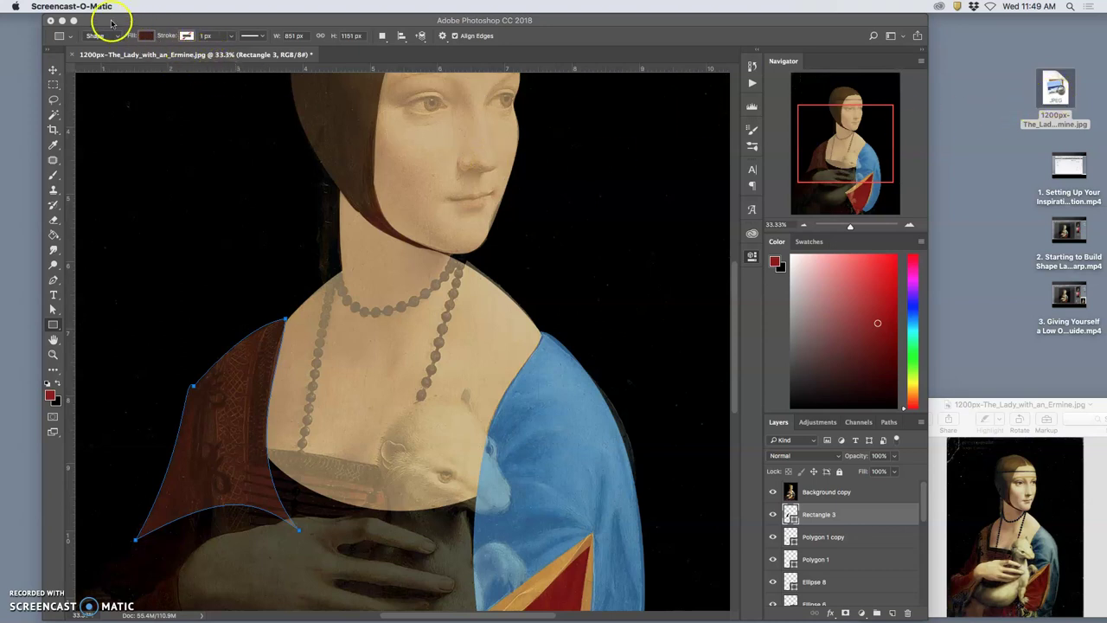
Step: Save the layered portrait to the Desktop as 'Exercise 2 Shape Based Composition' in Photoshop format with layers
{"action": "left_click", "coordinate": [139, 27]}
{"action": "left_click", "coordinate": [107, 8]}
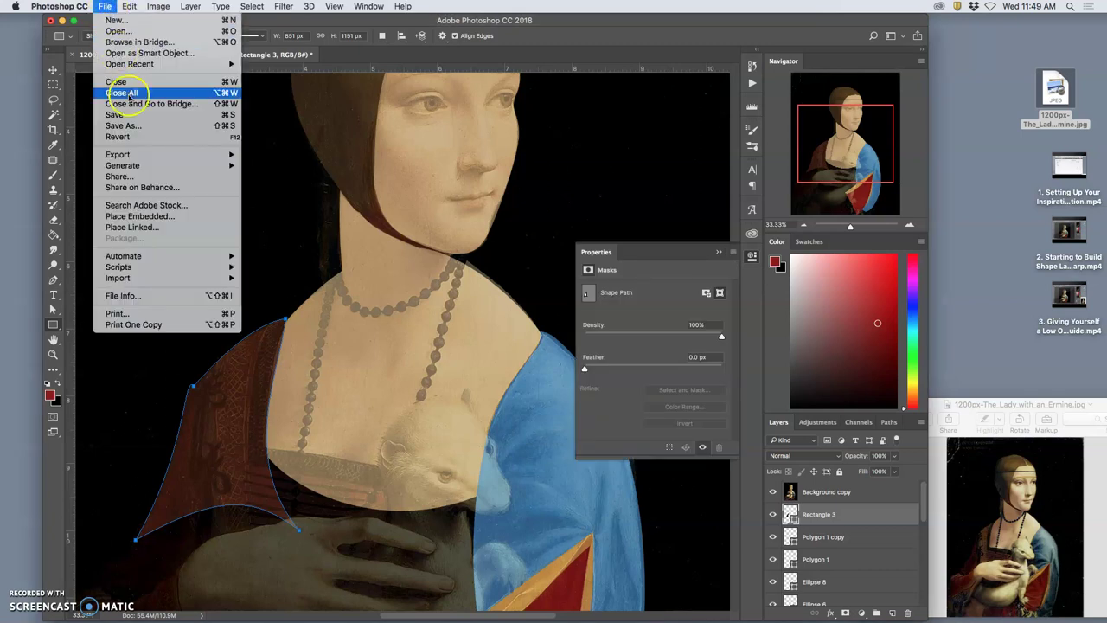
{"action": "left_click", "coordinate": [141, 121]}
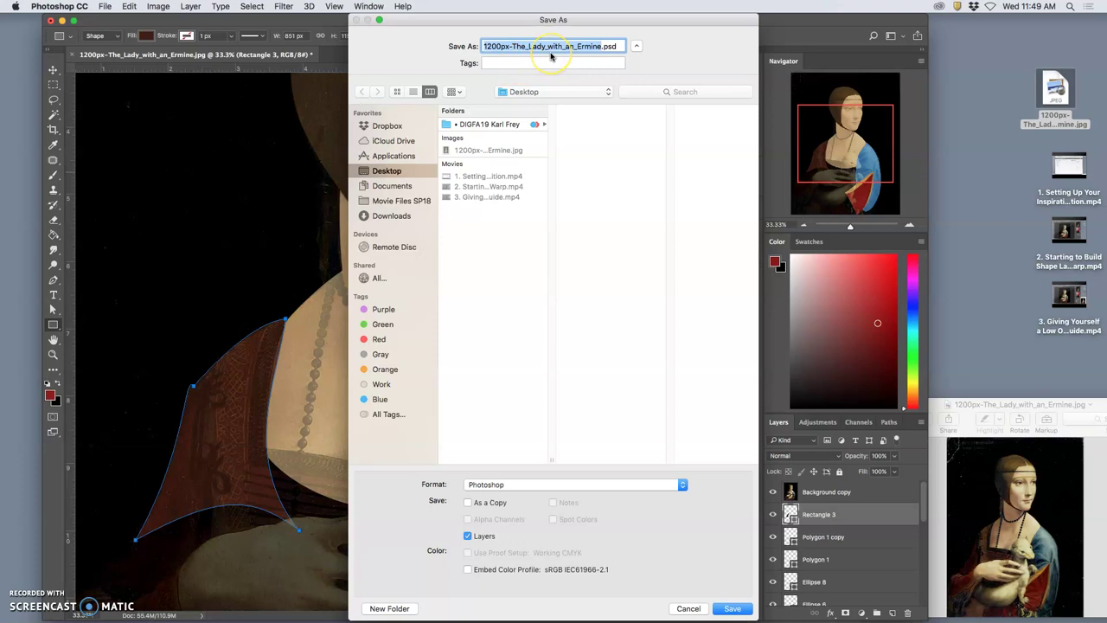
{"action": "type", "text": "K"}
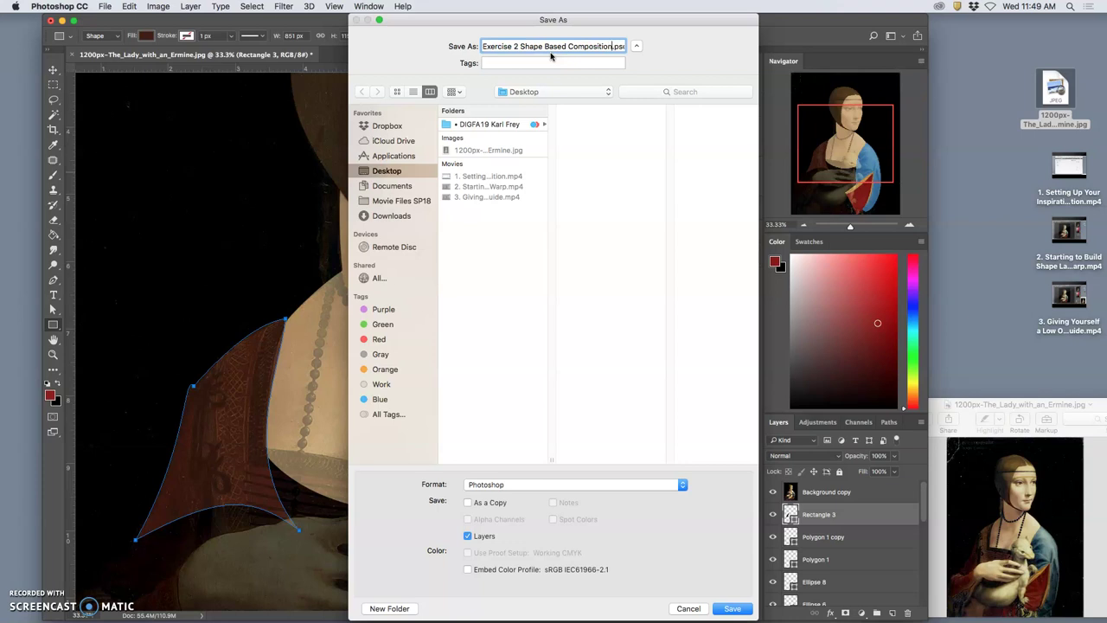
{"action": "left_click", "coordinate": [520, 92]}
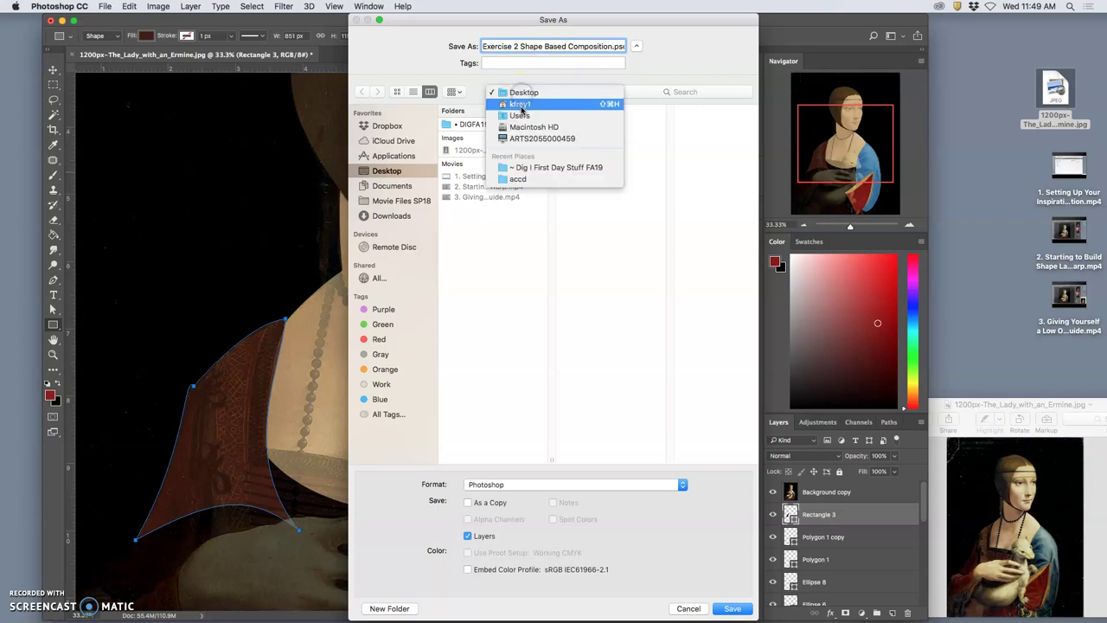
{"action": "left_click", "coordinate": [521, 106]}
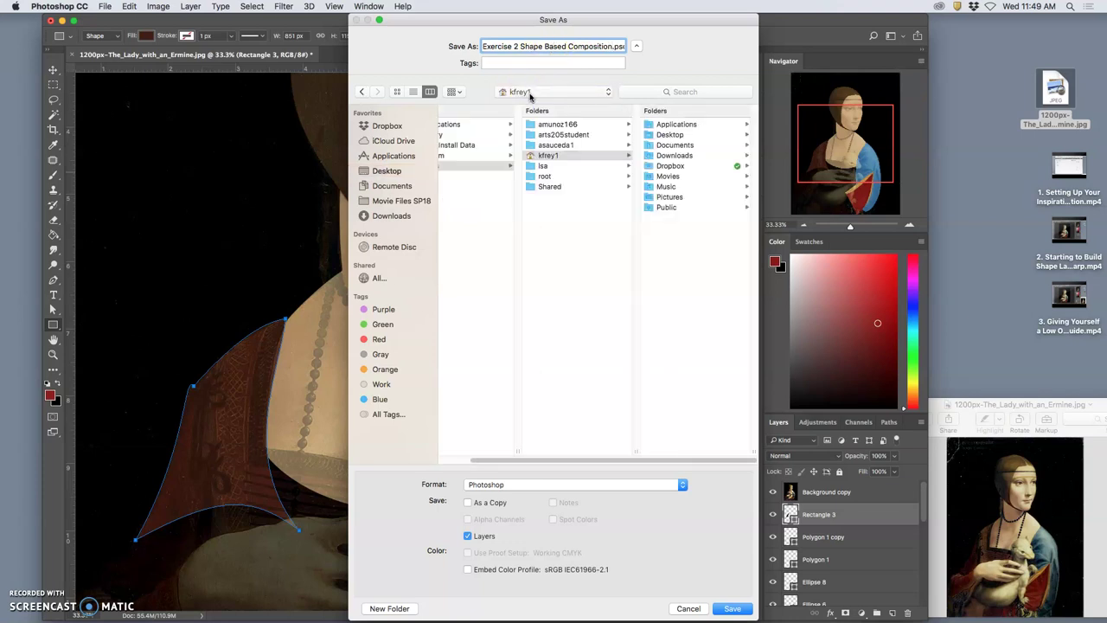
{"action": "key", "text": "super+shift+d"}
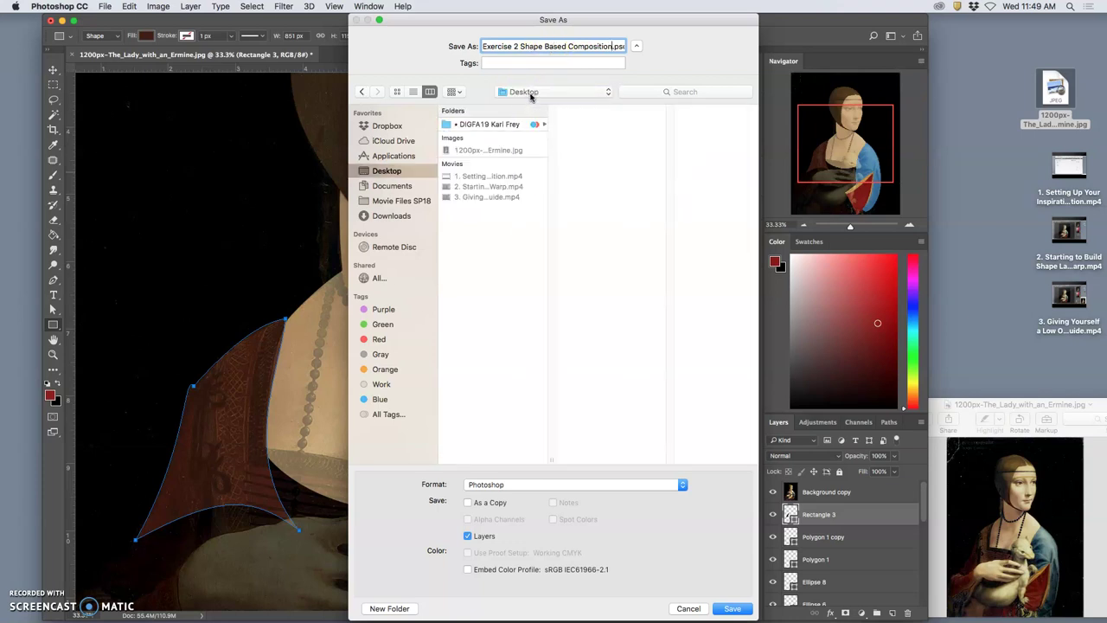
{"action": "left_click", "coordinate": [547, 486]}
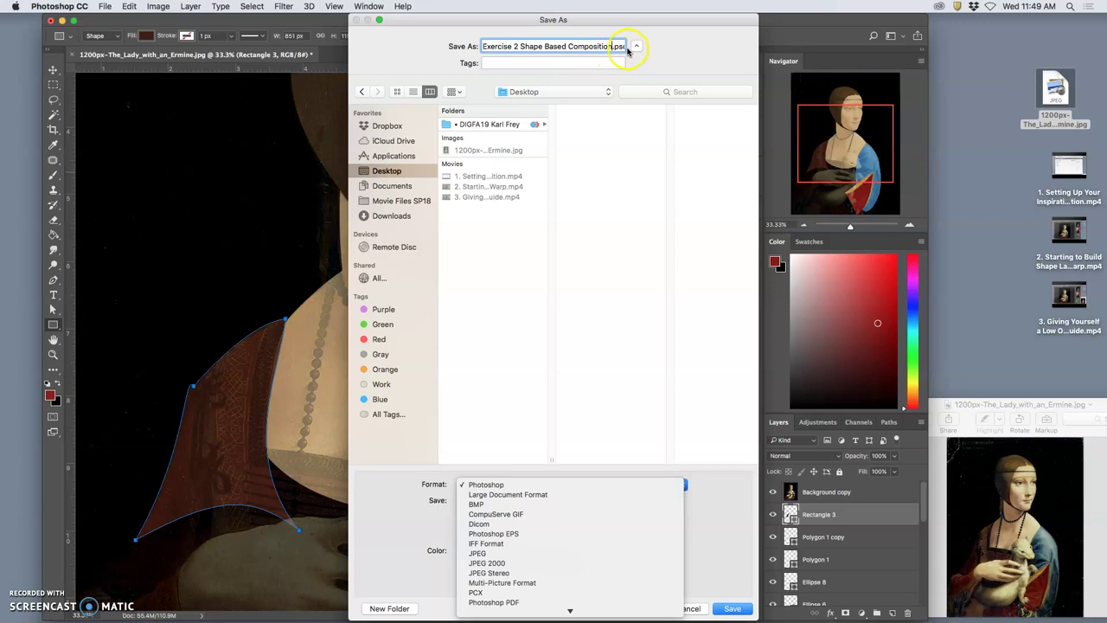
{"action": "left_click", "coordinate": [738, 610]}
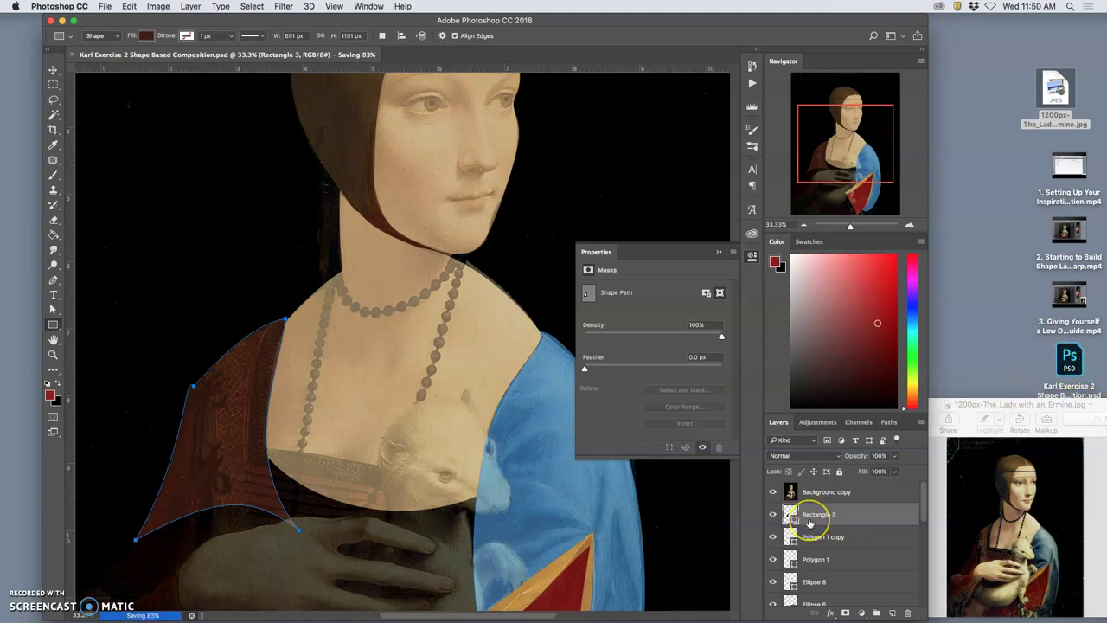
{"action": "scroll", "coordinate": [835, 524], "scroll_direction": "down", "scroll_amount": 6}
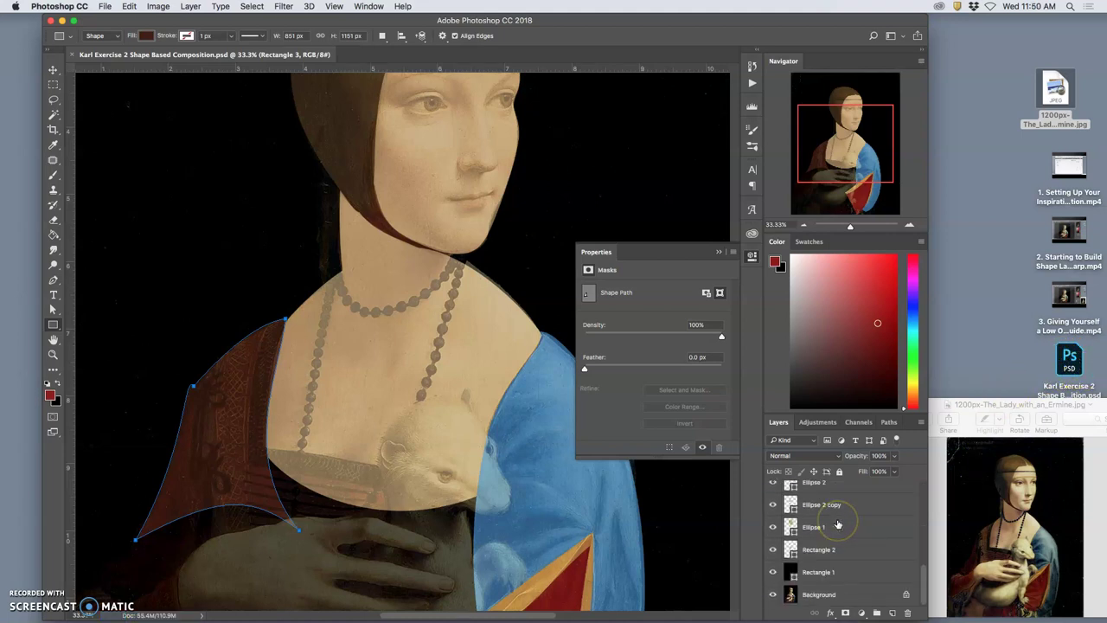
{"action": "scroll", "coordinate": [837, 524], "scroll_direction": "up", "scroll_amount": 6}
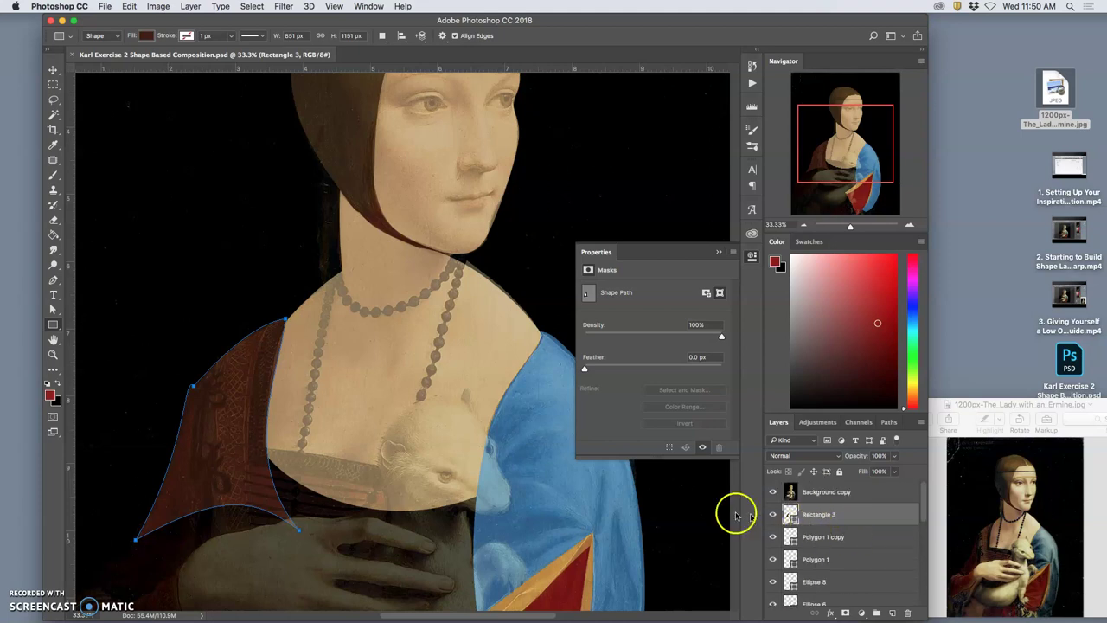
{"action": "left_click", "coordinate": [772, 494]}
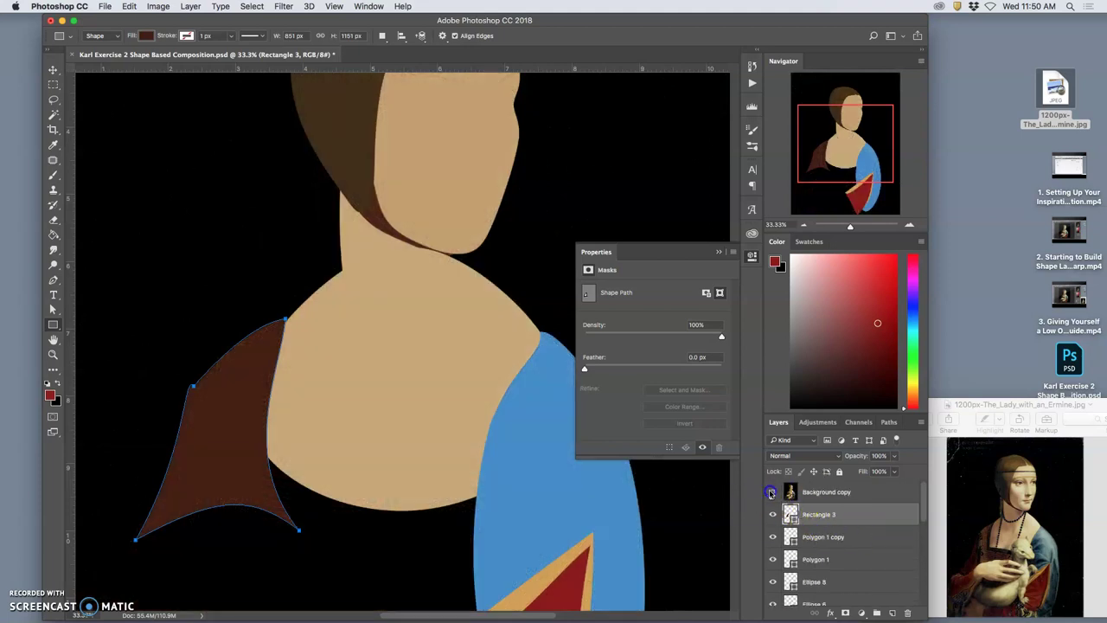
{"action": "left_click", "coordinate": [773, 493]}
{"action": "left_click", "coordinate": [772, 493]}
{"action": "left_click", "coordinate": [773, 493]}
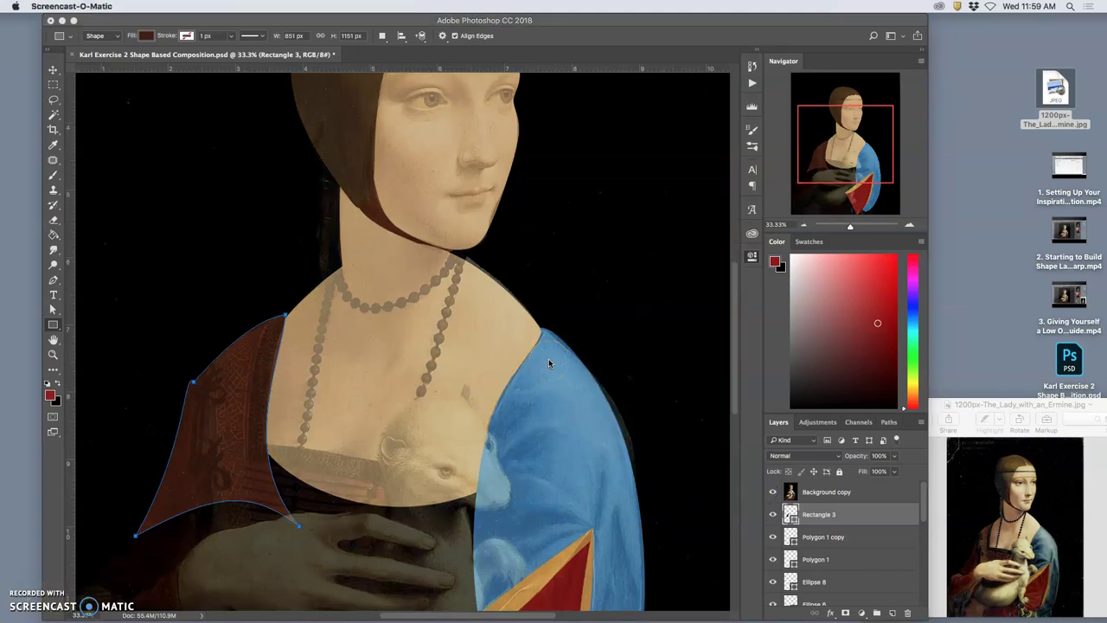
{"action": "left_click", "coordinate": [502, 22]}
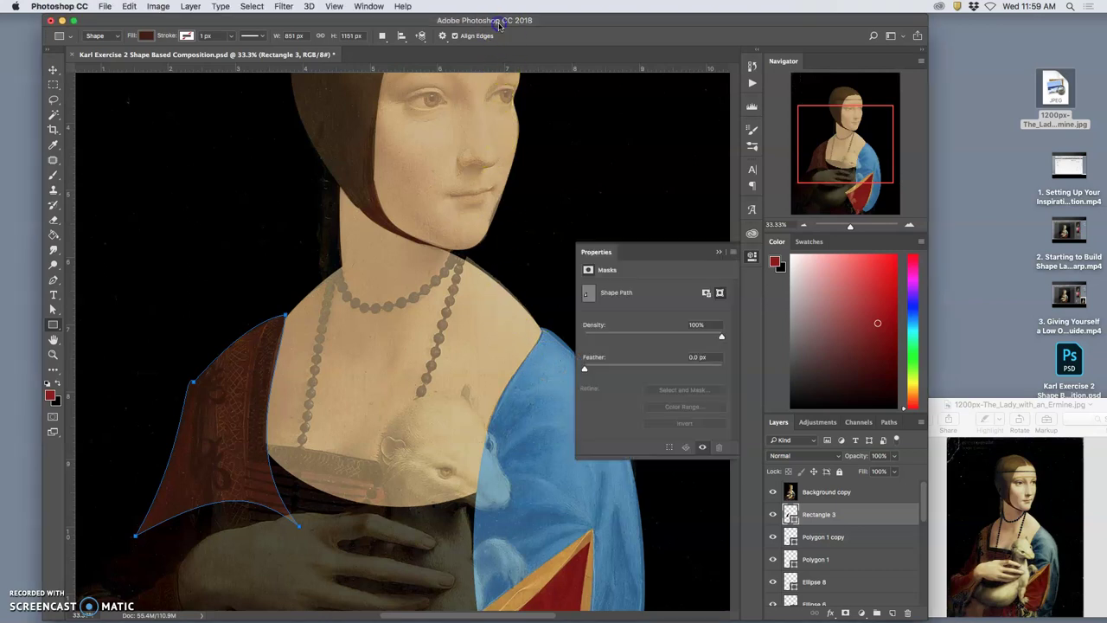
{"action": "key", "text": "super+0"}
{"action": "left_click", "coordinate": [717, 251]}
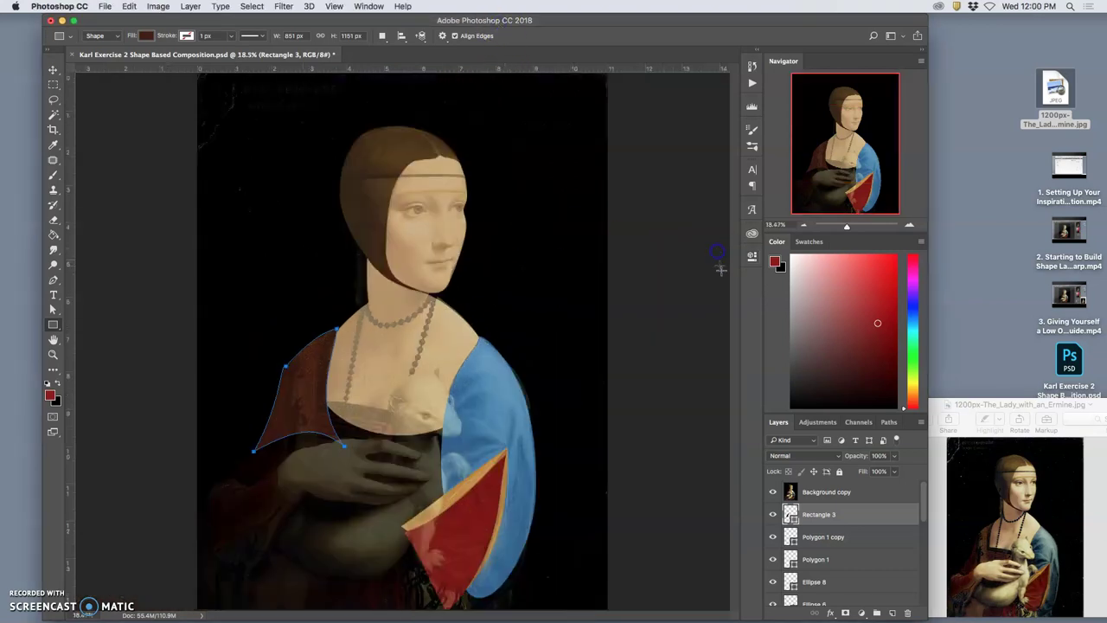
{"action": "left_click", "coordinate": [773, 493]}
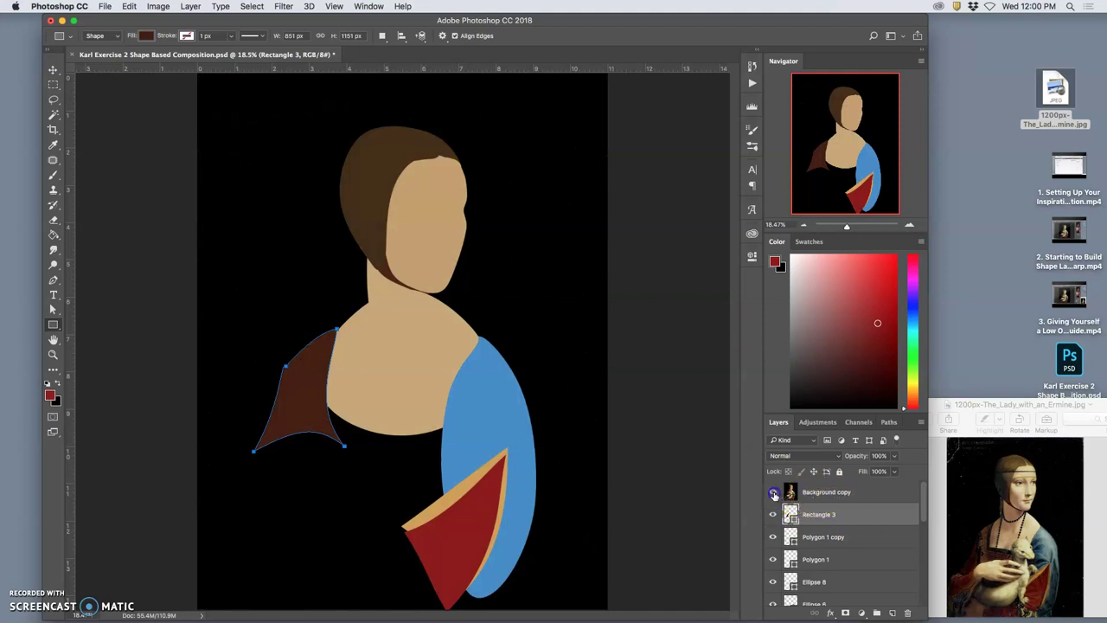
{"action": "left_click", "coordinate": [773, 494]}
{"action": "left_click", "coordinate": [827, 493]}
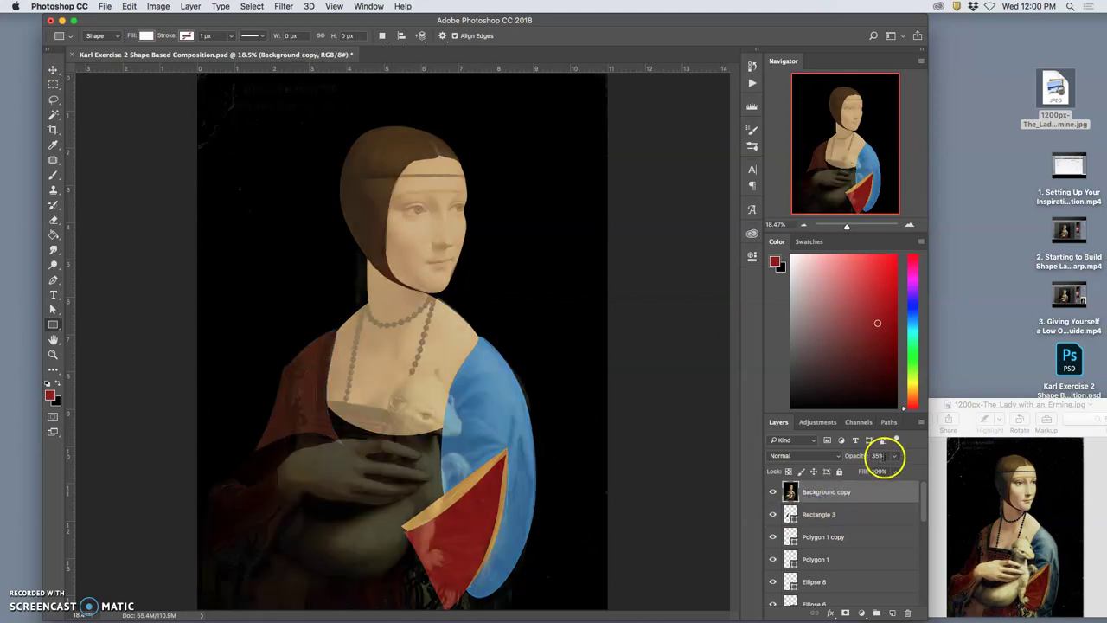
{"action": "left_click", "coordinate": [773, 492]}
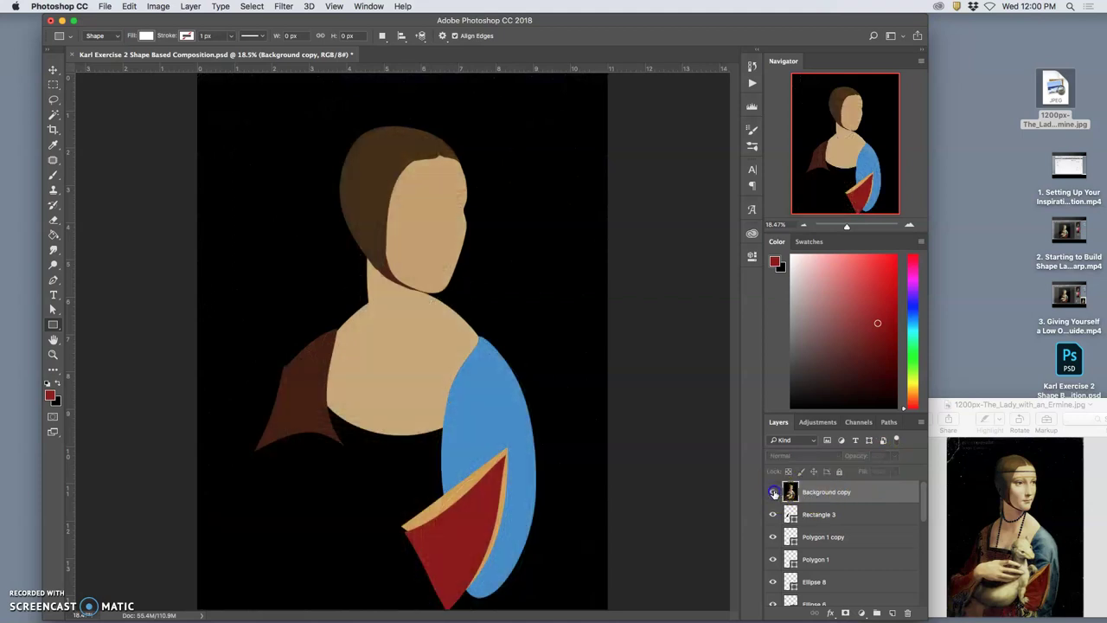
{"action": "left_click", "coordinate": [774, 493]}
{"action": "left_click", "coordinate": [775, 493]}
{"action": "left_click", "coordinate": [774, 493]}
{"action": "left_click", "coordinate": [774, 493]}
{"action": "left_click", "coordinate": [774, 493]}
{"action": "left_click", "coordinate": [775, 493]}
{"action": "left_click", "coordinate": [774, 493]}
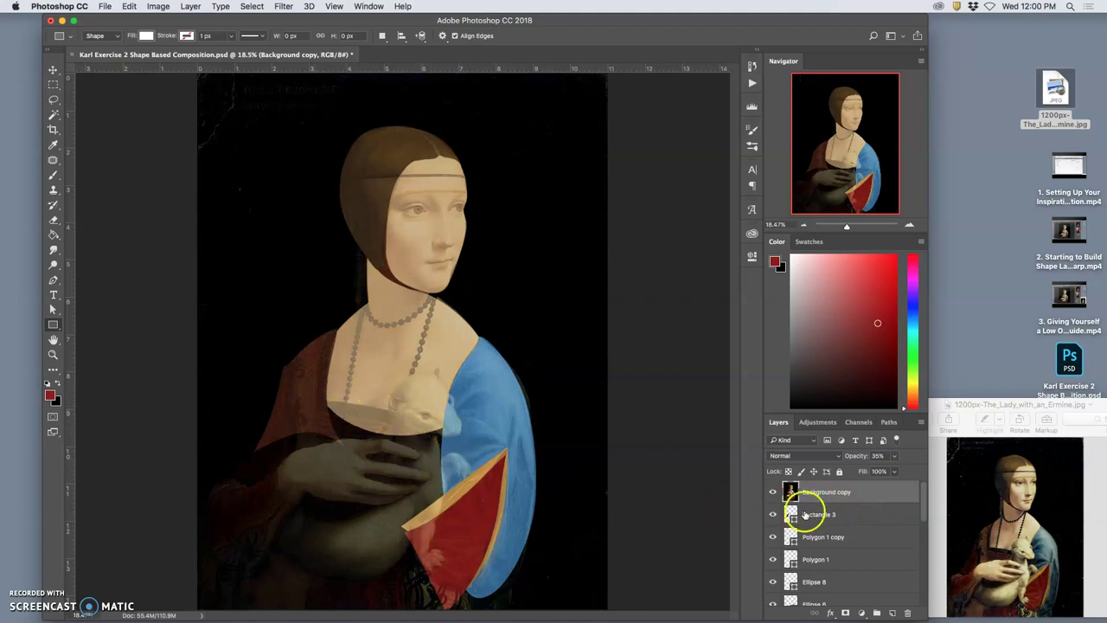
{"action": "left_click", "coordinate": [804, 514]}
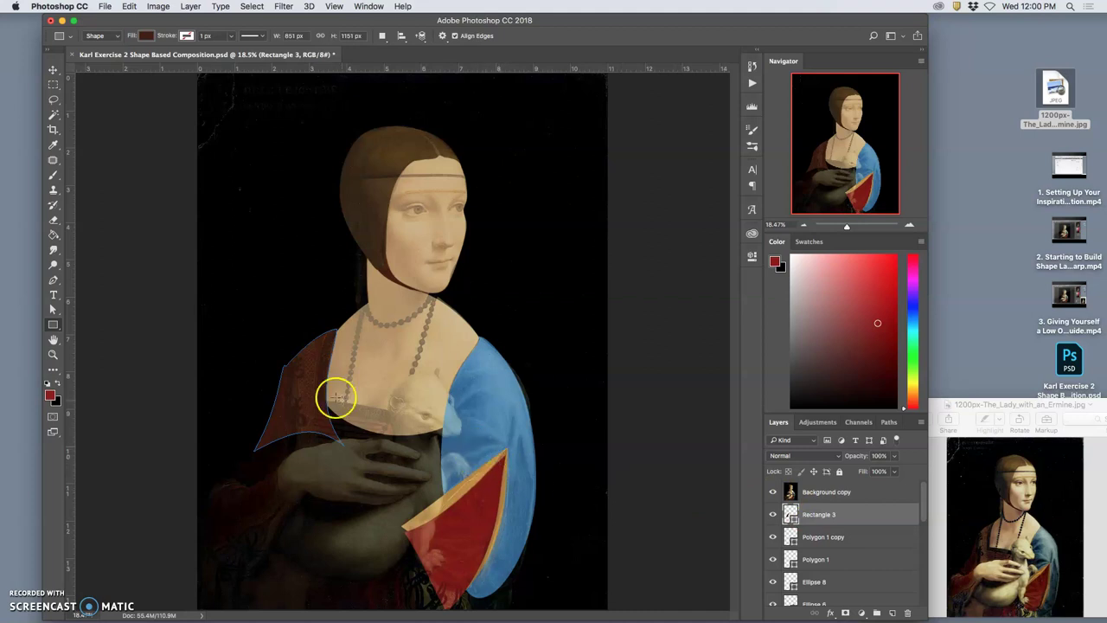
Step: Zoom in on the chest and warp Rectangle 3's right edge inward along the shoulder curve
{"action": "key", "text": "super+h"}
{"action": "key", "text": "super+equal"}
{"action": "key", "text": "super+equal"}
{"action": "key", "text": "super+equal"}
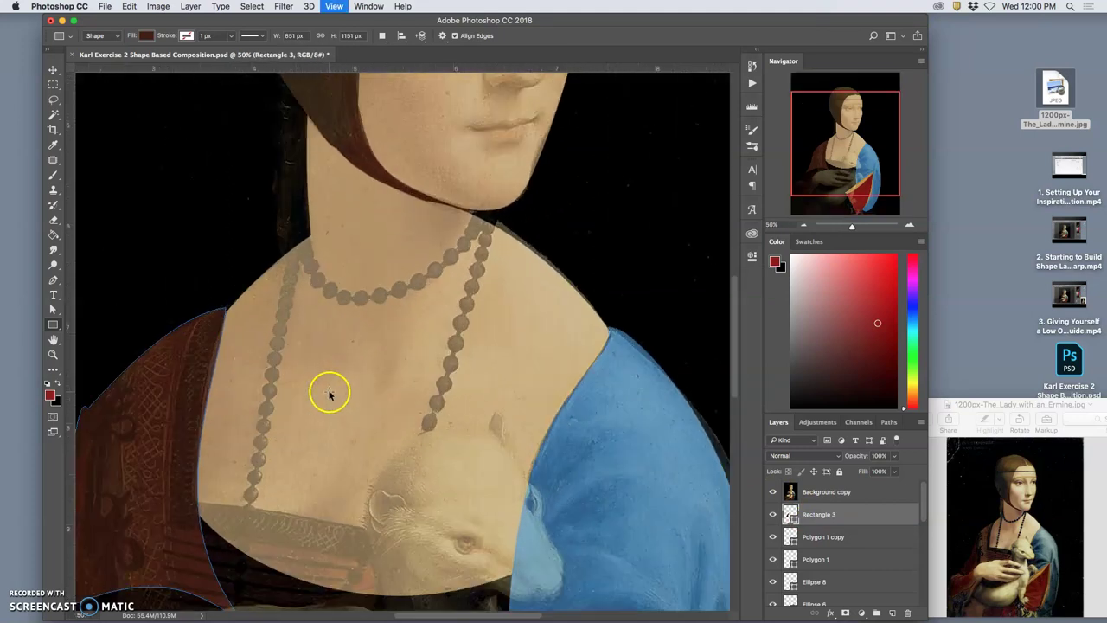
{"action": "scroll", "coordinate": [327, 392], "scroll_direction": "left", "scroll_amount": 5}
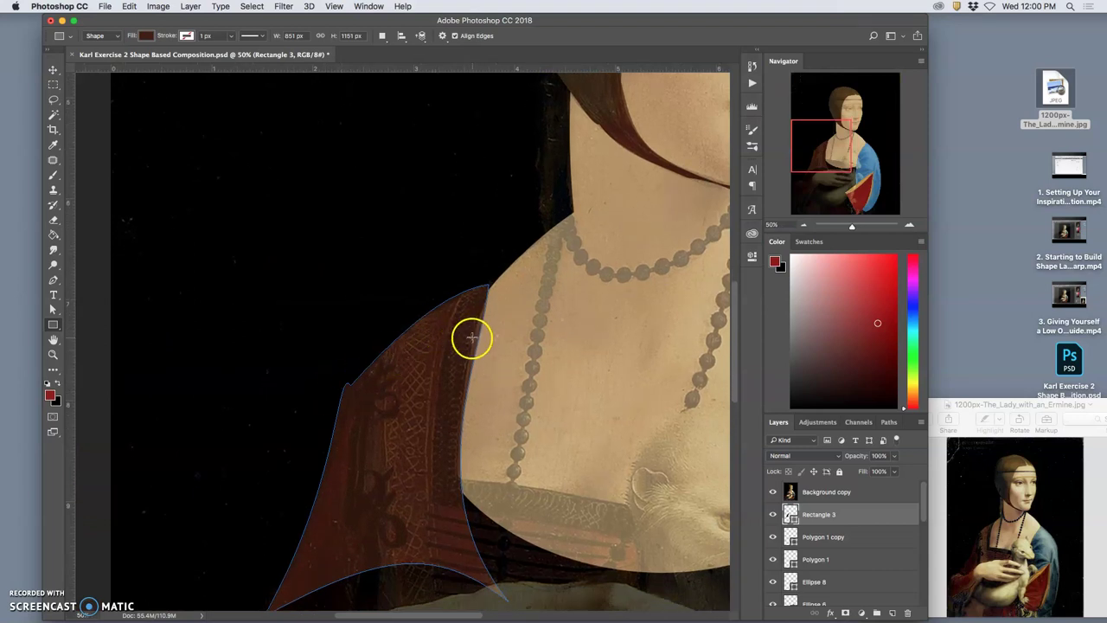
{"action": "key", "text": "ctrl+t"}
{"action": "right_click", "coordinate": [471, 342]}
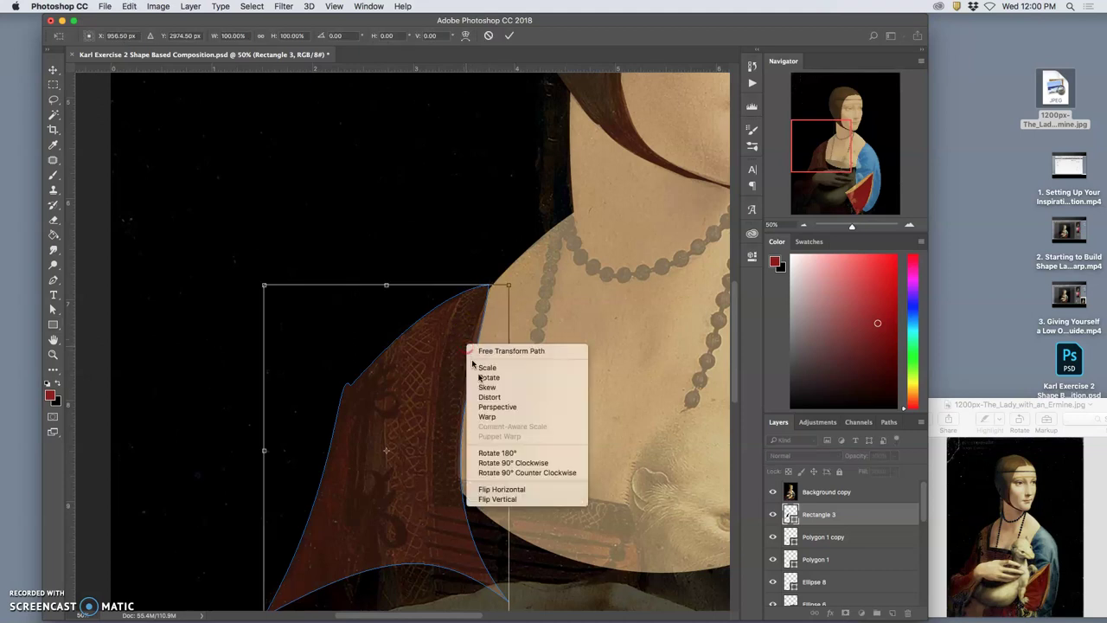
{"action": "left_click", "coordinate": [487, 417]}
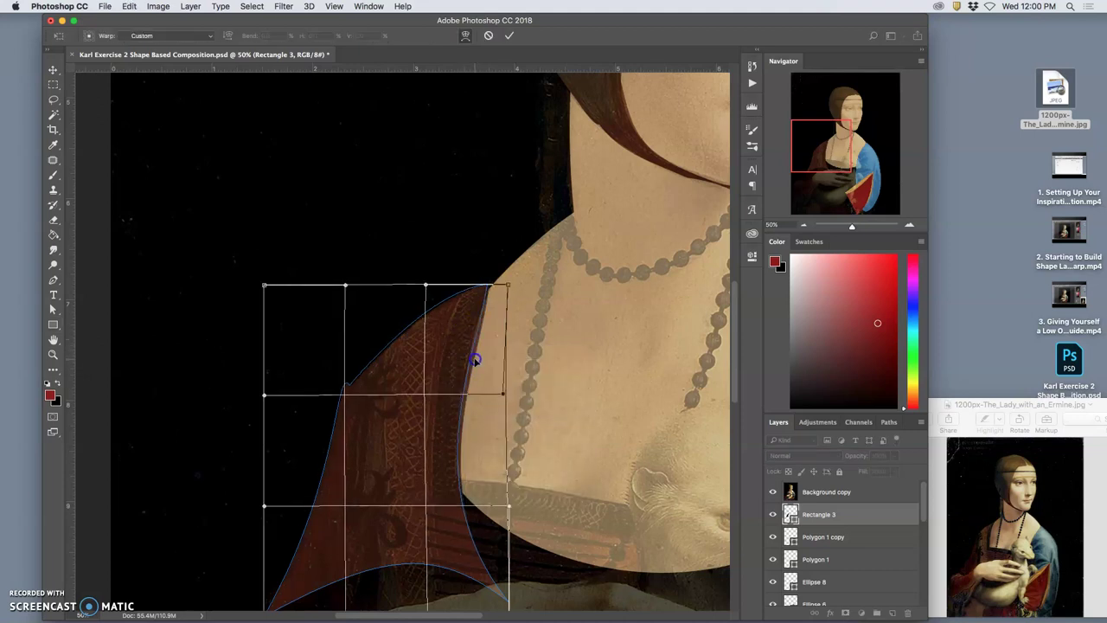
{"action": "left_click_drag", "start_coordinate": [477, 361], "coordinate": [512, 285]}
{"action": "left_click_drag", "start_coordinate": [502, 396], "coordinate": [493, 386]}
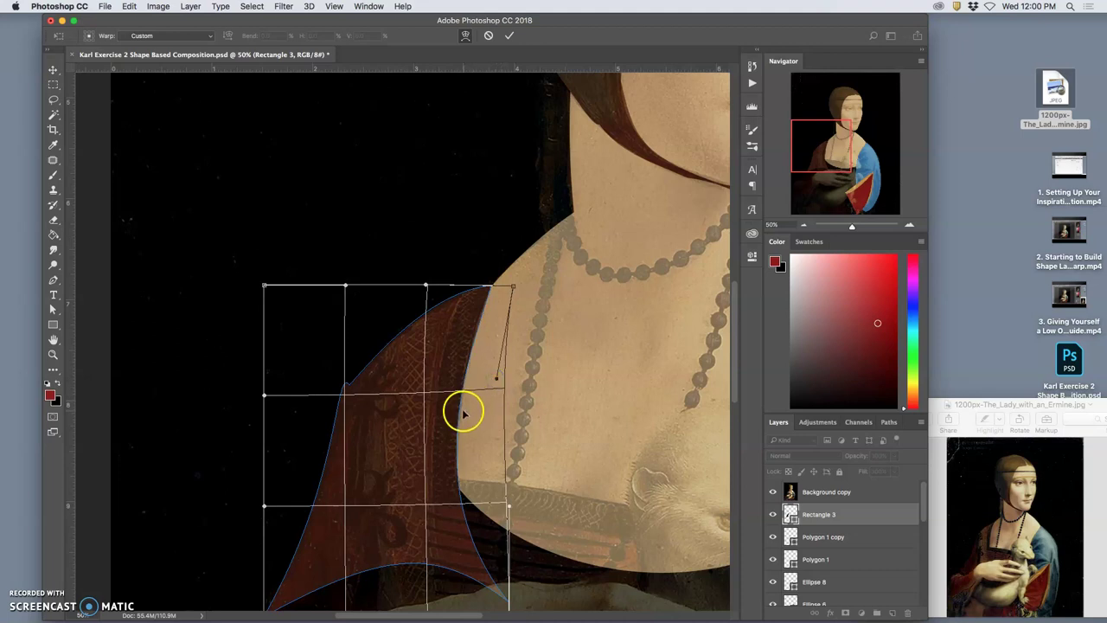
{"action": "double_click", "coordinate": [372, 445]}
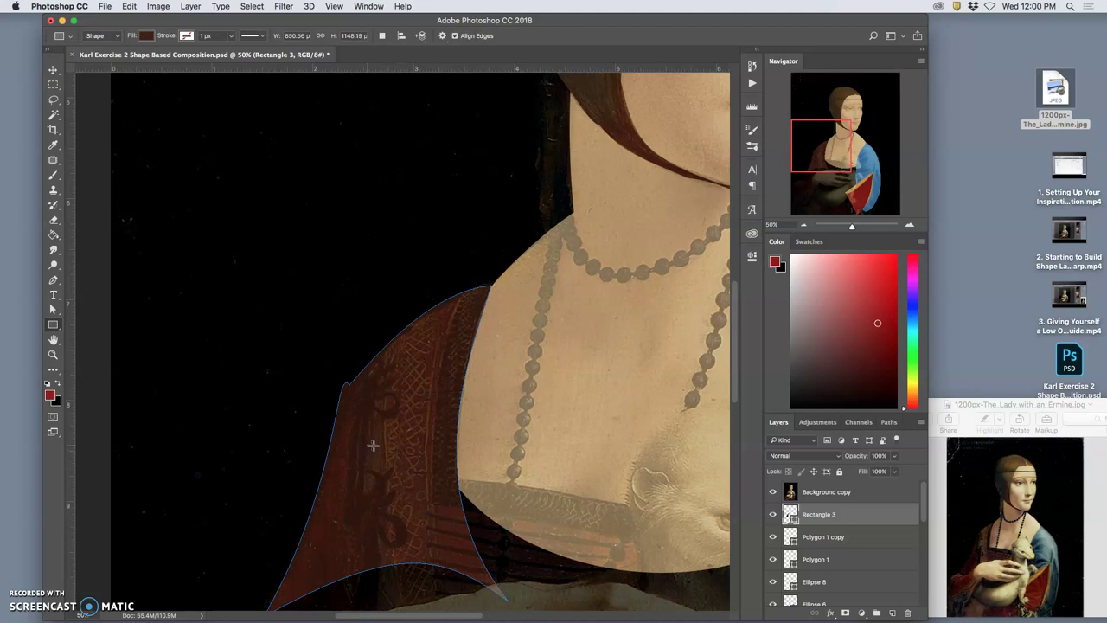
Step: Undo the accidental rectangle, draw a small rectangle on the dress and fill it black
{"action": "left_click", "coordinate": [379, 435]}
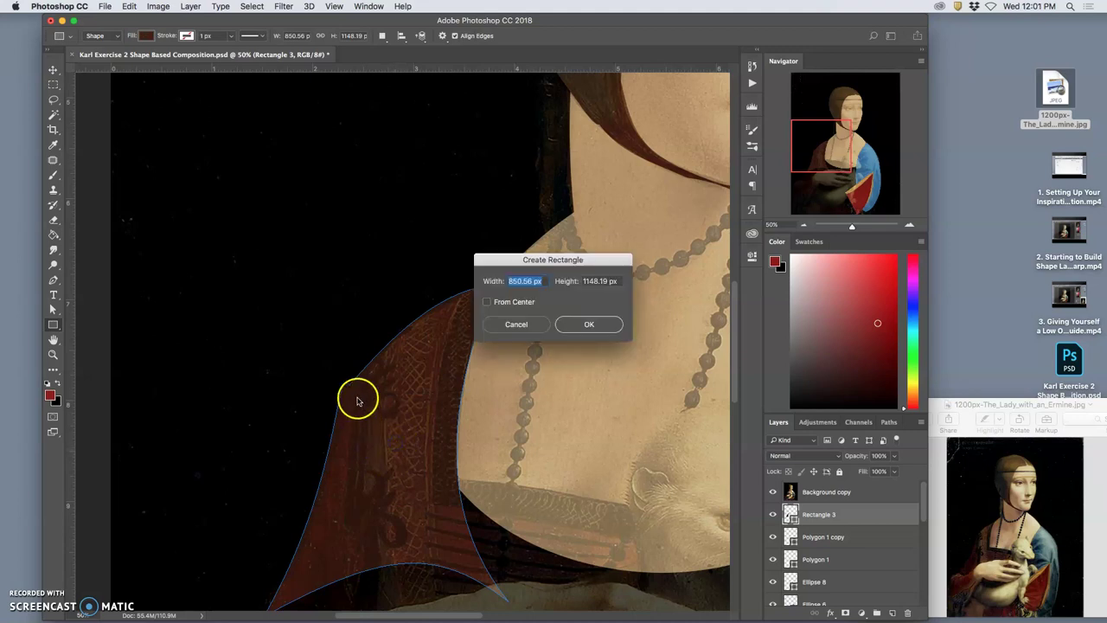
{"action": "left_click", "coordinate": [588, 324]}
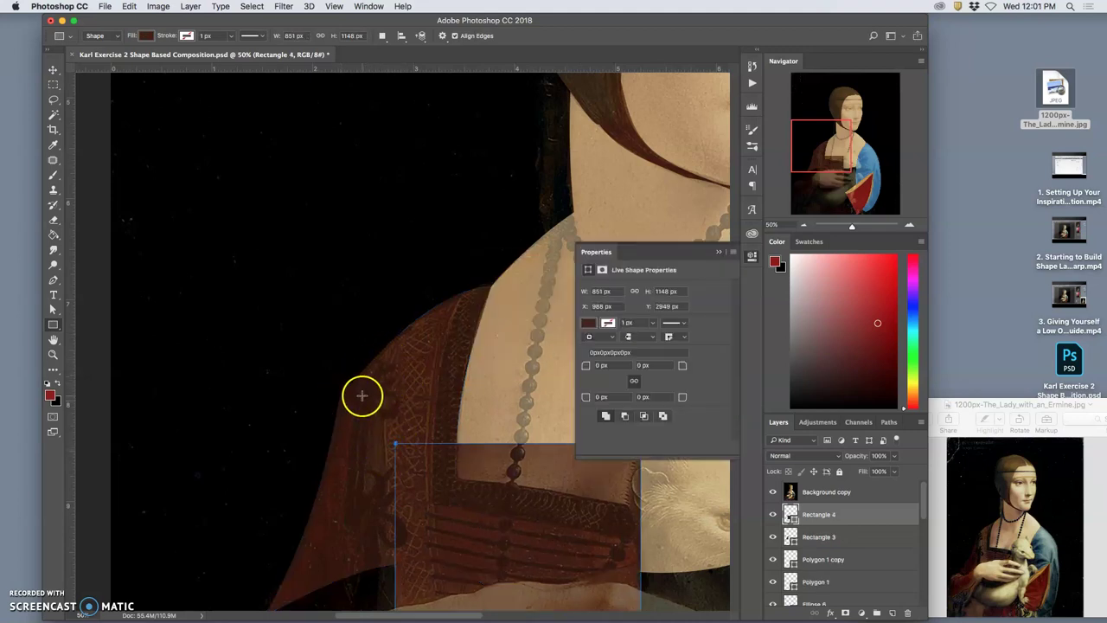
{"action": "key", "text": "super+z"}
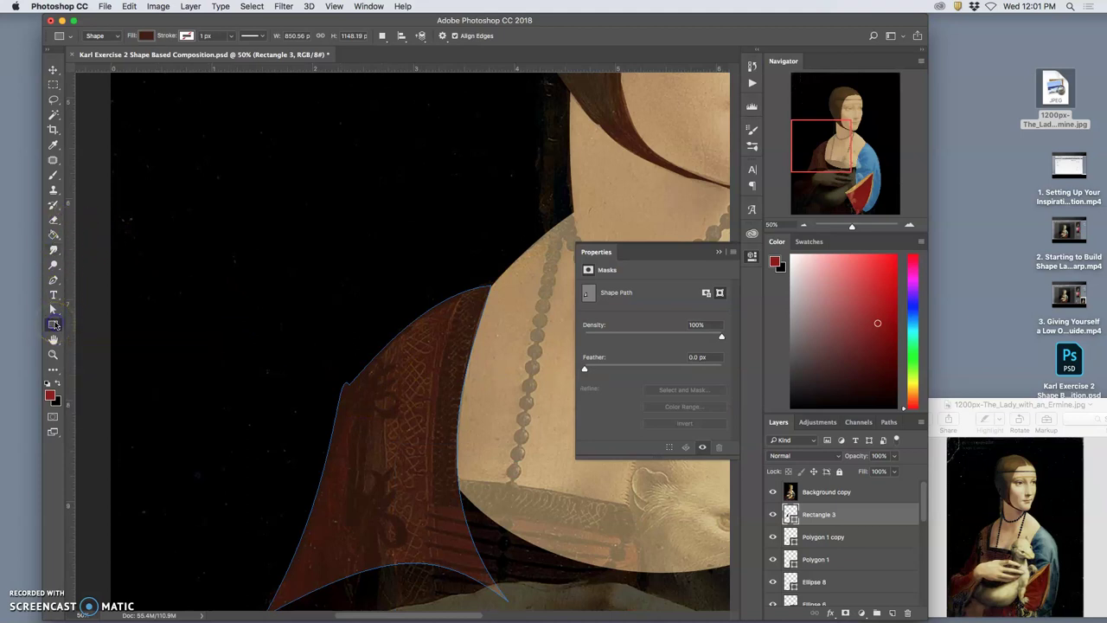
{"action": "left_click", "coordinate": [601, 324]}
{"action": "left_click", "coordinate": [719, 251]}
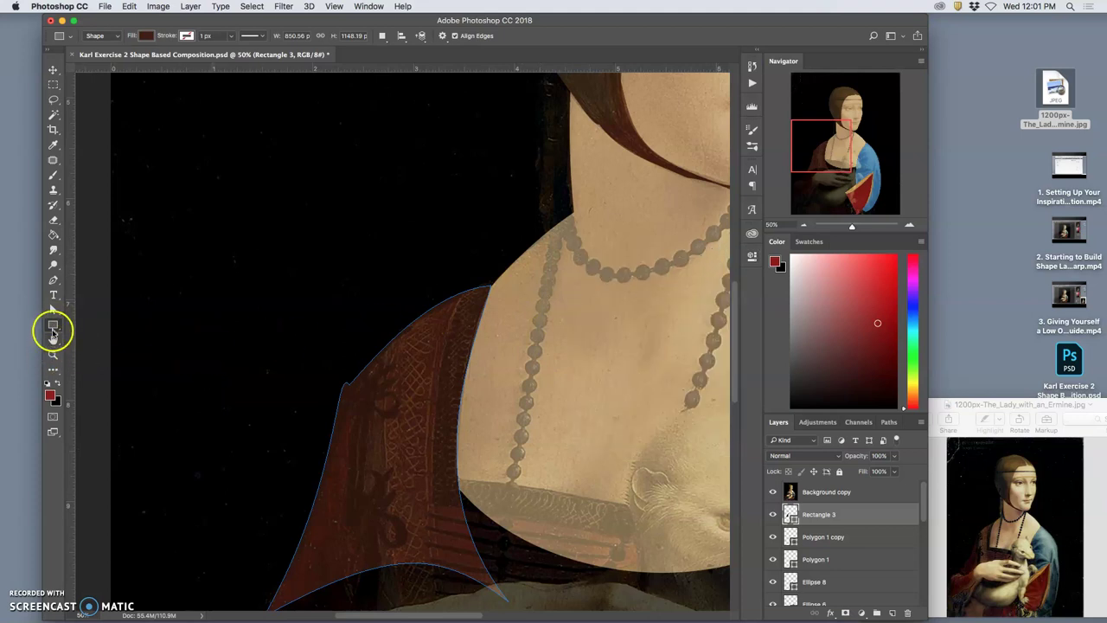
{"action": "left_click_drag", "start_coordinate": [266, 341], "coordinate": [305, 441]}
{"action": "double_click", "coordinate": [791, 512]}
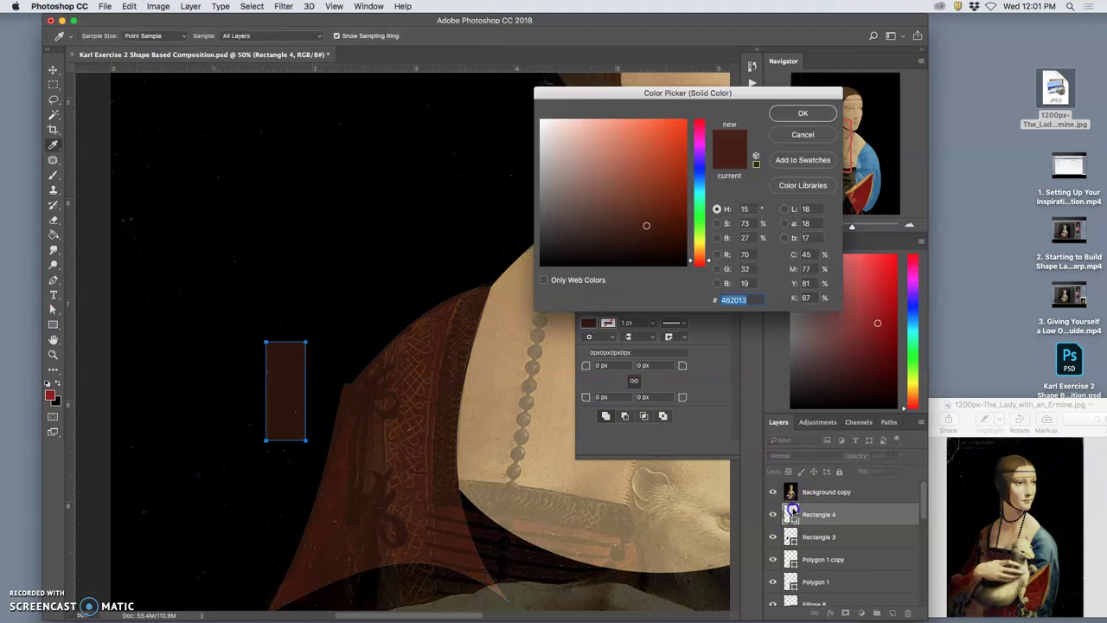
{"action": "left_click_drag", "start_coordinate": [551, 261], "coordinate": [563, 256]}
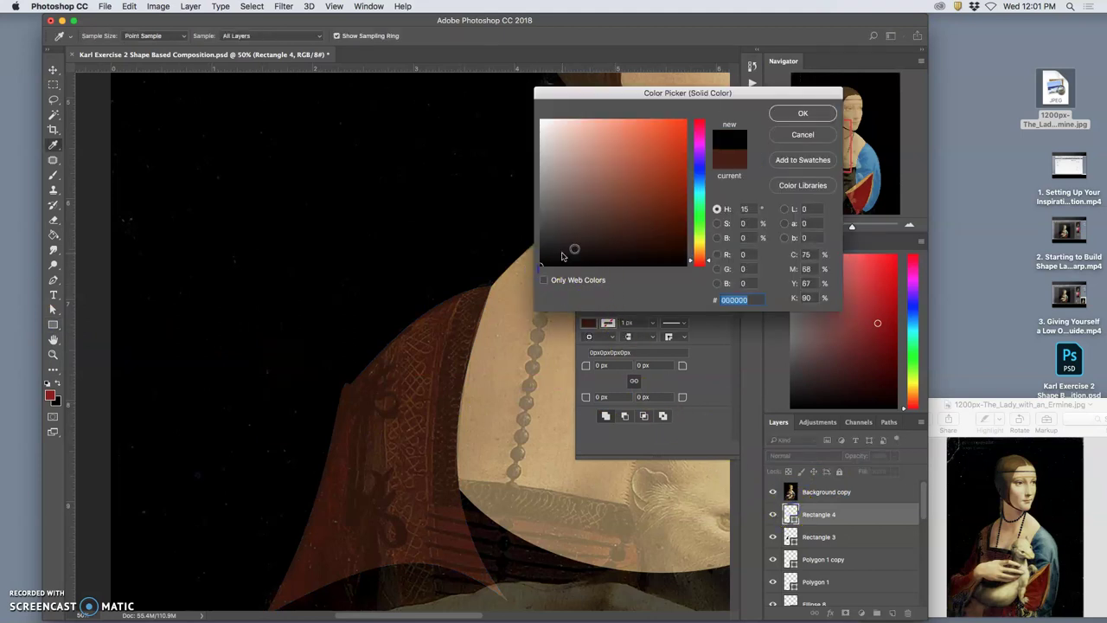
{"action": "left_click", "coordinate": [802, 113]}
Step: Tilt, lengthen and warp the black strip along the brown shoulder's outer edge
{"action": "key", "text": "super+t"}
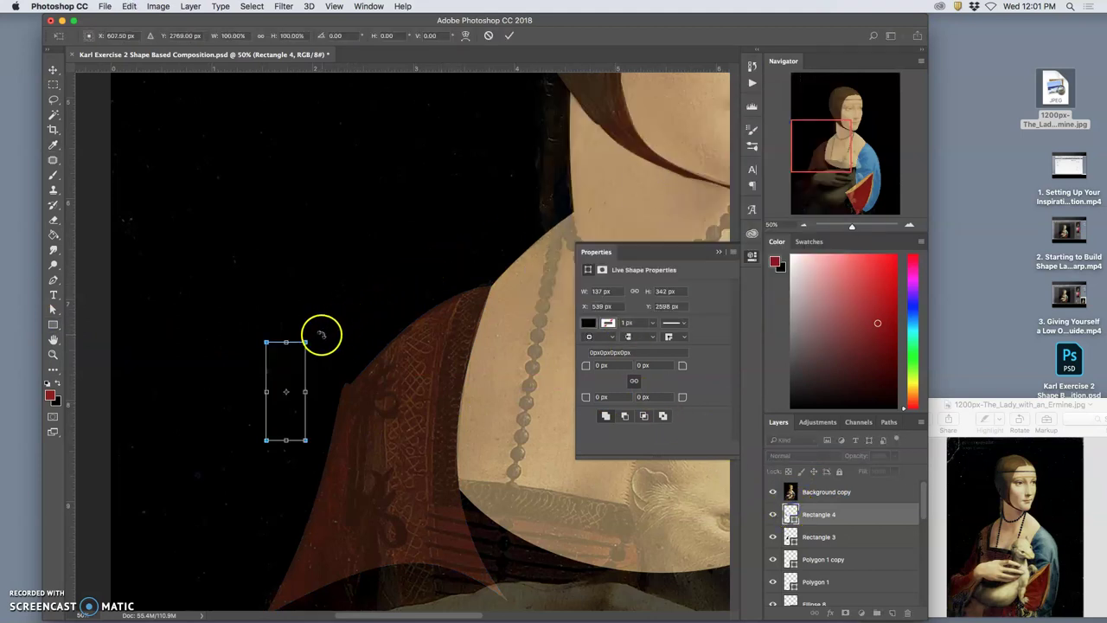
{"action": "left_click_drag", "start_coordinate": [321, 335], "coordinate": [341, 380]}
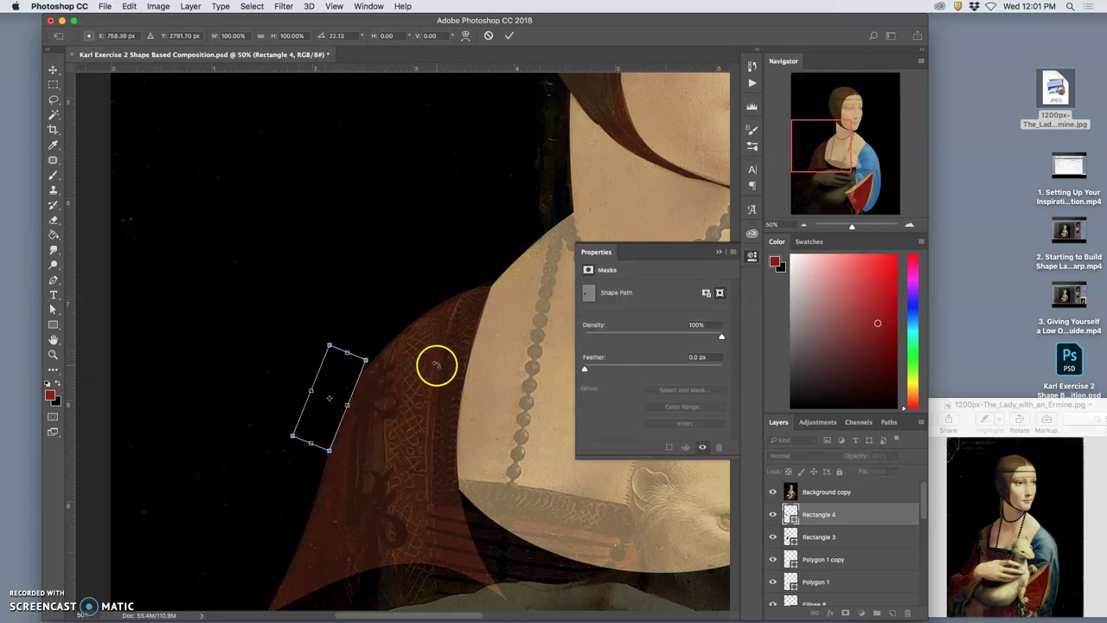
{"action": "left_click_drag", "start_coordinate": [309, 440], "coordinate": [302, 534]}
{"action": "right_click", "coordinate": [307, 476]}
{"action": "left_click", "coordinate": [324, 524]}
{"action": "left_click_drag", "start_coordinate": [366, 359], "coordinate": [371, 356]}
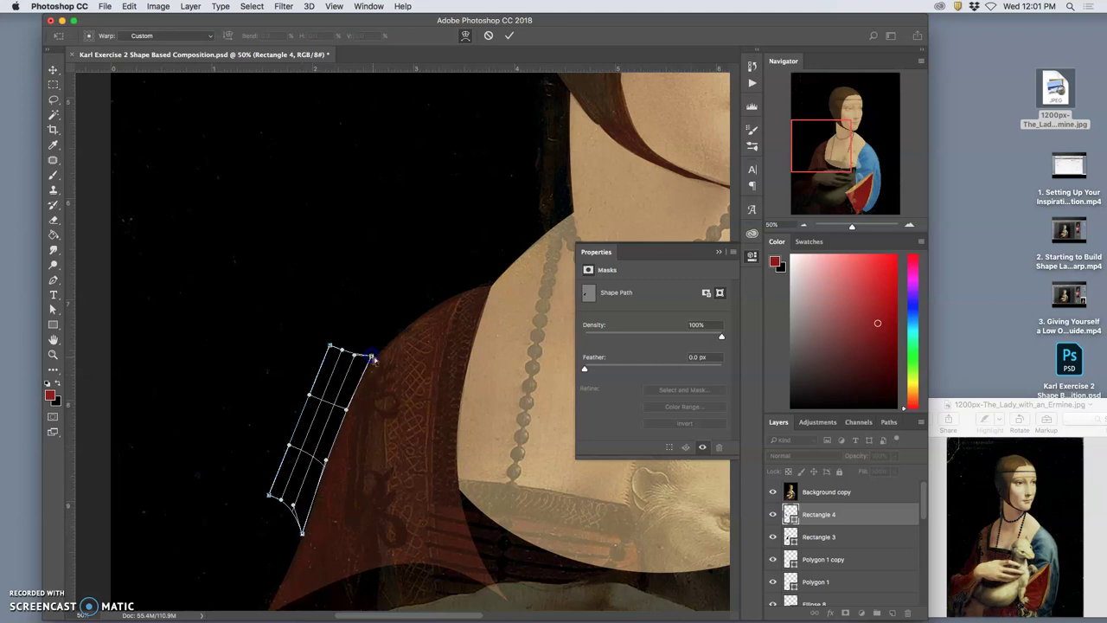
{"action": "left_click", "coordinate": [381, 327]}
{"action": "left_click", "coordinate": [380, 323]}
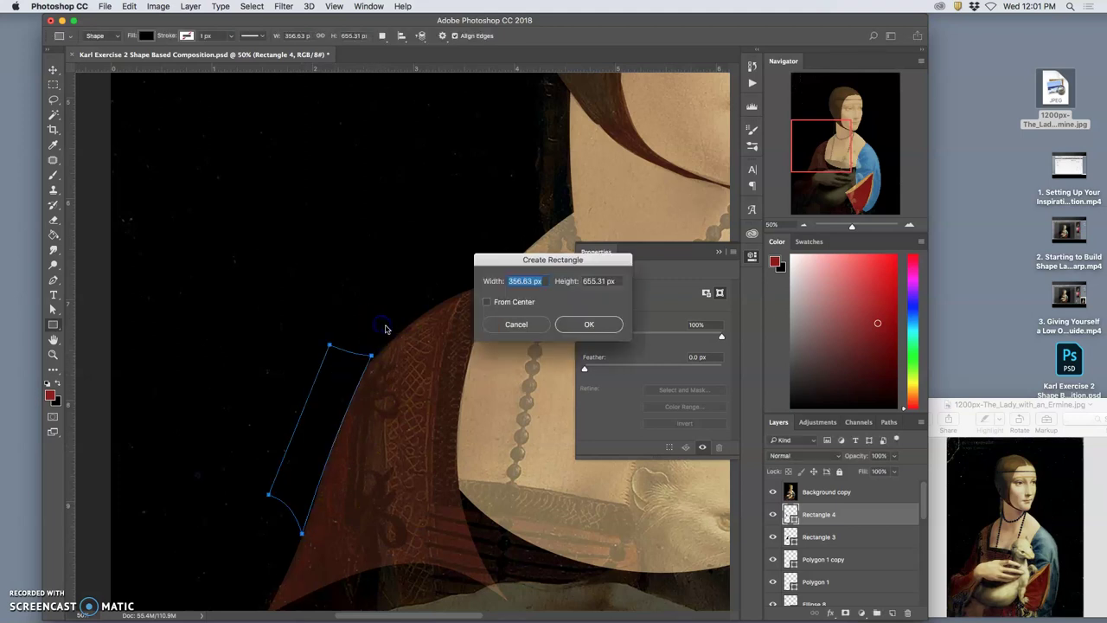
Step: Undo the stray rectangle, draw a rectangle over the dark dress above the hand and tilt it about 9°
{"action": "left_click", "coordinate": [586, 321]}
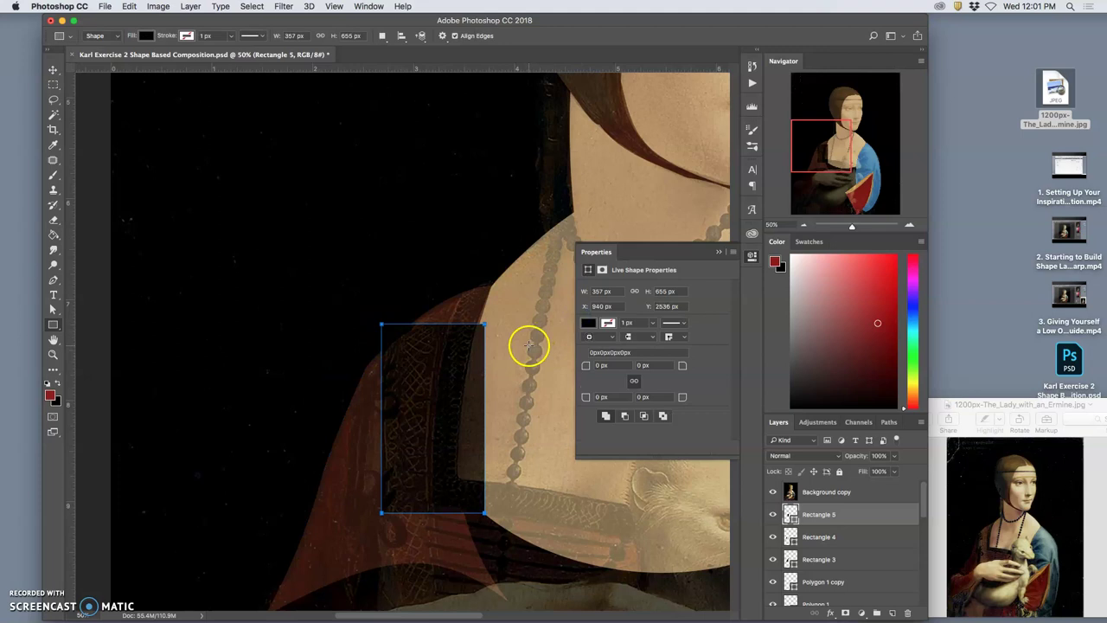
{"action": "key", "text": "ctrl+z"}
{"action": "left_click", "coordinate": [817, 514]}
{"action": "scroll", "coordinate": [533, 449], "scroll_direction": "down", "scroll_amount": 10}
{"action": "scroll", "coordinate": [533, 450], "scroll_direction": "right", "scroll_amount": 6}
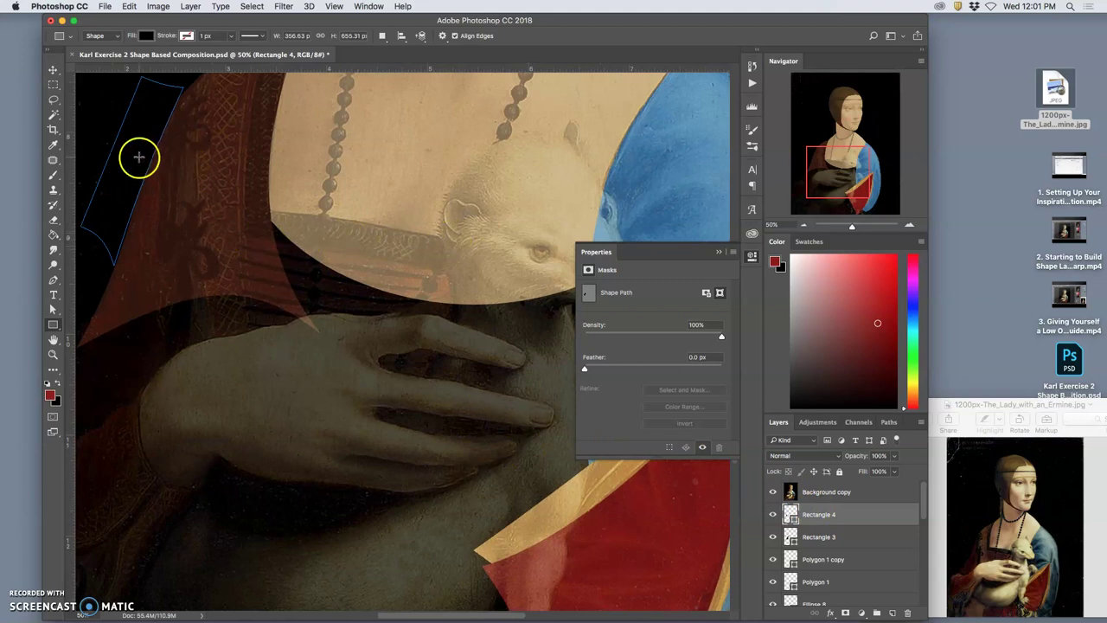
{"action": "left_click_drag", "start_coordinate": [257, 211], "coordinate": [496, 351]}
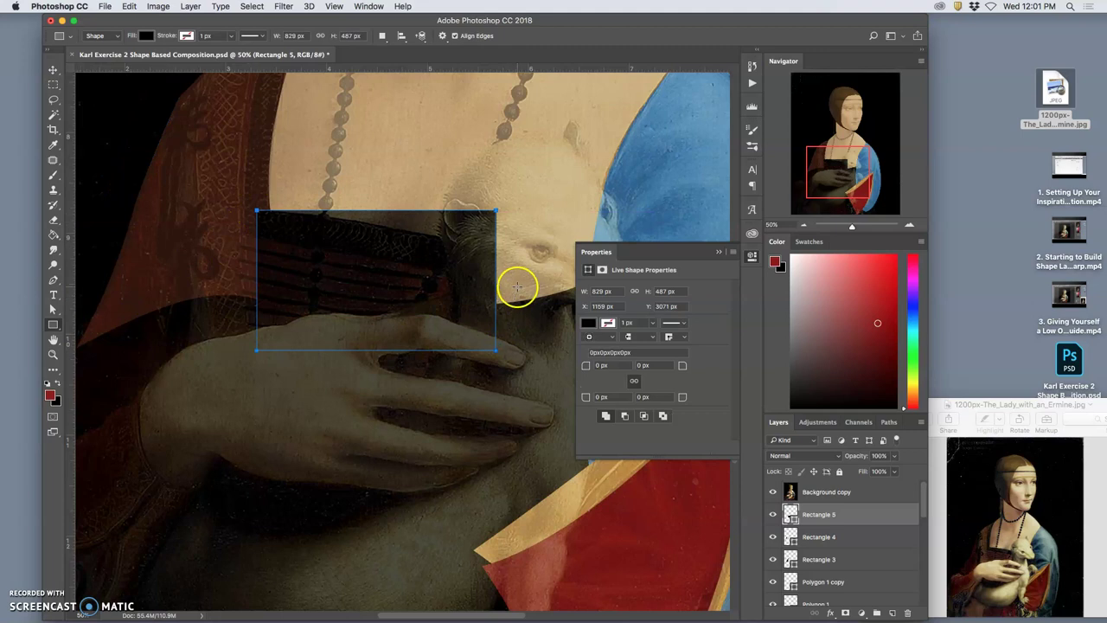
{"action": "key", "text": "super+t"}
{"action": "left_click_drag", "start_coordinate": [506, 216], "coordinate": [516, 225]}
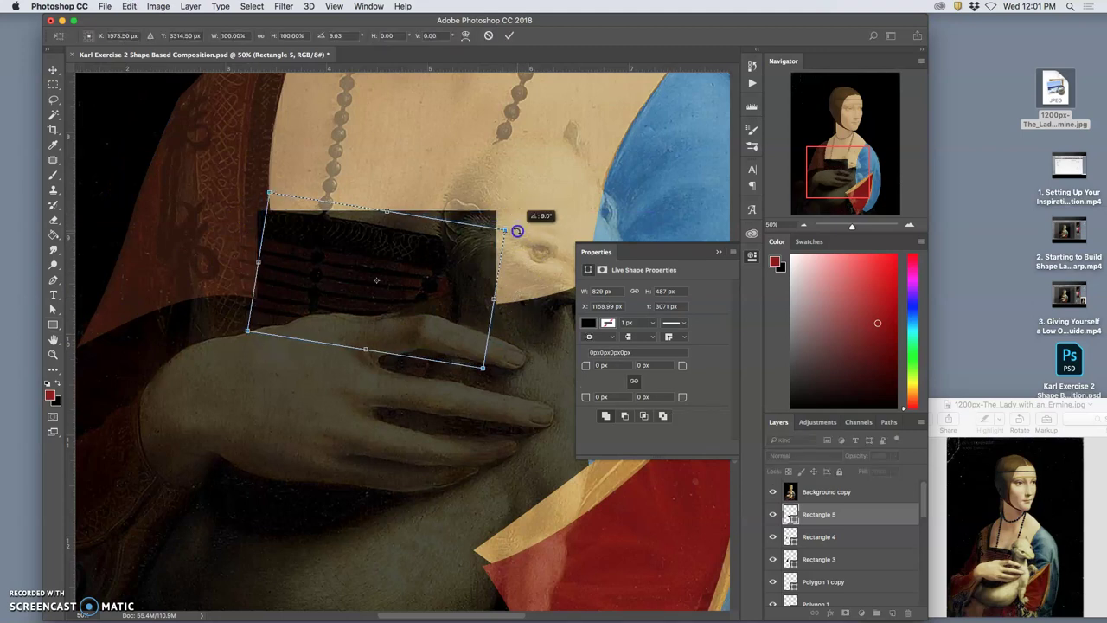
Step: Warp the rectangle's corners to follow the dress and reach down over the fingers
{"action": "right_click", "coordinate": [416, 241]}
{"action": "left_click", "coordinate": [338, 249]}
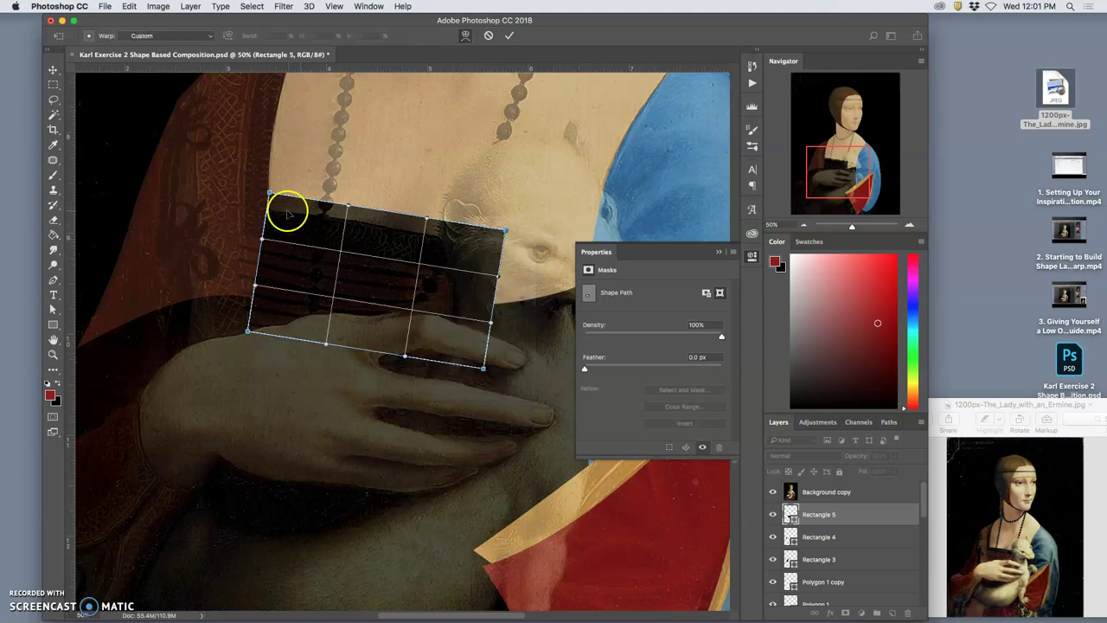
{"action": "left_click_drag", "start_coordinate": [284, 213], "coordinate": [272, 222]}
{"action": "left_click_drag", "start_coordinate": [437, 235], "coordinate": [499, 256]}
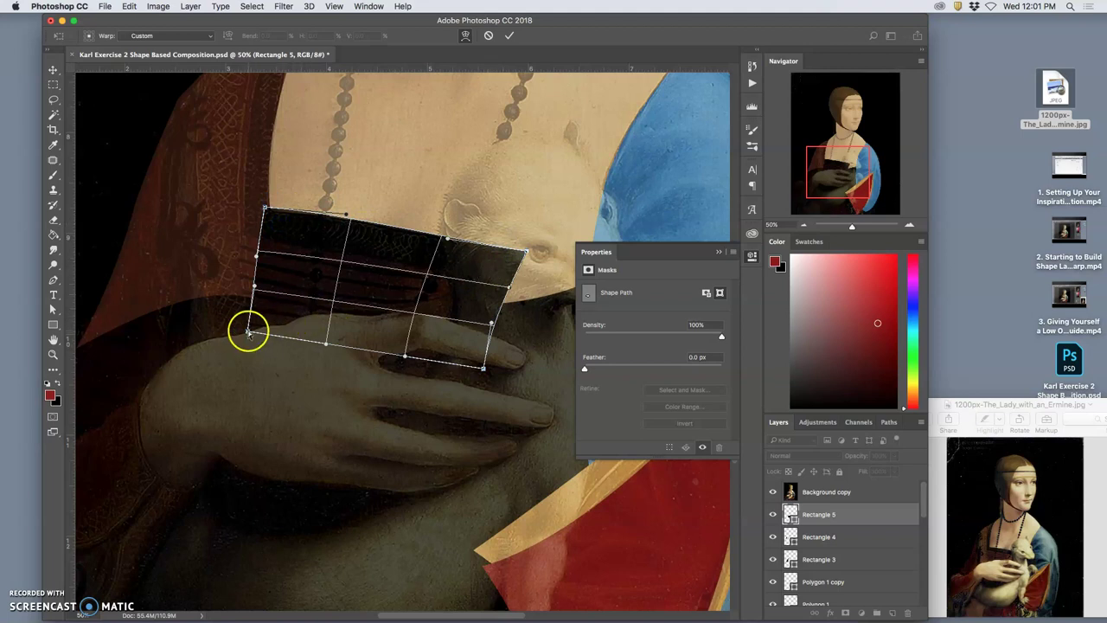
{"action": "left_click_drag", "start_coordinate": [247, 331], "coordinate": [220, 405]}
{"action": "left_click_drag", "start_coordinate": [484, 368], "coordinate": [508, 437]}
{"action": "left_click", "coordinate": [359, 372]}
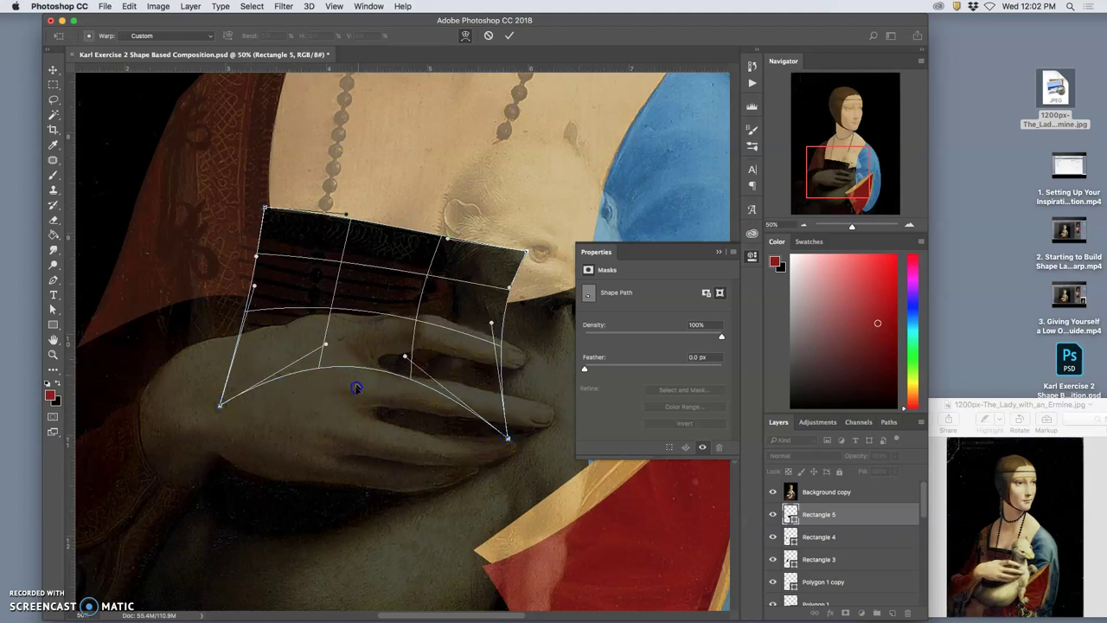
Step: Bow the shape's lower edge into a rounded bottom, settle the right corner at the fingertips, and apply
{"action": "left_click_drag", "start_coordinate": [359, 368], "coordinate": [311, 525]}
{"action": "left_click", "coordinate": [256, 502]}
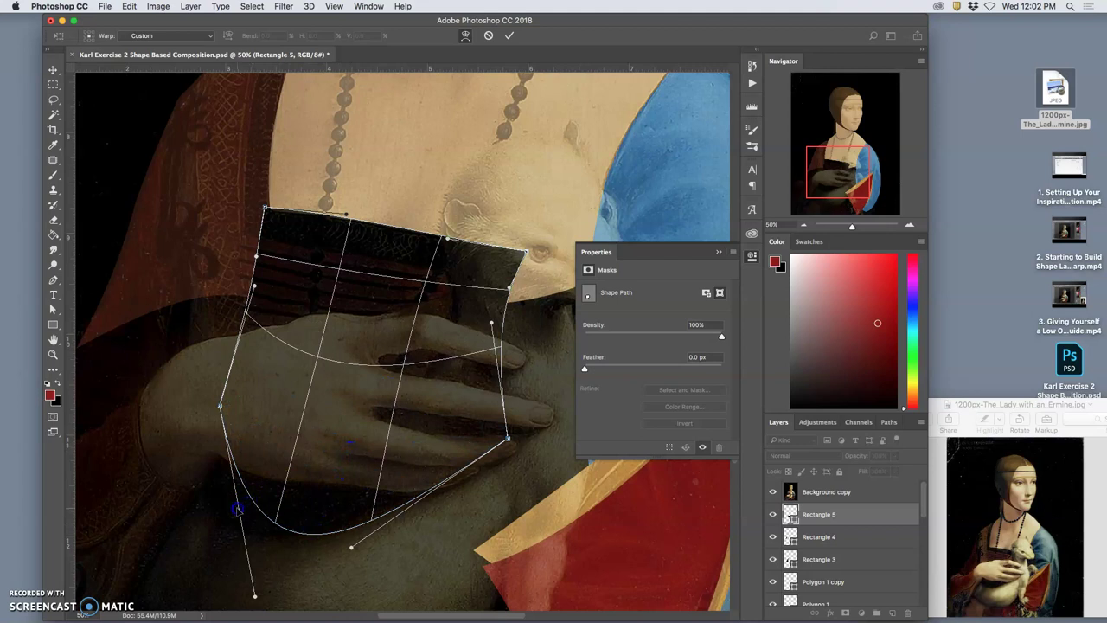
{"action": "mouse_move", "coordinate": [246, 492]}
{"action": "left_mouse_down"}
{"action": "mouse_move", "coordinate": [228, 484]}
{"action": "mouse_move", "coordinate": [222, 499]}
{"action": "mouse_move", "coordinate": [234, 495]}
{"action": "left_mouse_up"}
{"action": "left_click_drag", "start_coordinate": [212, 411], "coordinate": [192, 439]}
{"action": "left_click_drag", "start_coordinate": [342, 551], "coordinate": [374, 526]}
{"action": "left_click_drag", "start_coordinate": [508, 439], "coordinate": [537, 437]}
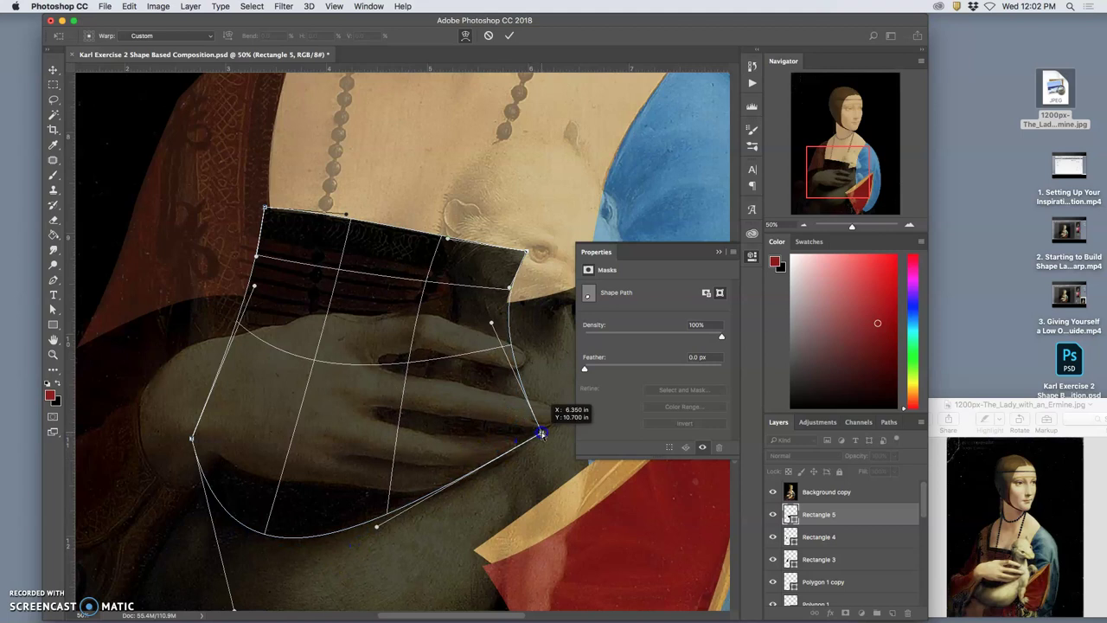
{"action": "left_click_drag", "start_coordinate": [540, 433], "coordinate": [540, 432]}
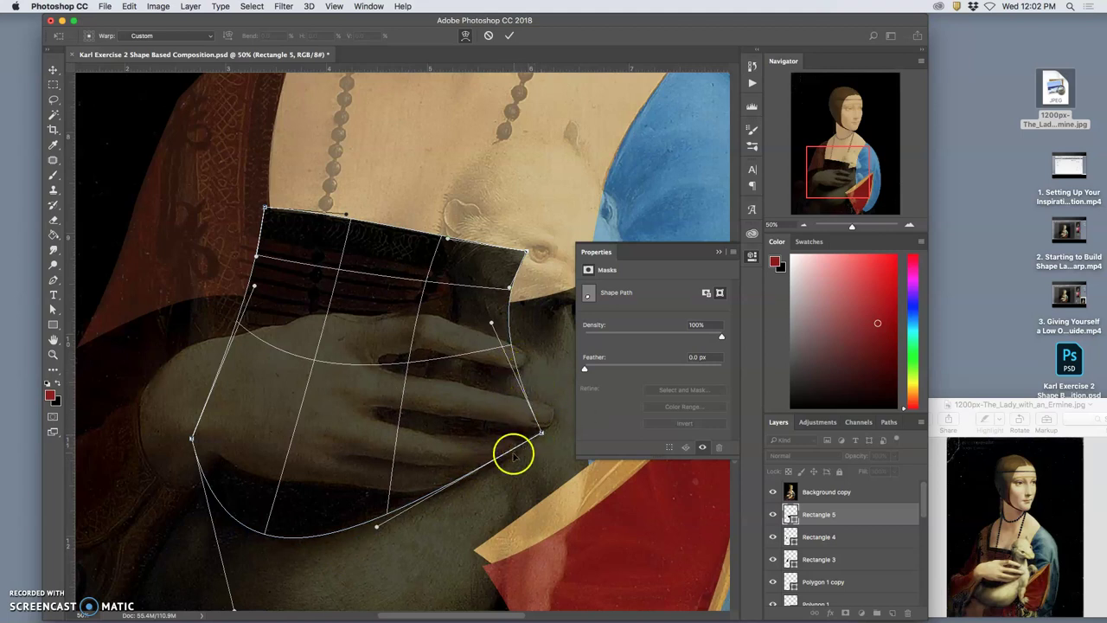
{"action": "key", "text": "Return"}
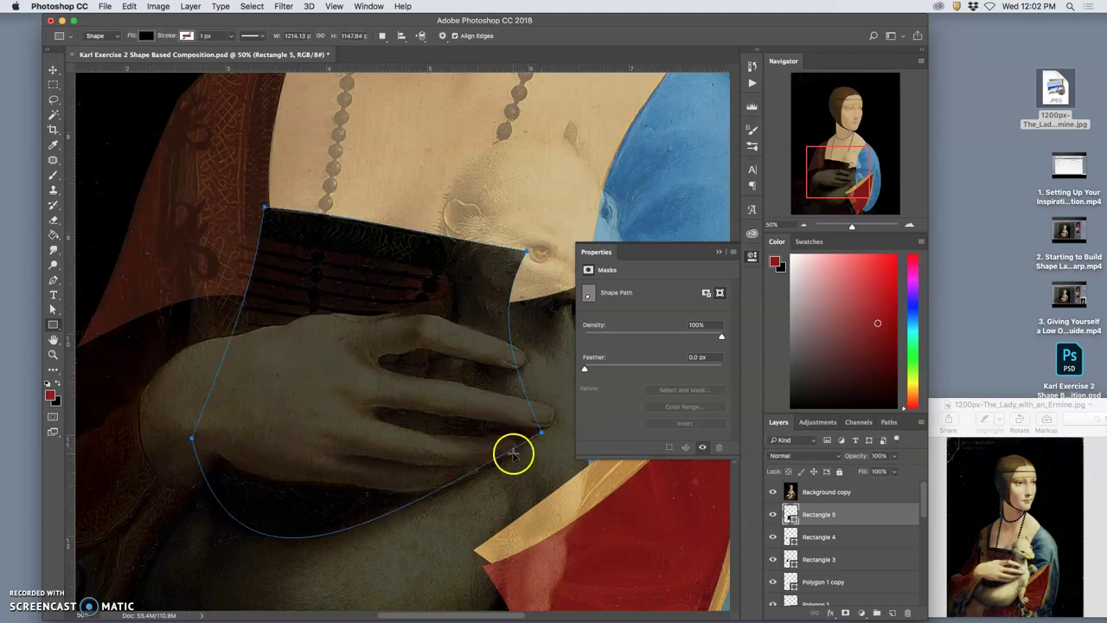
Step: Fill Rectangle 5 with dark brown 170803 sampled from the painting's dress
{"action": "double_click", "coordinate": [791, 514]}
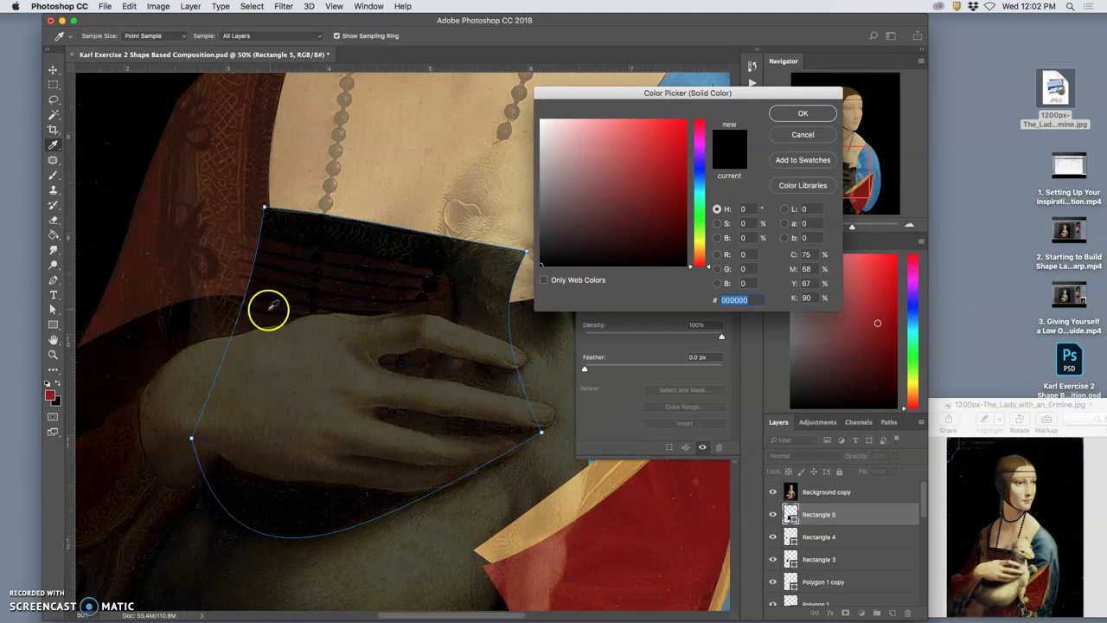
{"action": "left_click", "coordinate": [226, 324]}
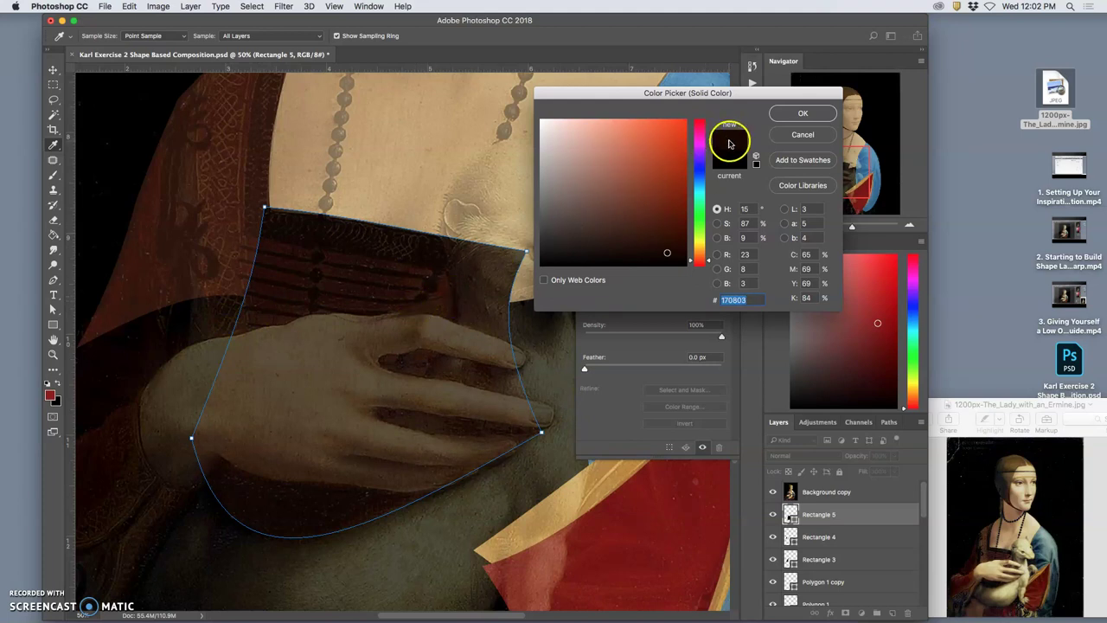
{"action": "left_click", "coordinate": [804, 115]}
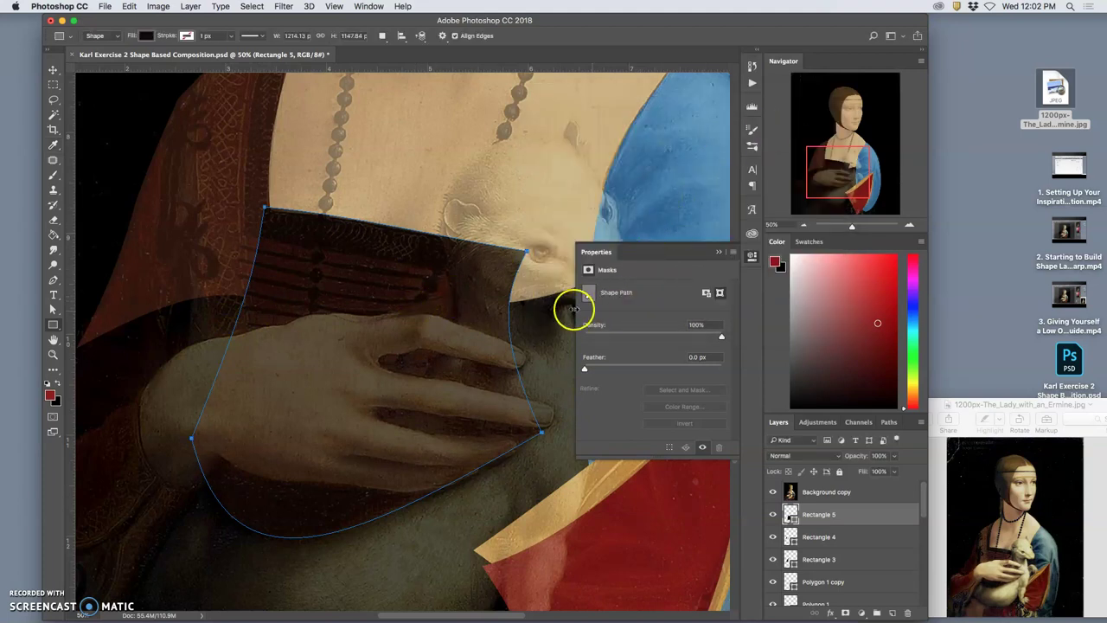
Step: Hide the painting overlay, zoom out to the whole composition, then show the overlay again
{"action": "left_click", "coordinate": [774, 492]}
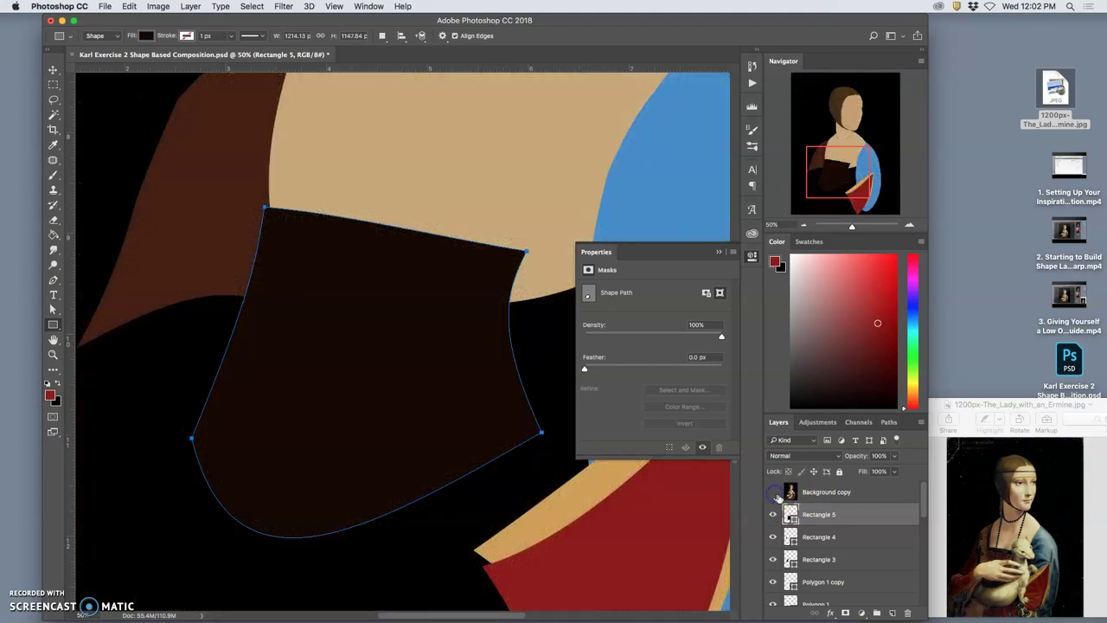
{"action": "left_click", "coordinate": [790, 492]}
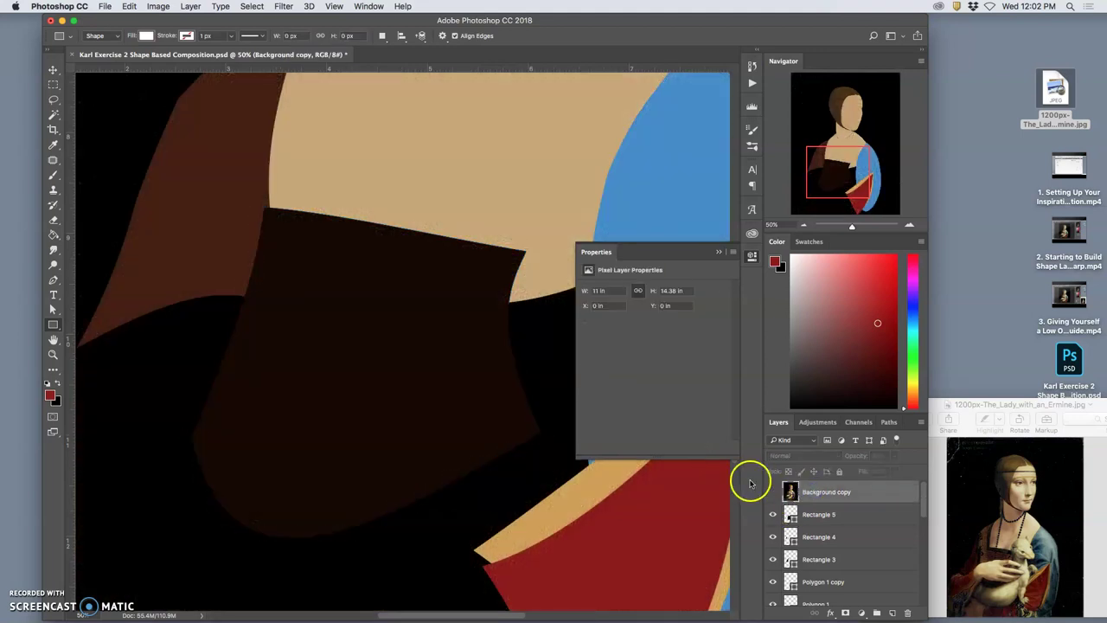
{"action": "key", "text": "super+minus"}
{"action": "key", "text": "super+minus"}
{"action": "key", "text": "super+minus"}
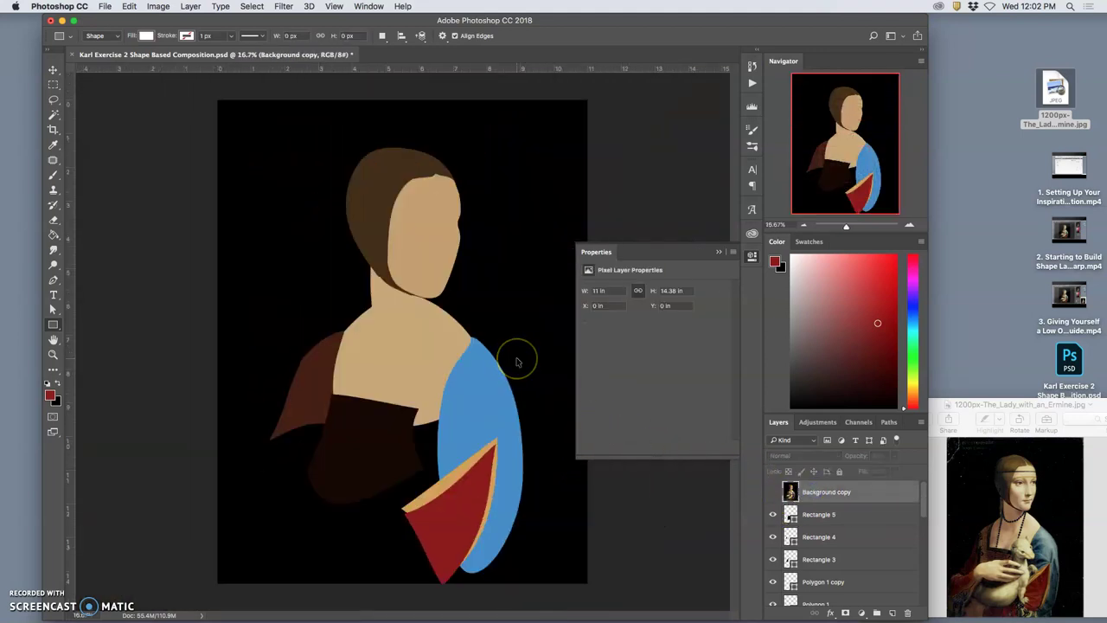
{"action": "left_click", "coordinate": [773, 491]}
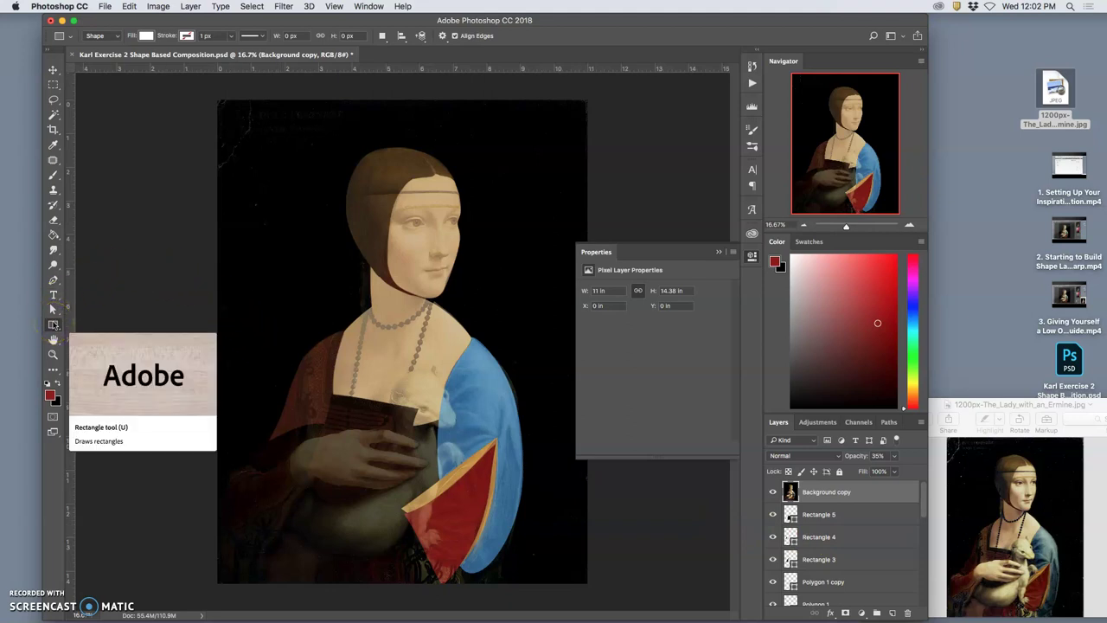
Step: Draw a white rectangle beneath the painting layer and distort its four corners around the hand
{"action": "left_click_drag", "start_coordinate": [296, 438], "coordinate": [370, 489]}
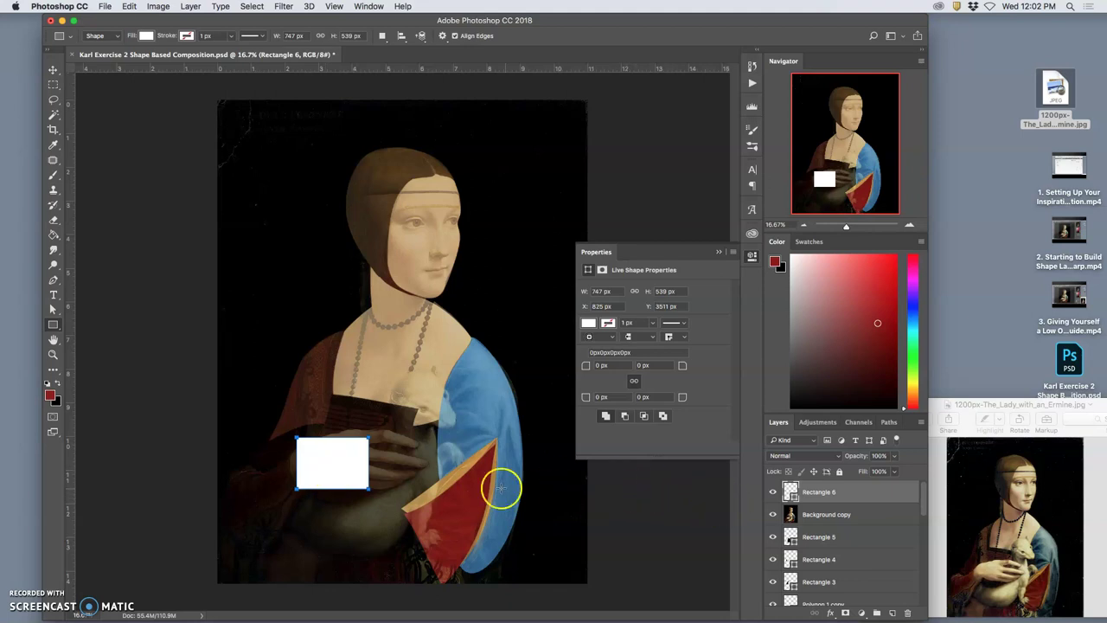
{"action": "left_click_drag", "start_coordinate": [814, 495], "coordinate": [813, 519]}
{"action": "key", "text": "super+t"}
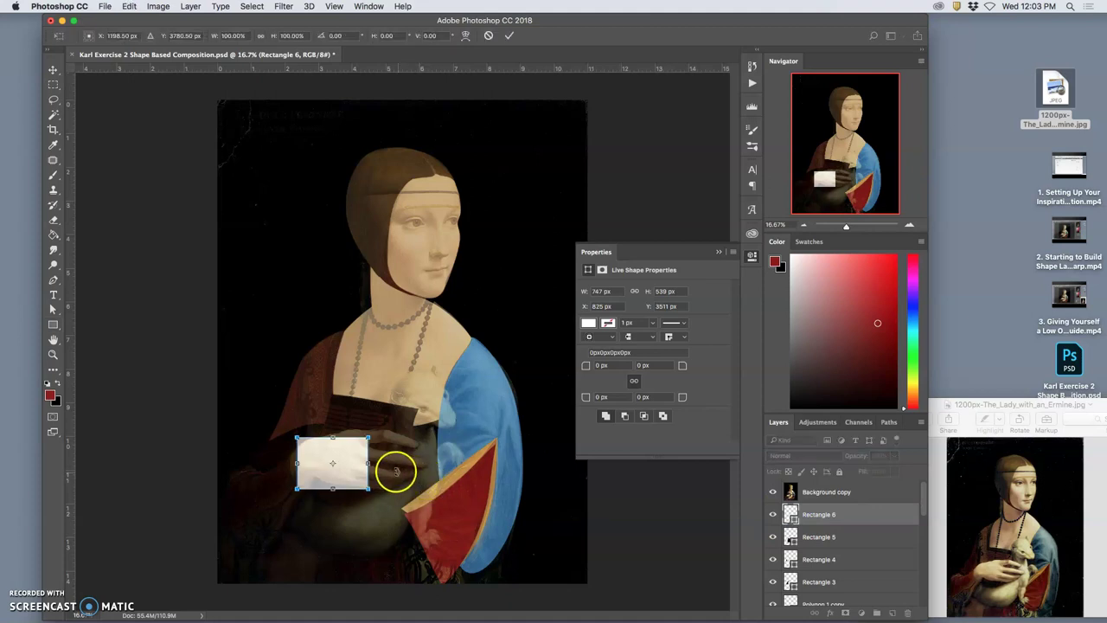
{"action": "key", "text": "super+plus"}
{"action": "key", "text": "super+plus"}
{"action": "scroll", "coordinate": [358, 455], "scroll_direction": "down", "scroll_amount": 4}
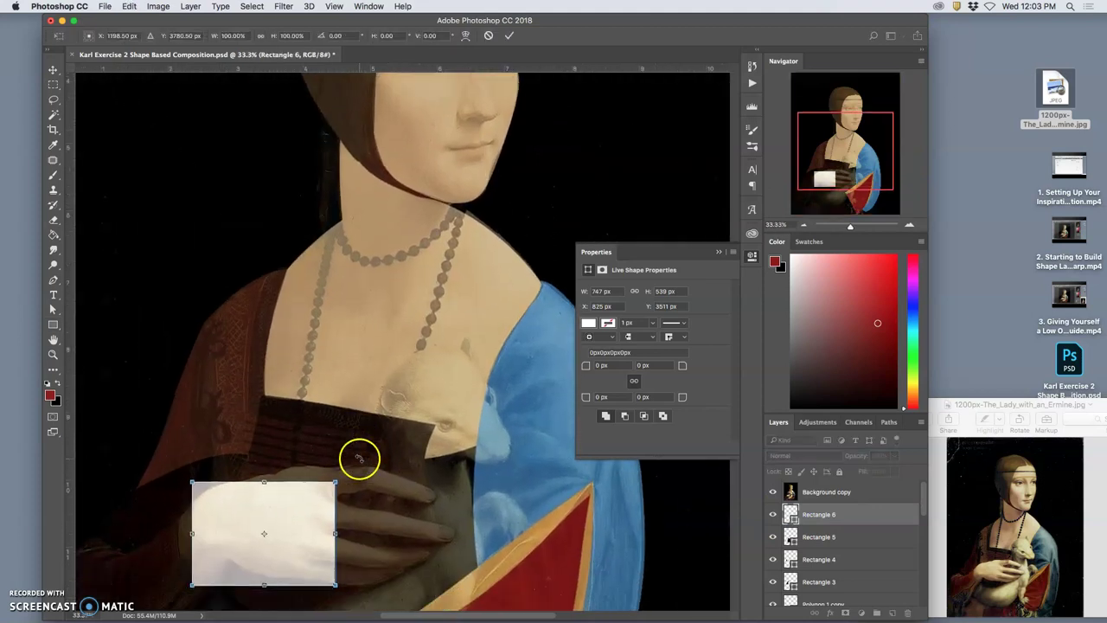
{"action": "right_click", "coordinate": [316, 404]}
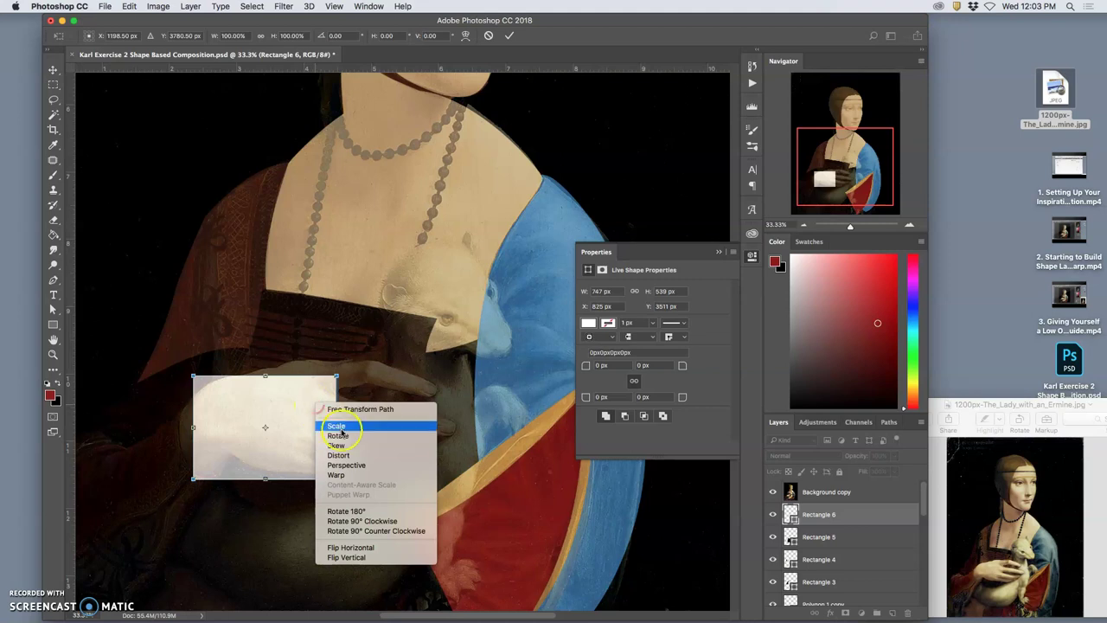
{"action": "left_click", "coordinate": [338, 456]}
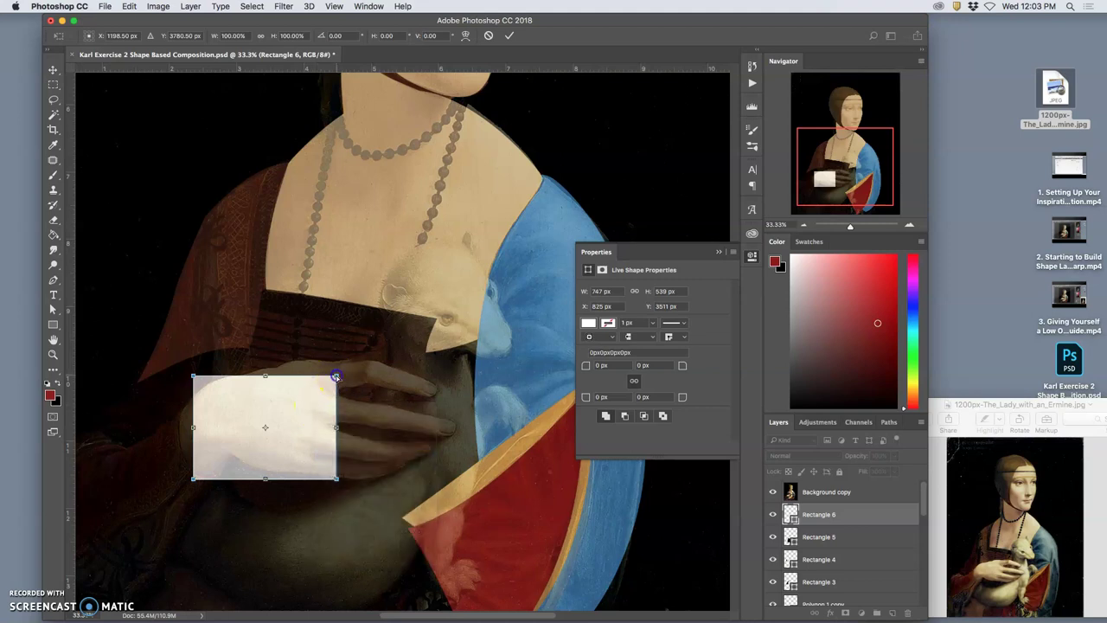
{"action": "left_click_drag", "start_coordinate": [336, 377], "coordinate": [318, 362]}
{"action": "left_click_drag", "start_coordinate": [192, 378], "coordinate": [198, 389]}
{"action": "left_click_drag", "start_coordinate": [334, 479], "coordinate": [359, 478]}
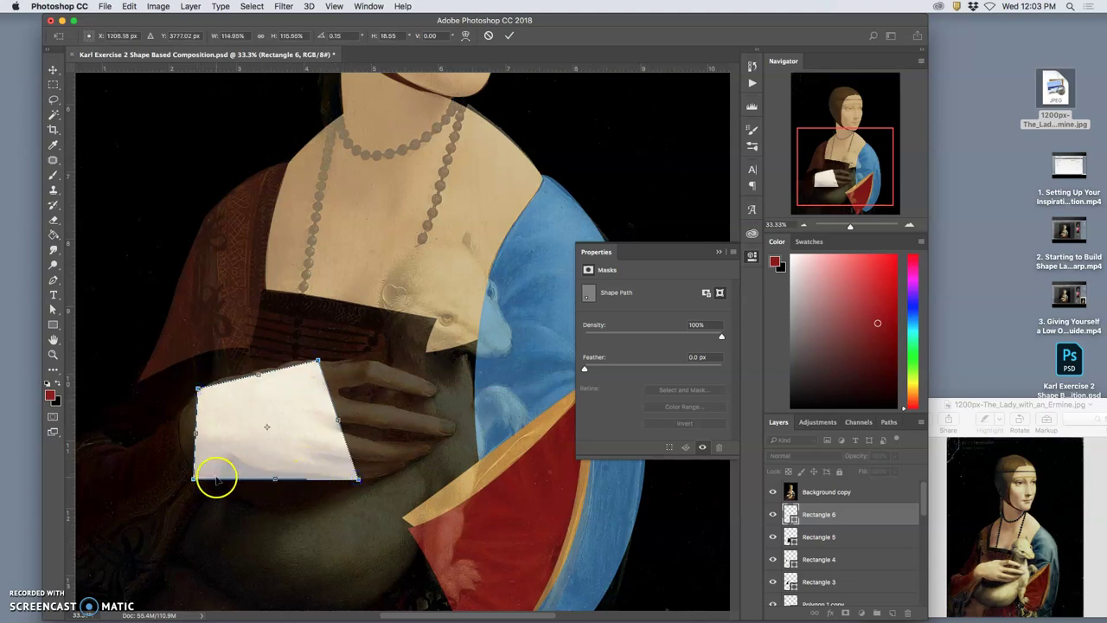
{"action": "left_click_drag", "start_coordinate": [198, 475], "coordinate": [226, 453]}
Step: Warp the shape's upper and lower edges to match the hand's outline
{"action": "right_click", "coordinate": [295, 431]}
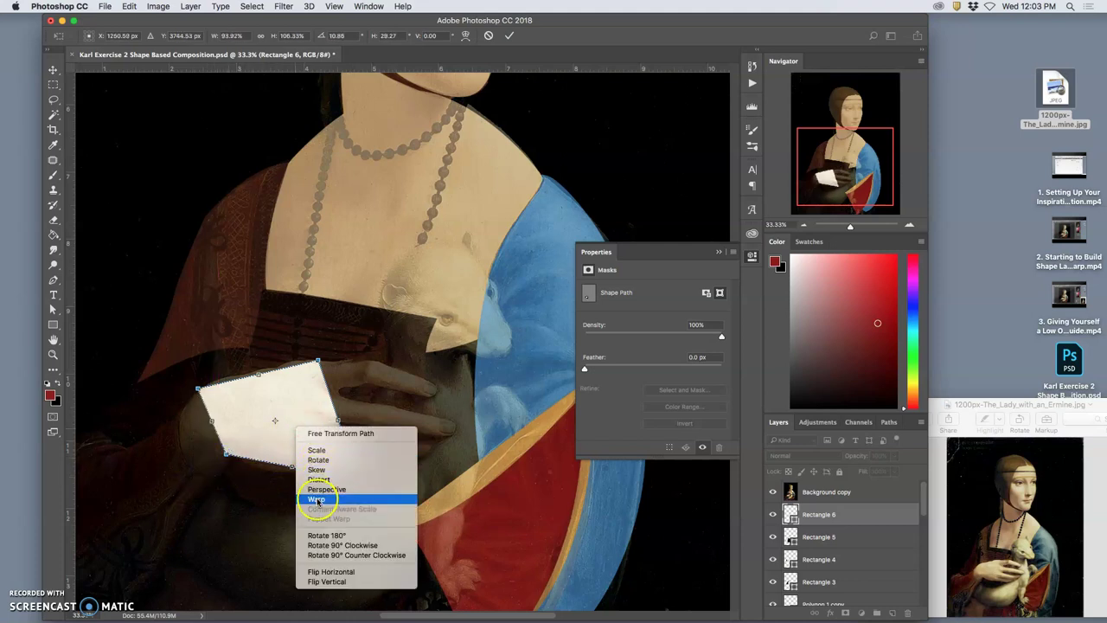
{"action": "left_click", "coordinate": [308, 494]}
{"action": "mouse_move", "coordinate": [292, 468]}
{"action": "left_mouse_down"}
{"action": "mouse_move", "coordinate": [251, 469]}
{"action": "mouse_move", "coordinate": [297, 470]}
{"action": "left_mouse_up"}
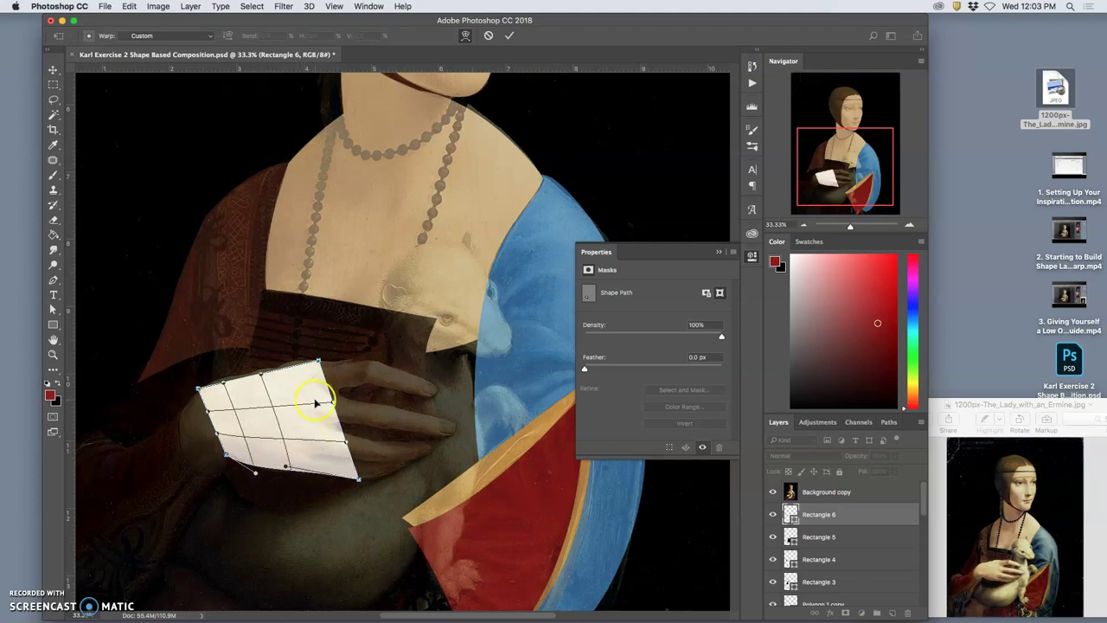
{"action": "left_click_drag", "start_coordinate": [281, 374], "coordinate": [320, 360]}
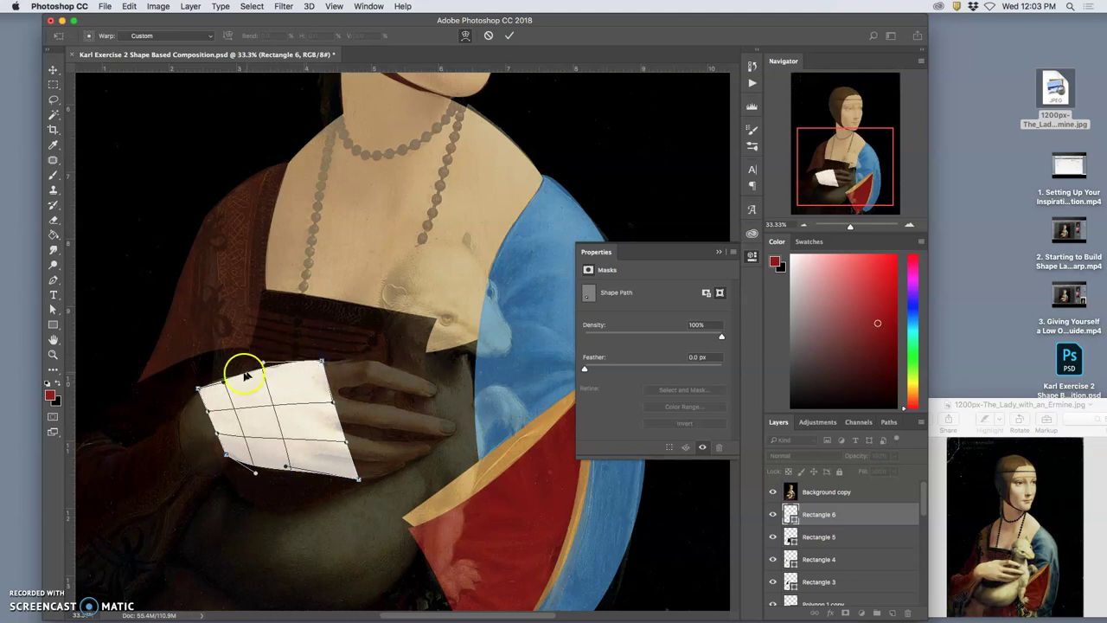
{"action": "left_click_drag", "start_coordinate": [216, 378], "coordinate": [226, 377]}
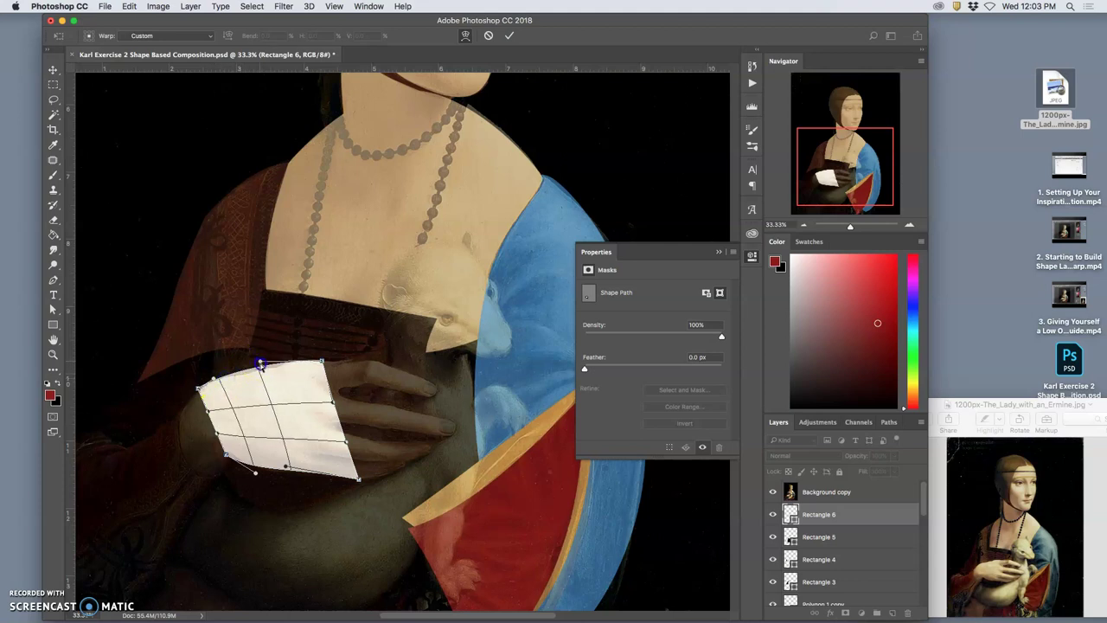
{"action": "left_click_drag", "start_coordinate": [260, 368], "coordinate": [269, 374]}
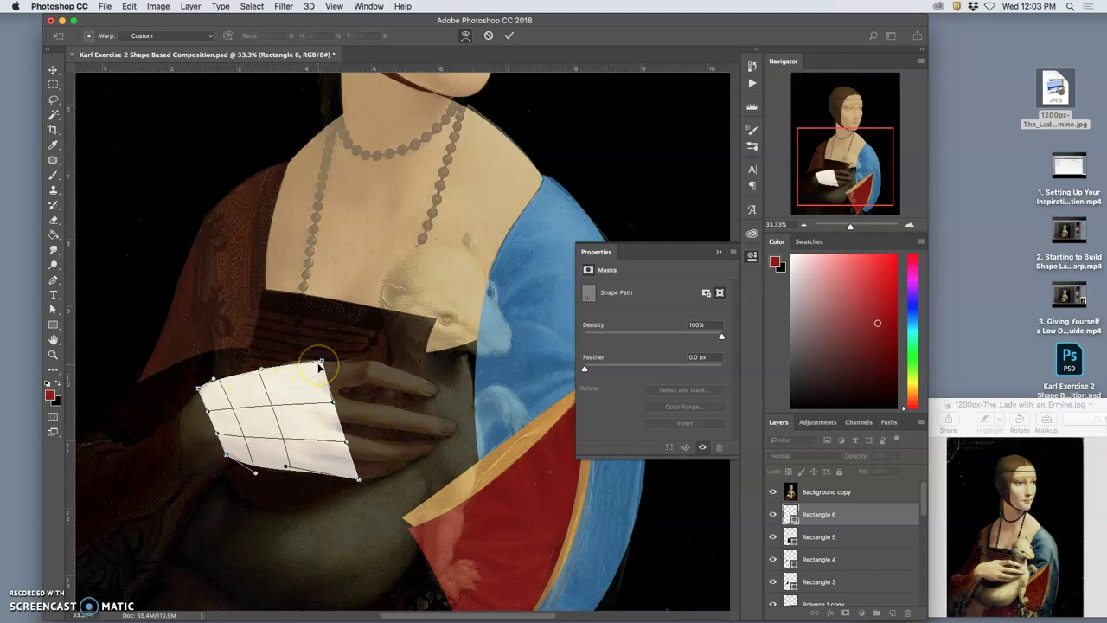
{"action": "key", "text": "Return"}
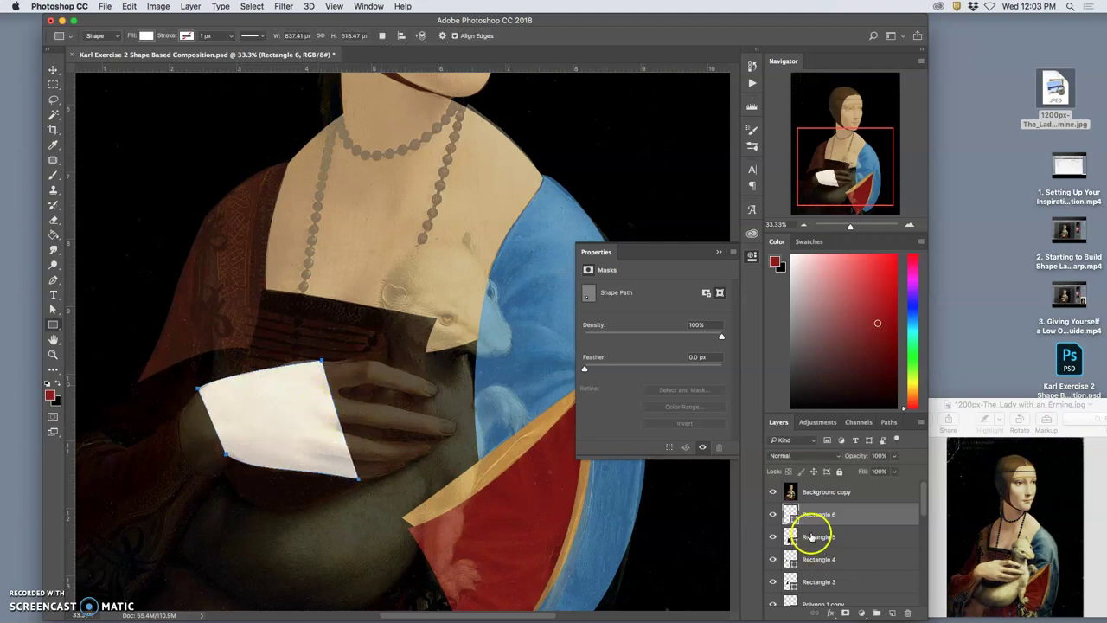
Step: Fill the hand shape with tan skin tone b28e62 sampled from the painting
{"action": "double_click", "coordinate": [791, 514]}
{"action": "left_click", "coordinate": [487, 208]}
{"action": "left_click", "coordinate": [300, 172]}
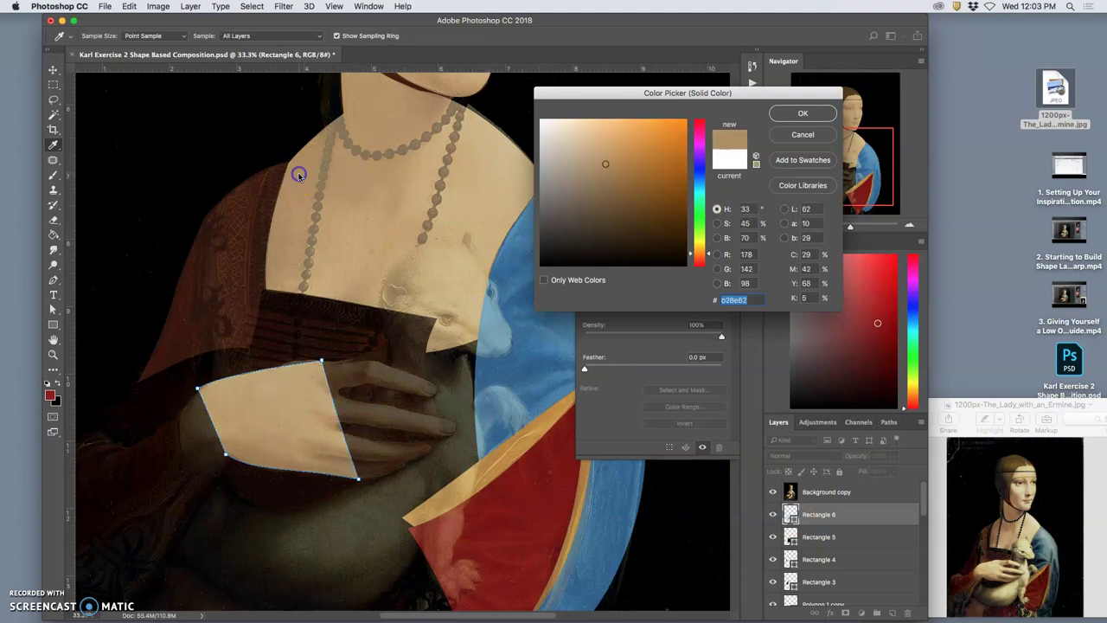
{"action": "left_click", "coordinate": [796, 112]}
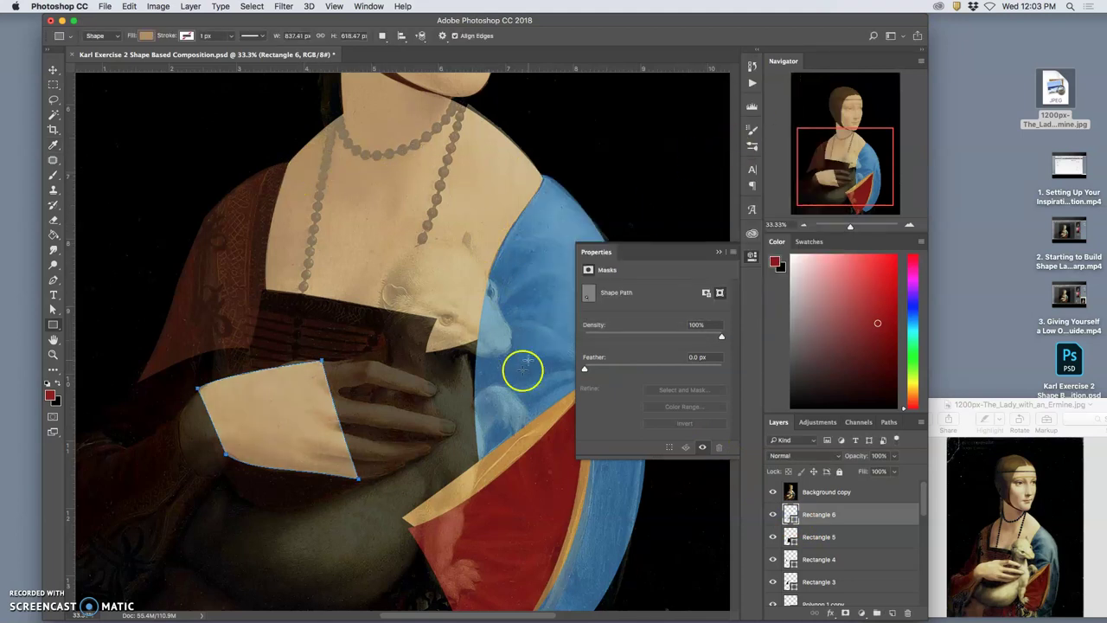
{"action": "scroll", "coordinate": [349, 413], "scroll_direction": "up", "scroll_amount": 3}
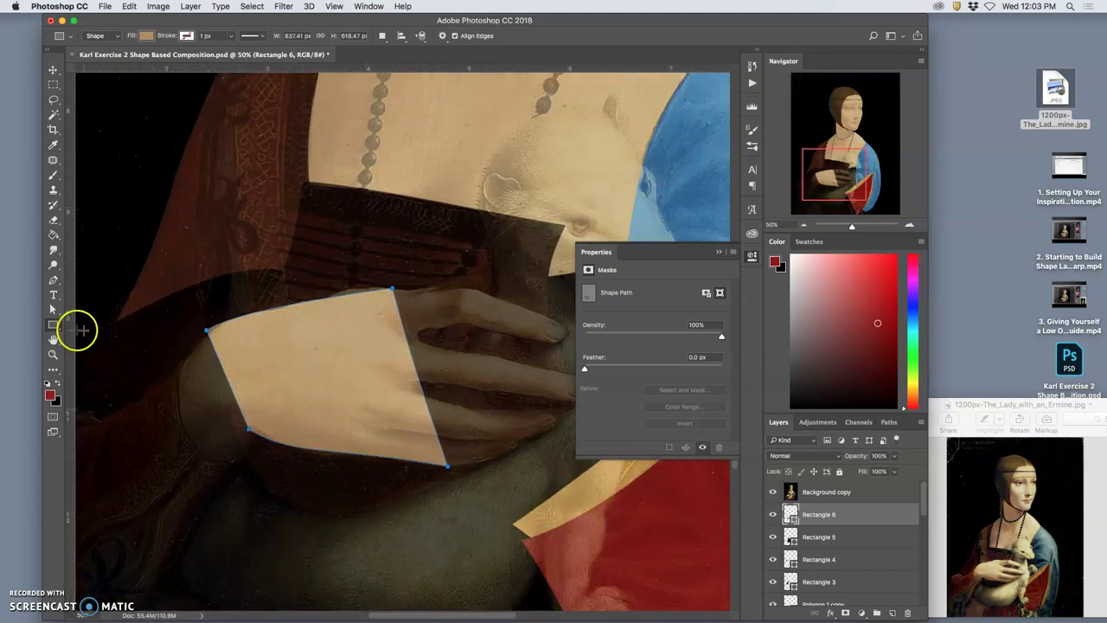
Step: Draw Ellipse 9 across the top of the hand, nudge it, and warp it over the knuckles
{"action": "left_click_drag", "start_coordinate": [53, 325], "coordinate": [95, 345]}
{"action": "left_click_drag", "start_coordinate": [308, 282], "coordinate": [414, 324]}
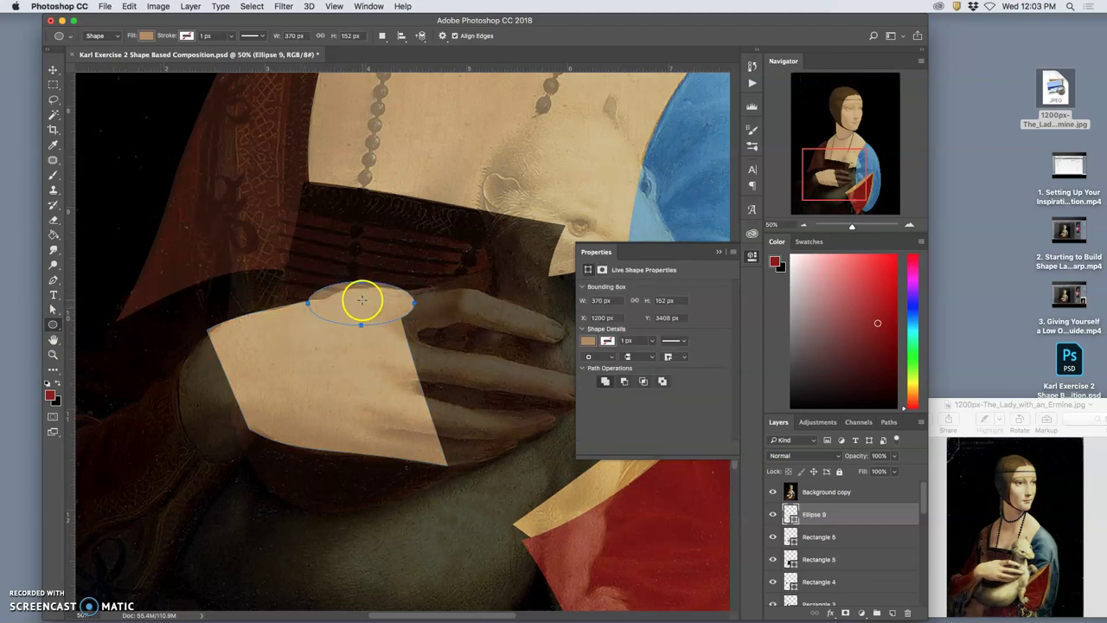
{"action": "key", "text": "super+t"}
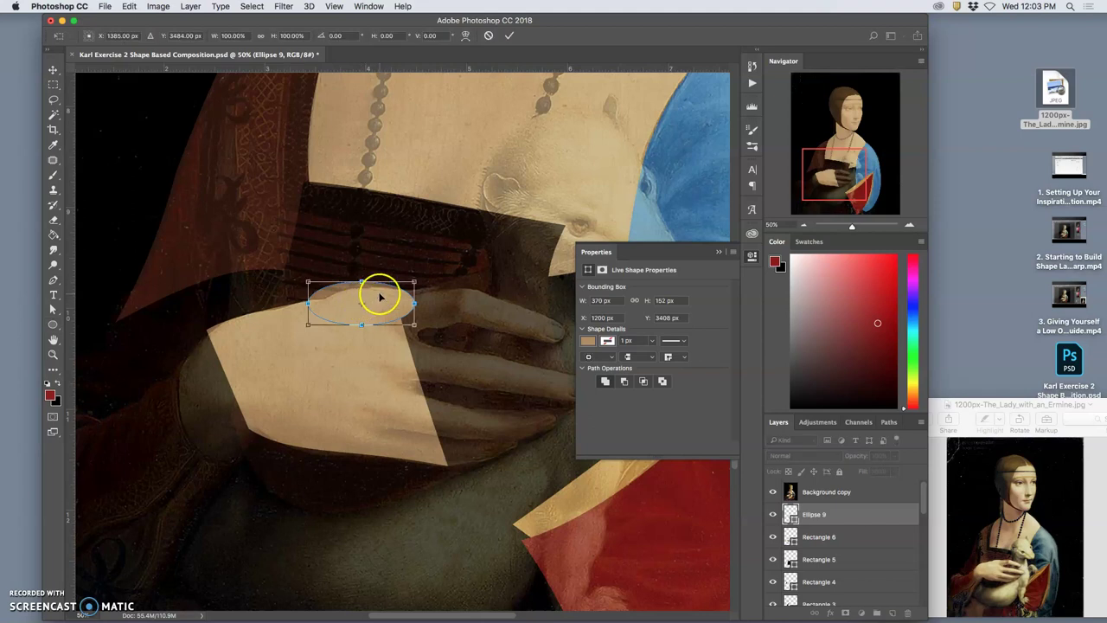
{"action": "left_click_drag", "start_coordinate": [380, 295], "coordinate": [413, 294]}
{"action": "right_click", "coordinate": [412, 295]}
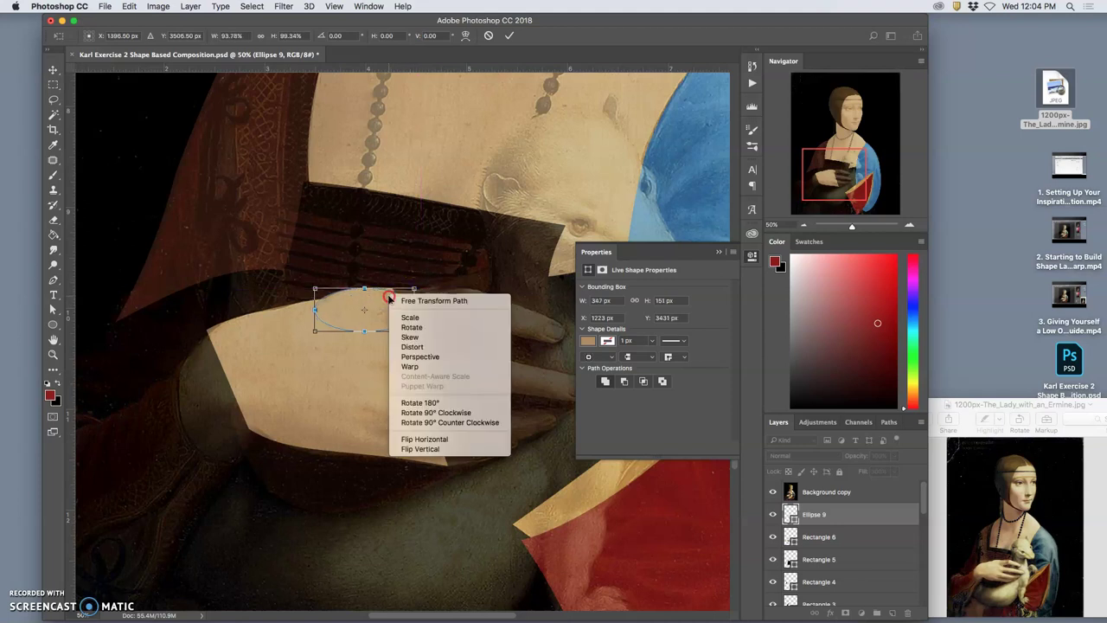
{"action": "left_click", "coordinate": [363, 371]}
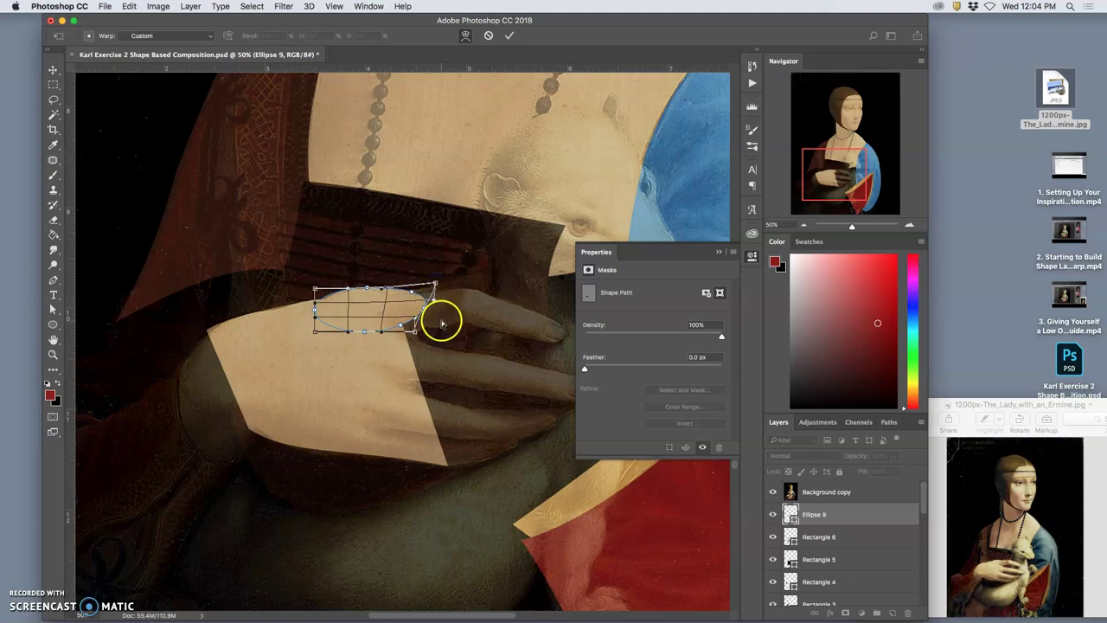
{"action": "key", "text": "Return"}
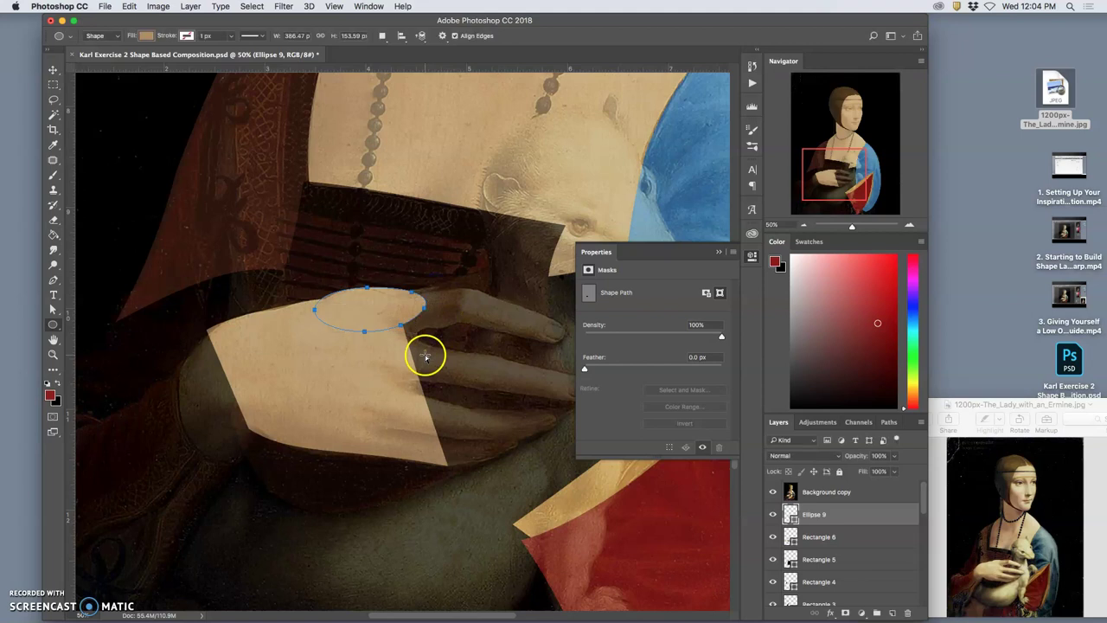
Step: Duplicate Ellipse 9 and move the copy to the hand's lower-left, stretched to 375.63 × 461.06 px and tilted about 3°
{"action": "key", "text": "super+j"}
{"action": "key", "text": "super+t"}
{"action": "left_click_drag", "start_coordinate": [359, 313], "coordinate": [230, 330]}
{"action": "left_click", "coordinate": [260, 364]}
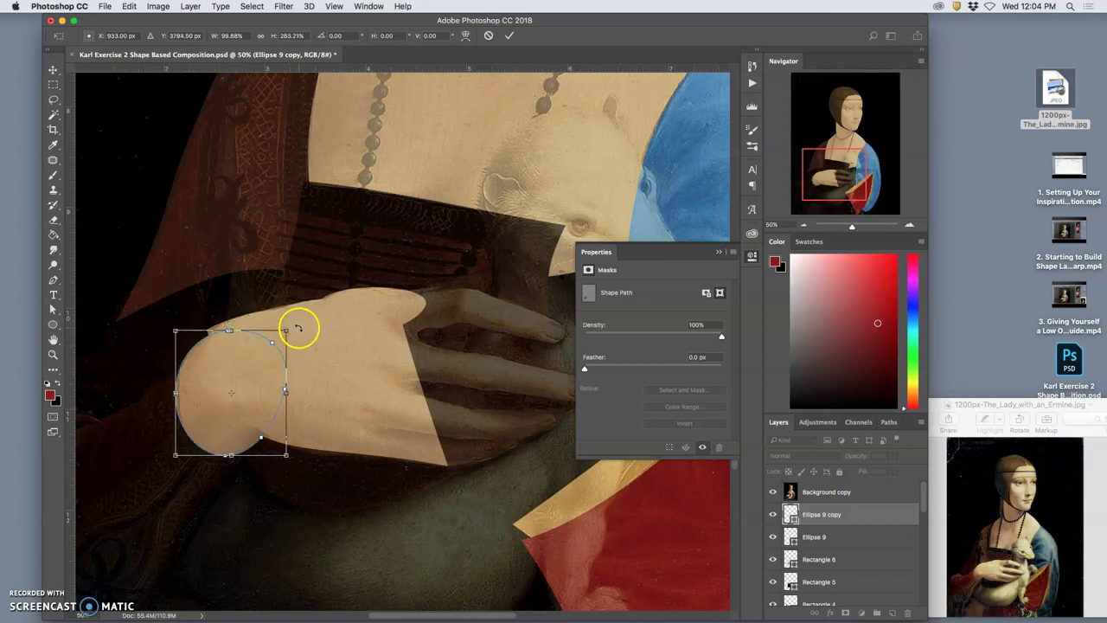
{"action": "left_click_drag", "start_coordinate": [301, 322], "coordinate": [301, 333]}
{"action": "left_click_drag", "start_coordinate": [232, 370], "coordinate": [234, 374]}
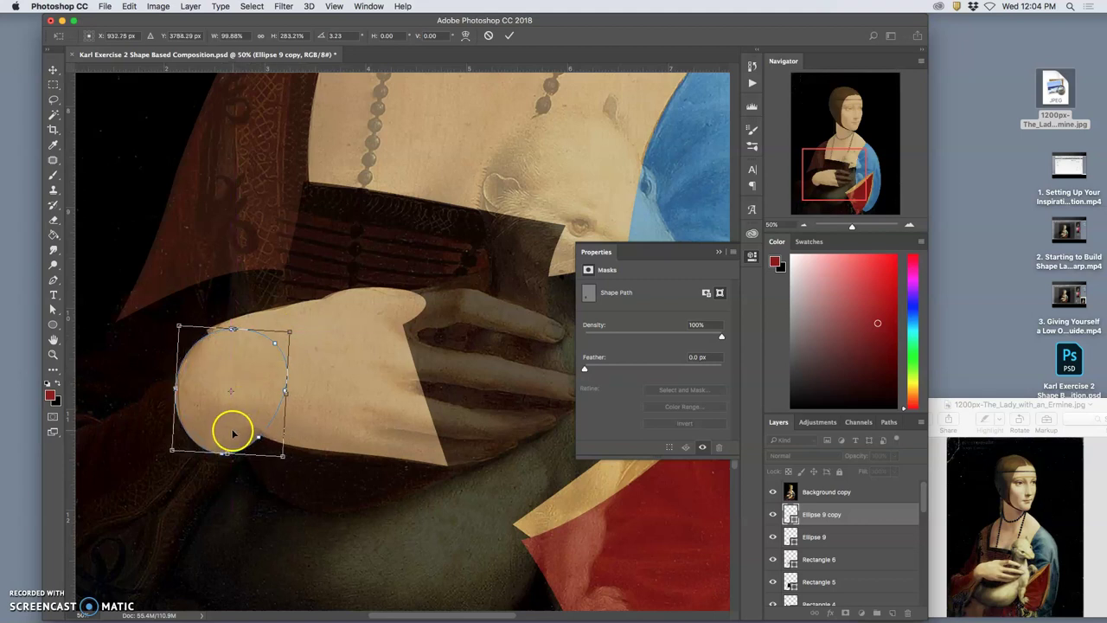
{"action": "left_click_drag", "start_coordinate": [232, 433], "coordinate": [233, 436]}
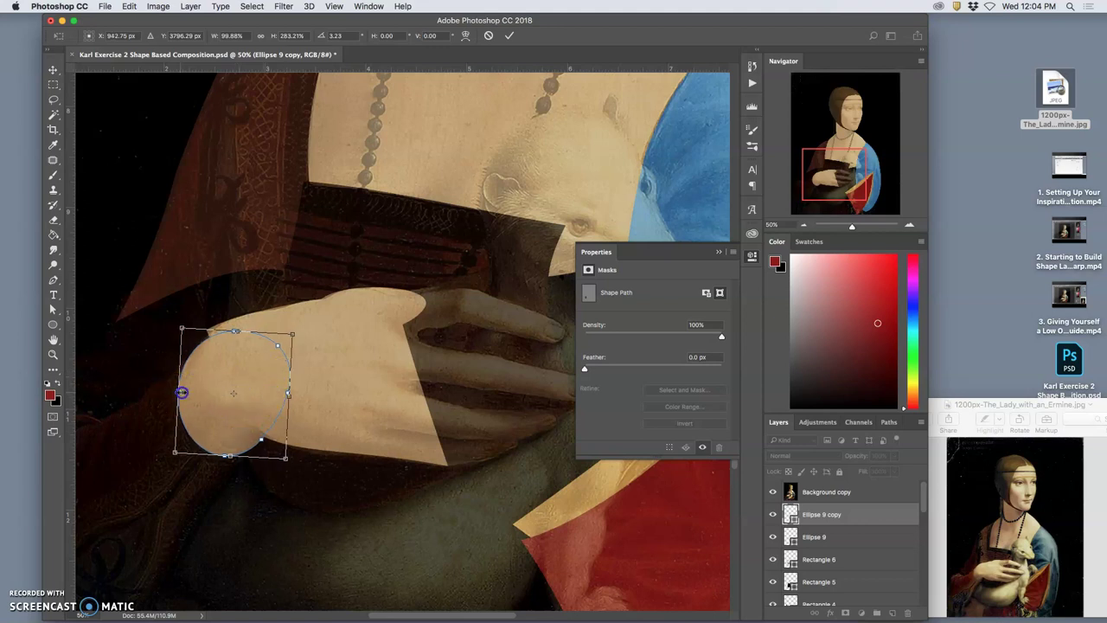
{"action": "left_click_drag", "start_coordinate": [183, 393], "coordinate": [188, 386]}
{"action": "left_click", "coordinate": [222, 389]}
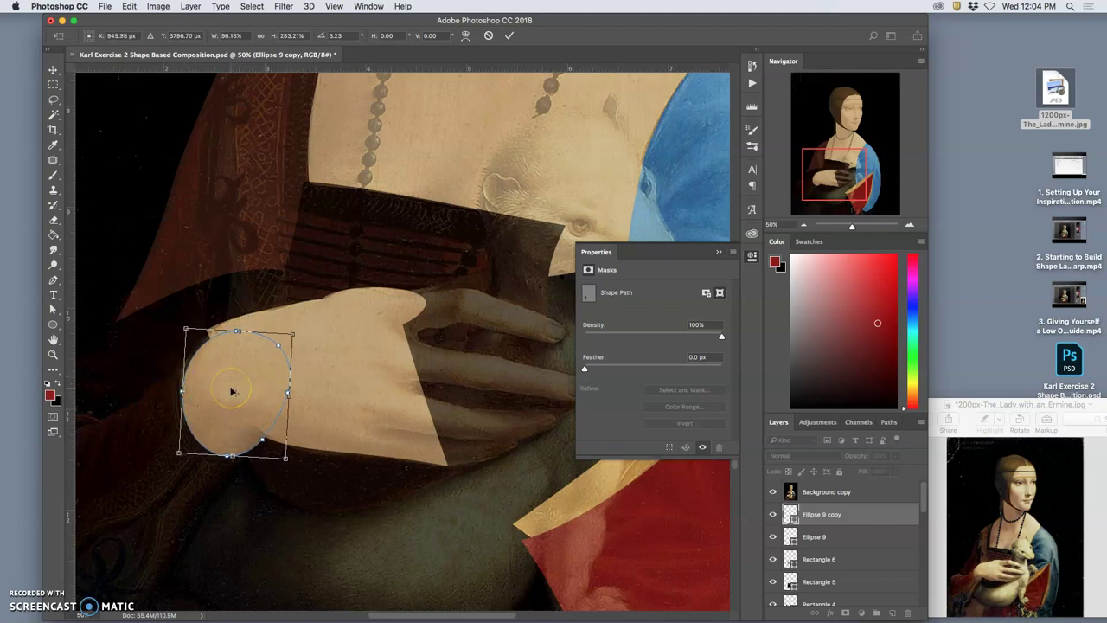
{"action": "key", "text": "Left"}
{"action": "key", "text": "Left"}
{"action": "key", "text": "Left"}
{"action": "key", "text": "Left"}
{"action": "key", "text": "Left"}
{"action": "key", "text": "Left"}
{"action": "key", "text": "Left"}
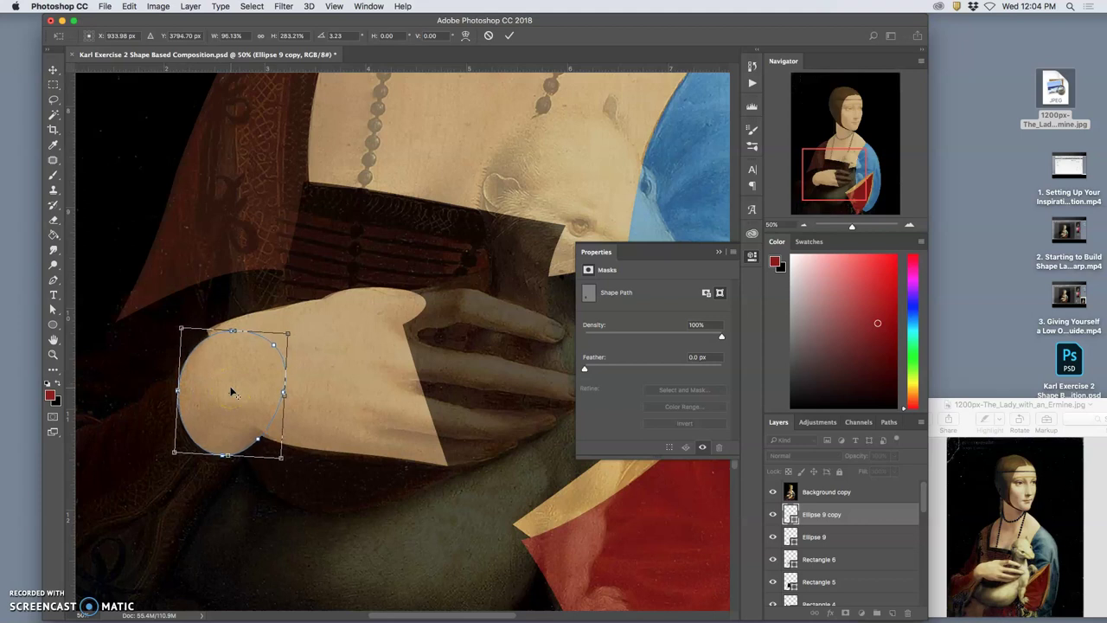
{"action": "left_click_drag", "start_coordinate": [233, 330], "coordinate": [301, 356]}
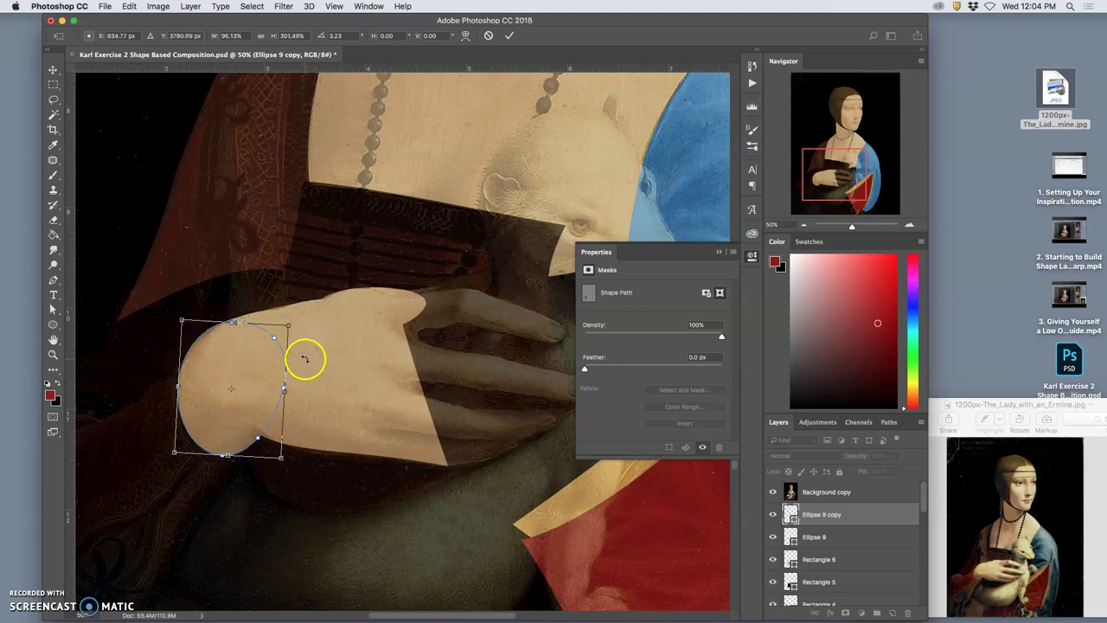
{"action": "key", "text": "Return"}
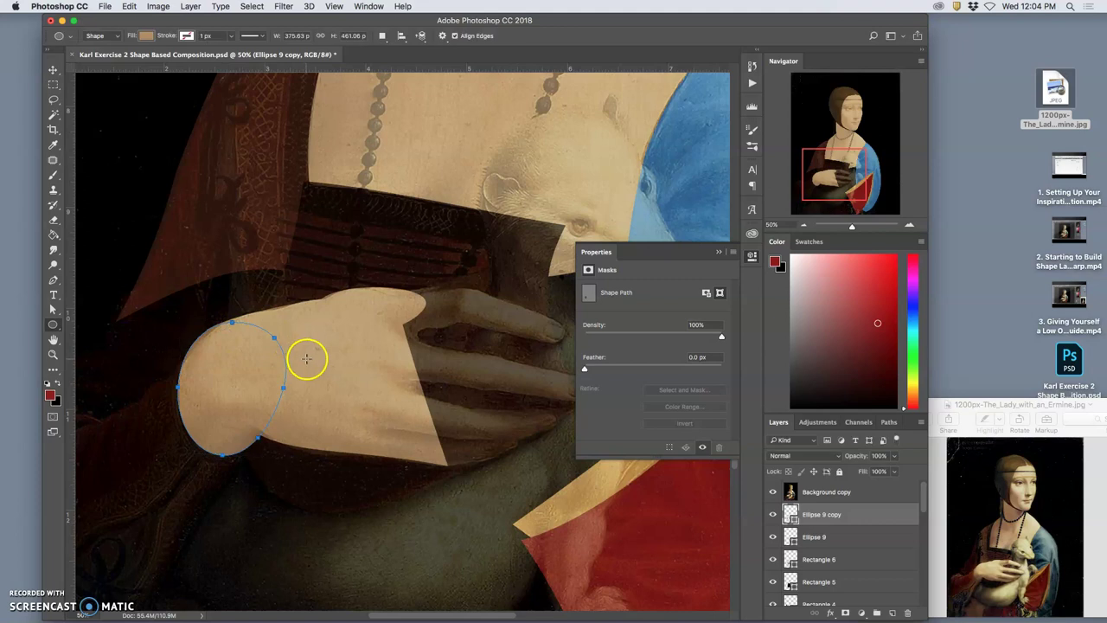
Step: Compare the flat shapes with and without the painting overlay, then select the Ellipse 9 layer
{"action": "left_click", "coordinate": [772, 491]}
{"action": "left_click", "coordinate": [816, 490]}
{"action": "key", "text": "super+0"}
{"action": "key", "text": "super+minus"}
{"action": "key", "text": "super+minus"}
{"action": "key", "text": "super+minus"}
{"action": "key", "text": "super+minus"}
{"action": "key", "text": "super+plus"}
{"action": "key", "text": "super+plus"}
{"action": "key", "text": "super+plus"}
{"action": "key", "text": "super+plus"}
{"action": "scroll", "coordinate": [516, 412], "scroll_direction": "down", "scroll_amount": 5}
{"action": "scroll", "coordinate": [517, 412], "scroll_direction": "left", "scroll_amount": 5}
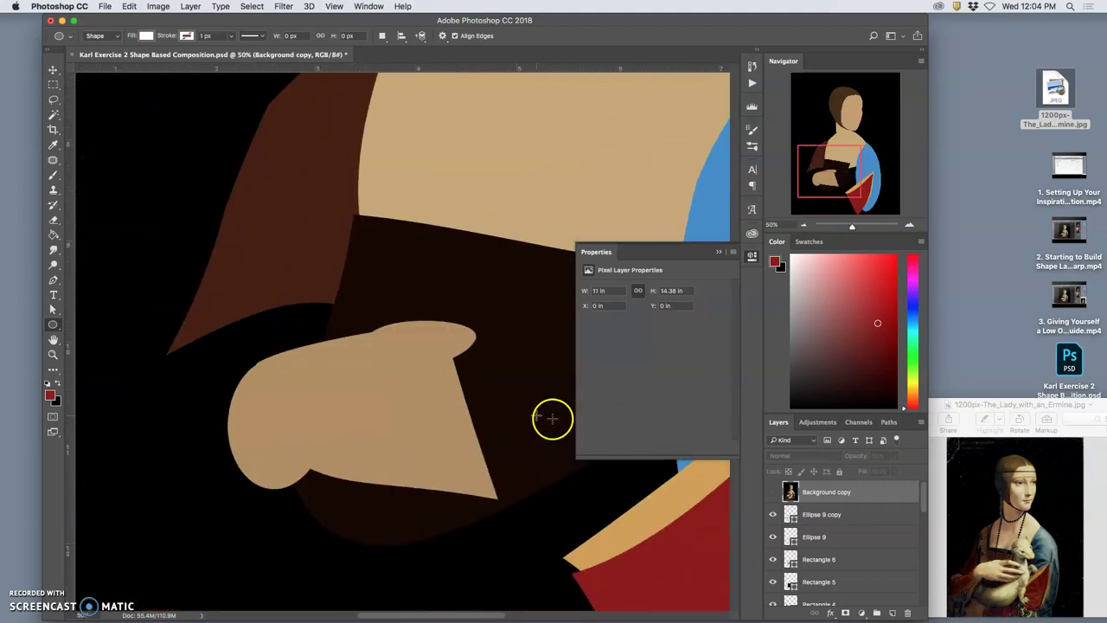
{"action": "left_click", "coordinate": [773, 492]}
{"action": "left_click", "coordinate": [772, 536]}
{"action": "left_click", "coordinate": [773, 536]}
{"action": "left_click", "coordinate": [817, 538]}
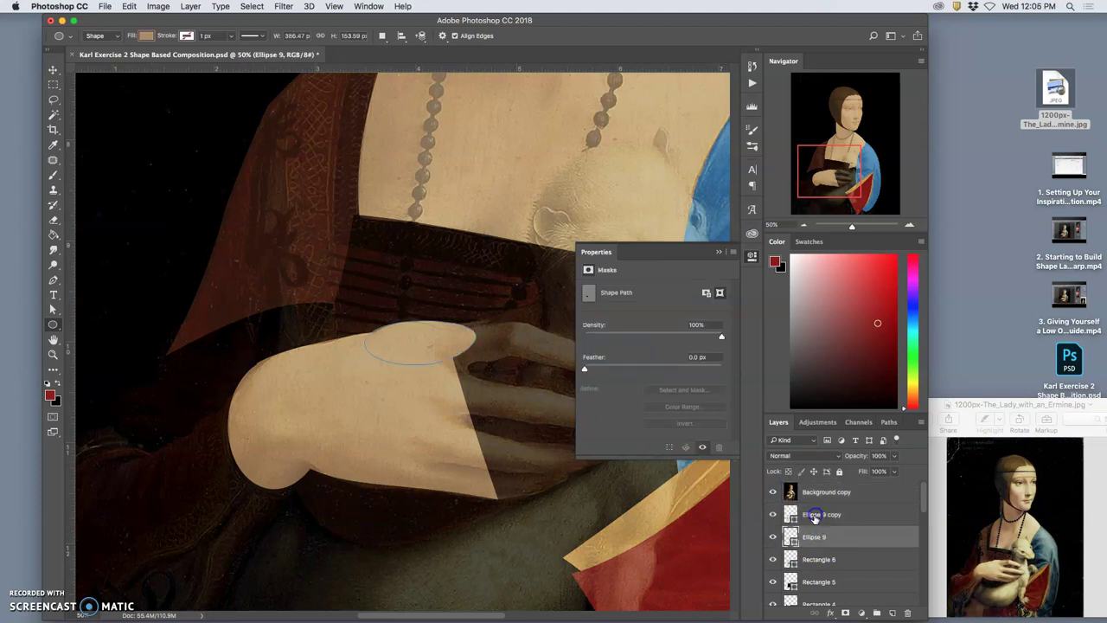
Step: Duplicate Ellipse 9, move the copy right toward the fingers and warp its bottom edge upward
{"action": "key", "text": "super+j"}
{"action": "scroll", "coordinate": [448, 358], "scroll_direction": "right", "scroll_amount": 5}
{"action": "scroll", "coordinate": [448, 359], "scroll_direction": "right", "scroll_amount": 1}
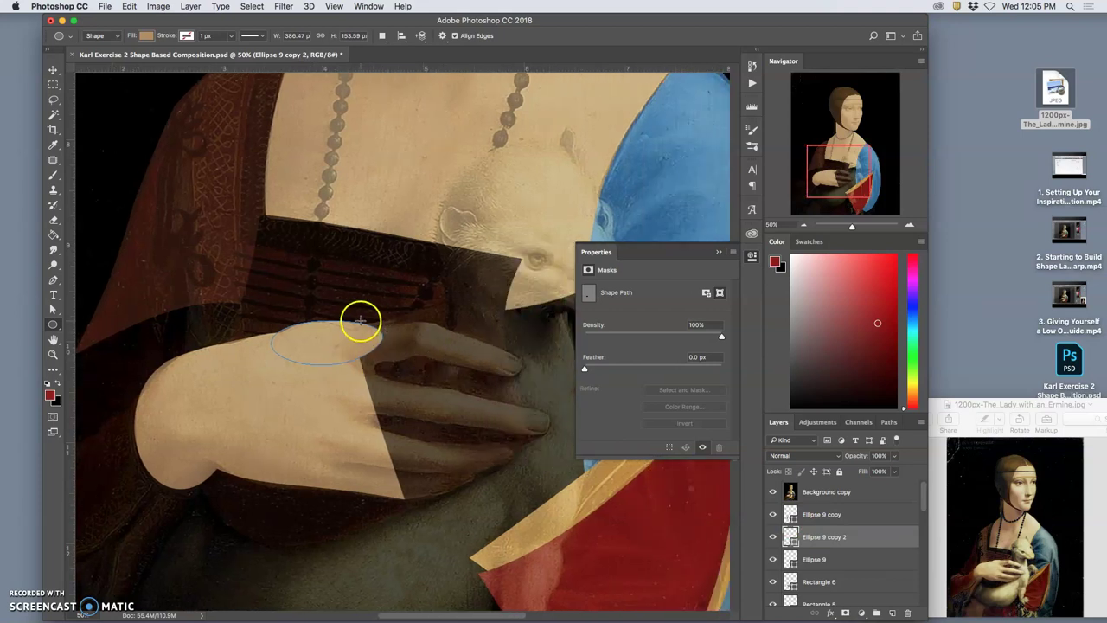
{"action": "key", "text": "super+t"}
{"action": "left_click_drag", "start_coordinate": [356, 344], "coordinate": [417, 350]}
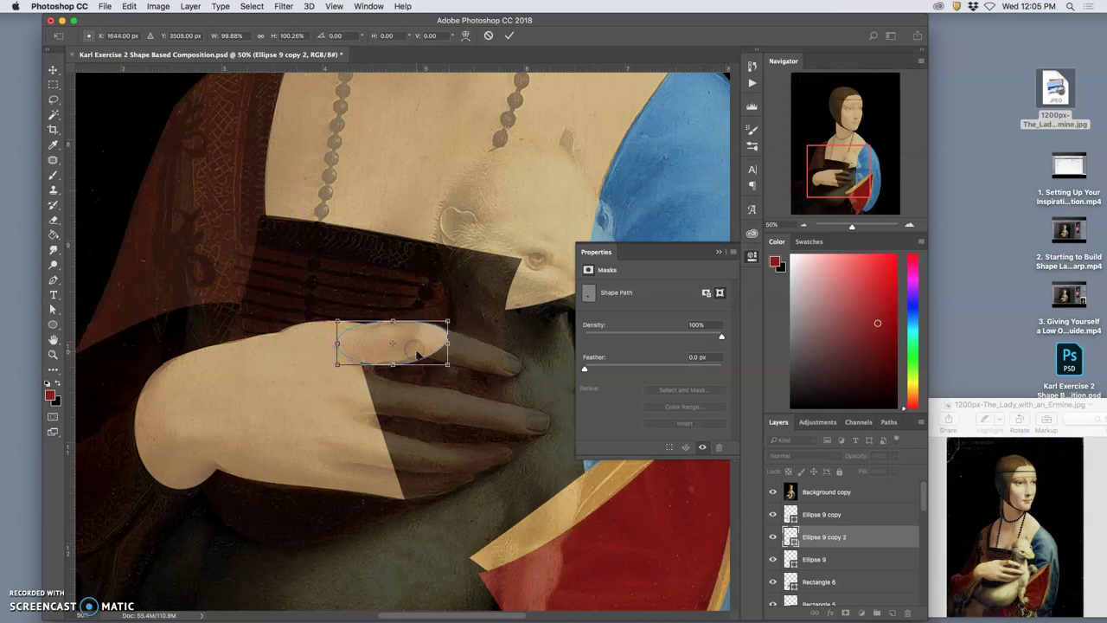
{"action": "right_click", "coordinate": [406, 357]}
{"action": "left_click", "coordinate": [426, 424]}
{"action": "left_click_drag", "start_coordinate": [398, 367], "coordinate": [441, 319]}
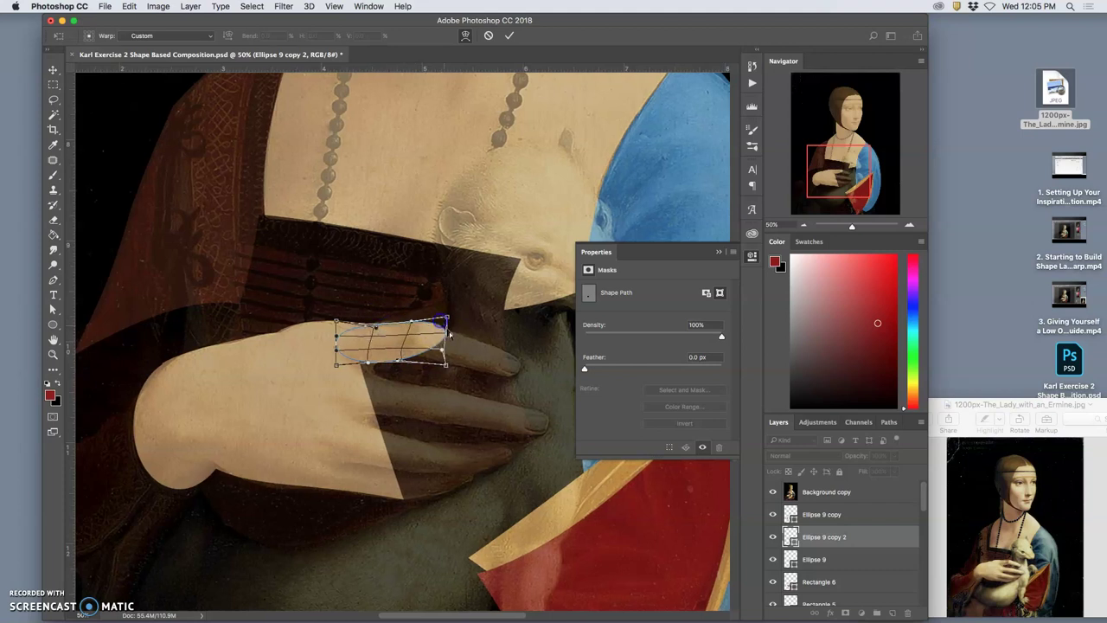
{"action": "key", "text": "Return"}
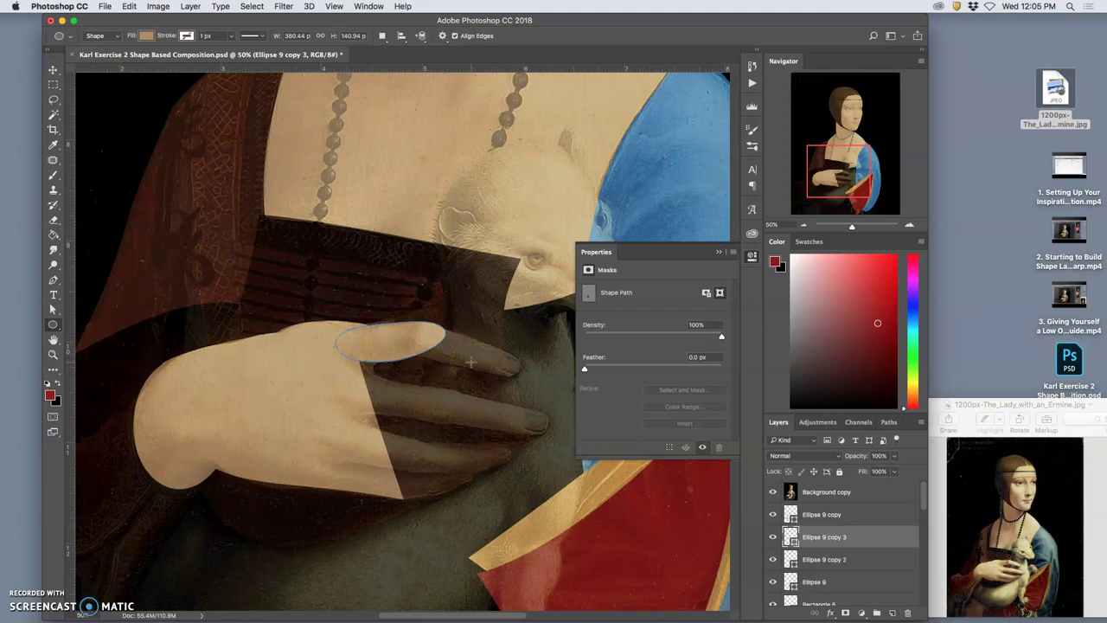
Step: Rotate the copy about 21°, place it on the index finger and warp it into a slim tapering finger
{"action": "key", "text": "super+t"}
{"action": "left_click_drag", "start_coordinate": [464, 321], "coordinate": [468, 356]}
{"action": "left_click_drag", "start_coordinate": [421, 353], "coordinate": [499, 367]}
{"action": "right_click", "coordinate": [485, 367]}
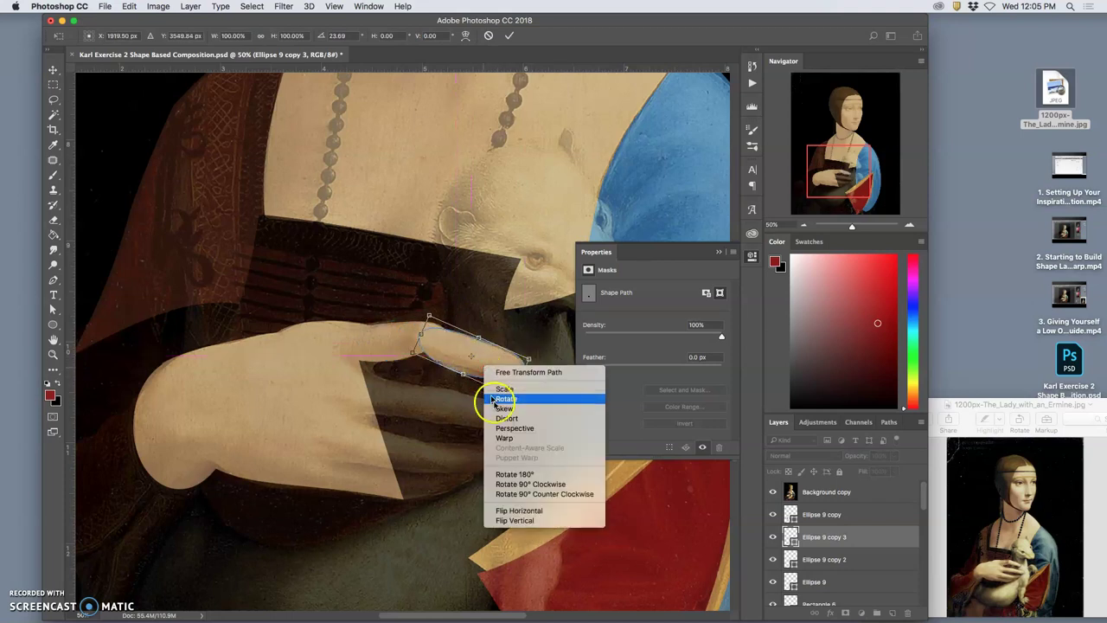
{"action": "left_click", "coordinate": [505, 437]}
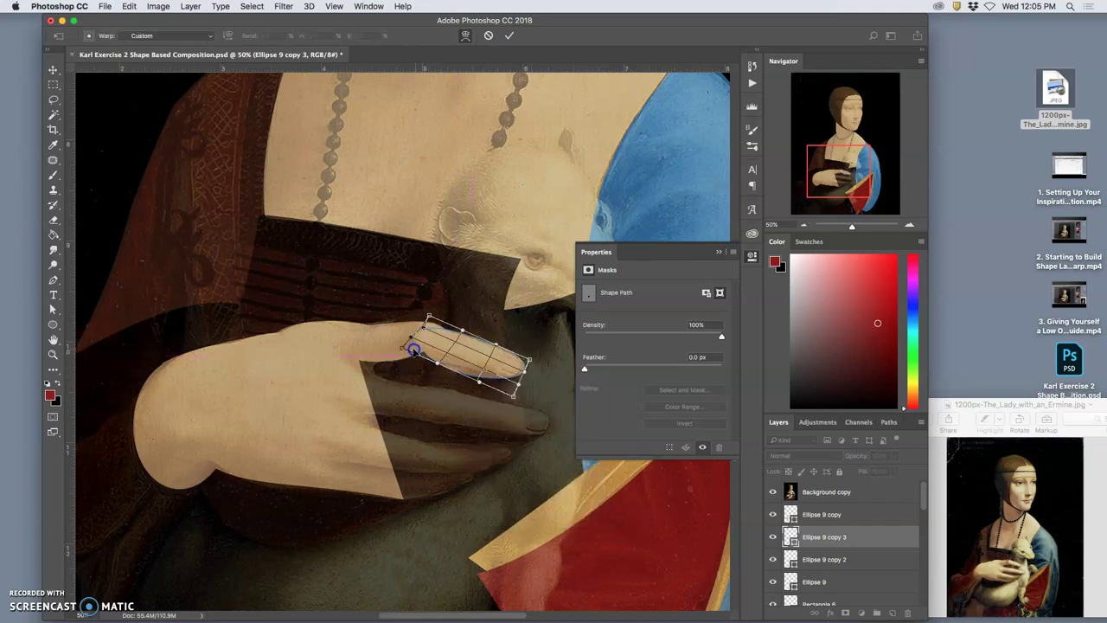
{"action": "left_click_drag", "start_coordinate": [409, 347], "coordinate": [472, 346]}
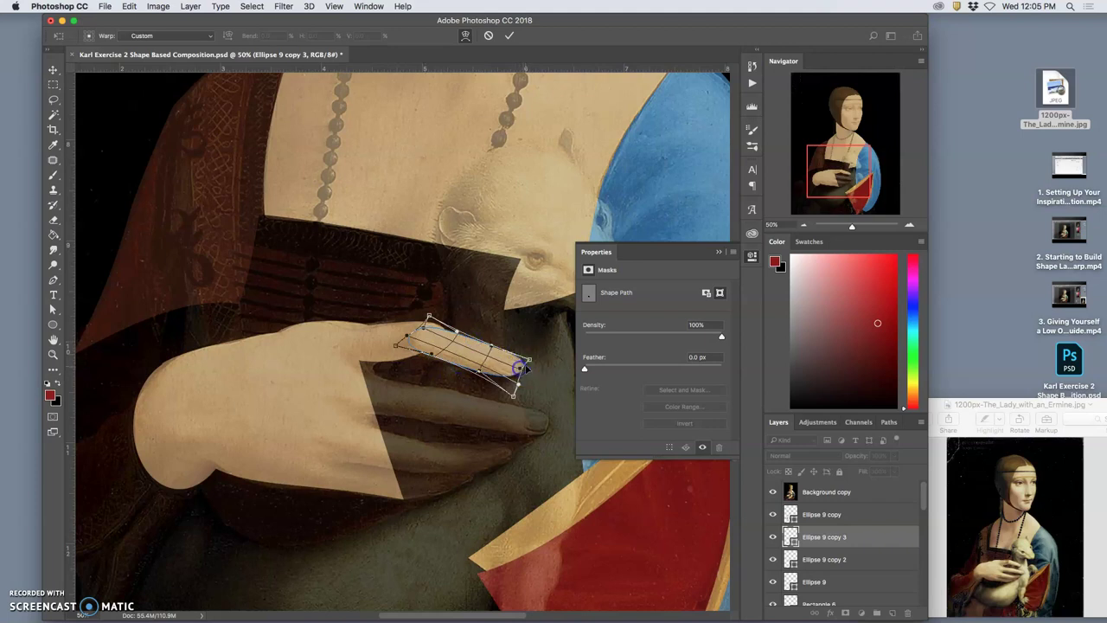
{"action": "mouse_move", "coordinate": [530, 365]}
{"action": "left_mouse_down"}
{"action": "mouse_move", "coordinate": [552, 342]}
{"action": "mouse_move", "coordinate": [531, 366]}
{"action": "left_mouse_up"}
{"action": "left_click", "coordinate": [443, 329]}
{"action": "left_click_drag", "start_coordinate": [435, 326], "coordinate": [437, 323]}
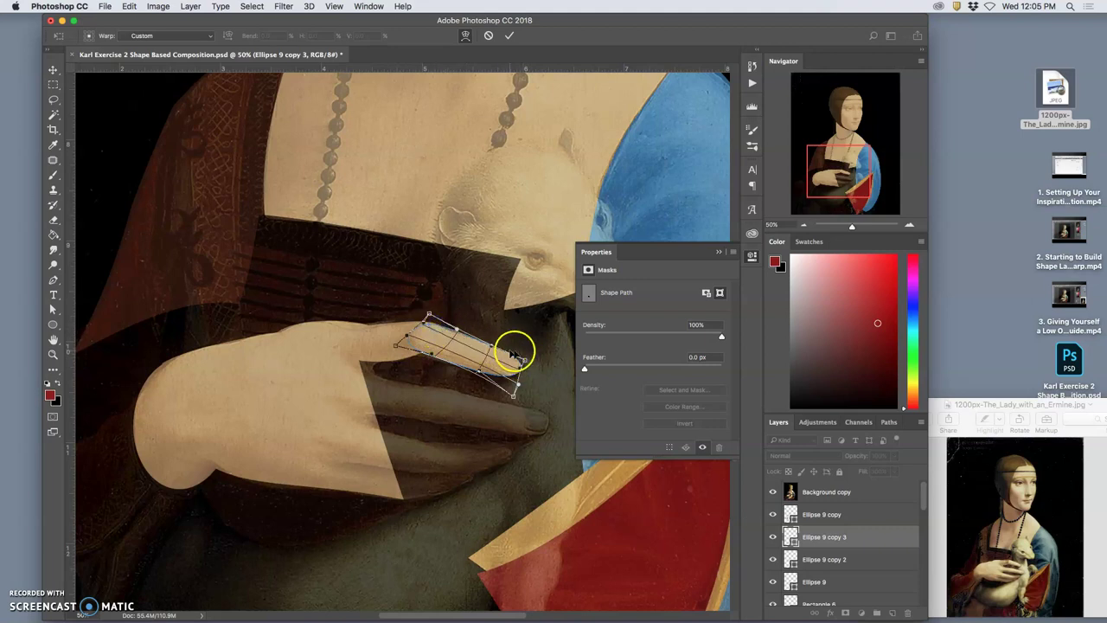
{"action": "key", "text": "Return"}
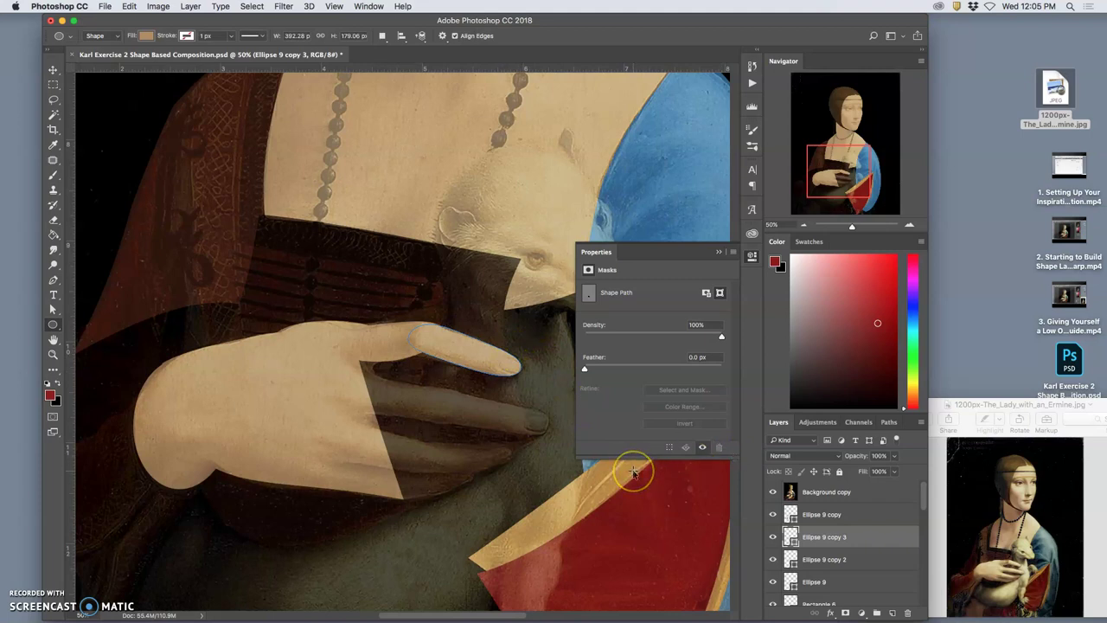
Step: Move a copy of the finger ellipse onto the lower finger and rotate it to the finger's angle
{"action": "key", "text": "ctrl+t"}
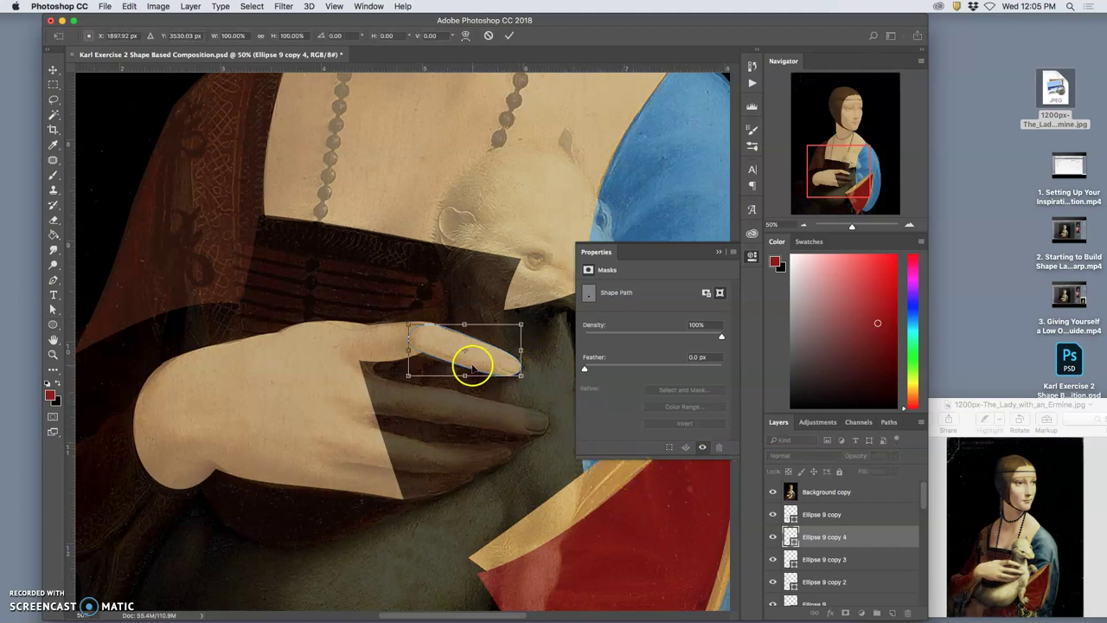
{"action": "left_click_drag", "start_coordinate": [470, 366], "coordinate": [502, 421]}
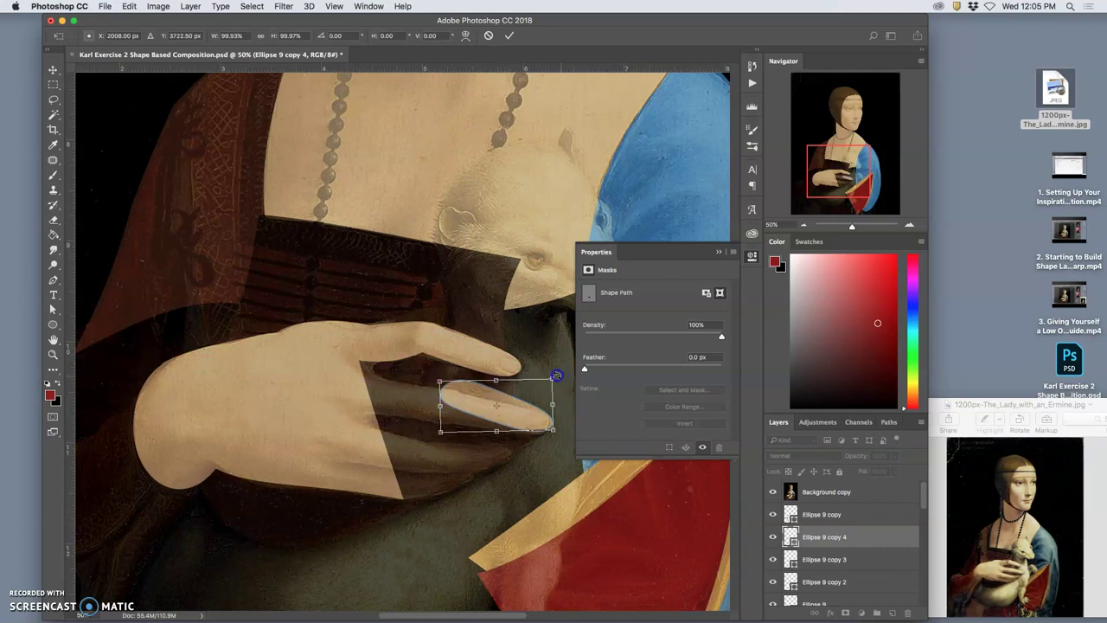
{"action": "left_click_drag", "start_coordinate": [558, 372], "coordinate": [549, 374]}
{"action": "left_click_drag", "start_coordinate": [512, 408], "coordinate": [511, 414]}
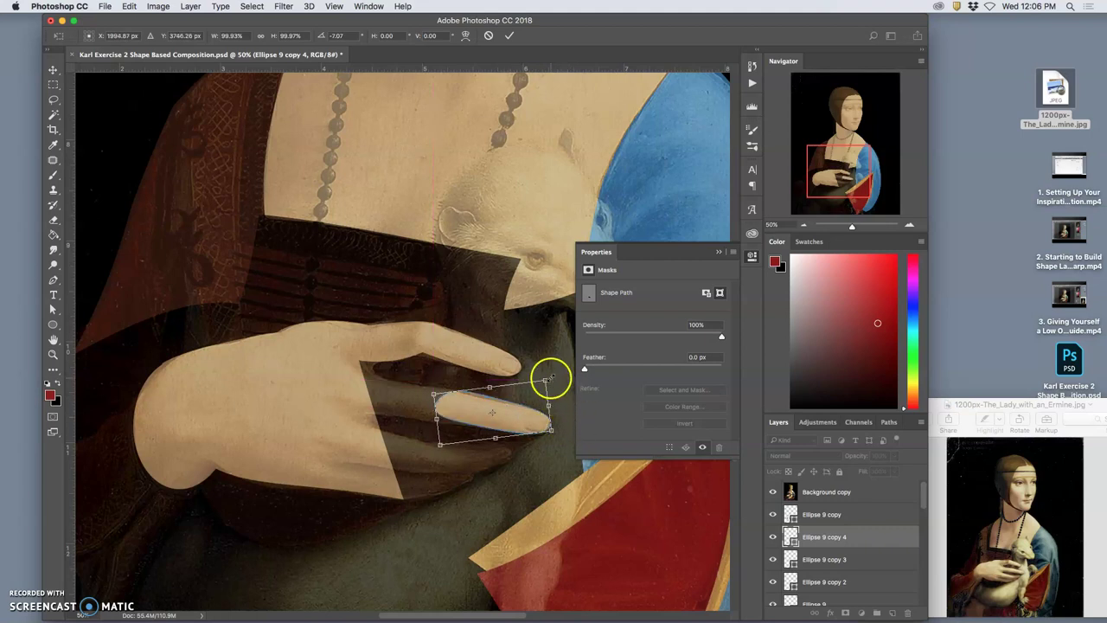
{"action": "left_click_drag", "start_coordinate": [552, 377], "coordinate": [575, 363]}
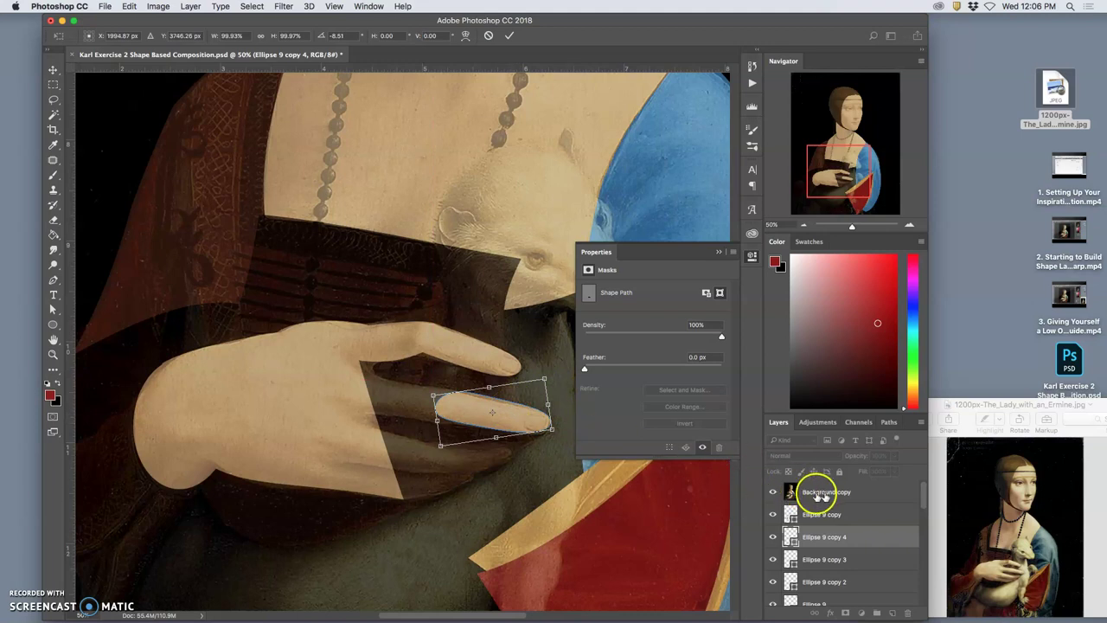
{"action": "left_click_drag", "start_coordinate": [514, 418], "coordinate": [515, 419]}
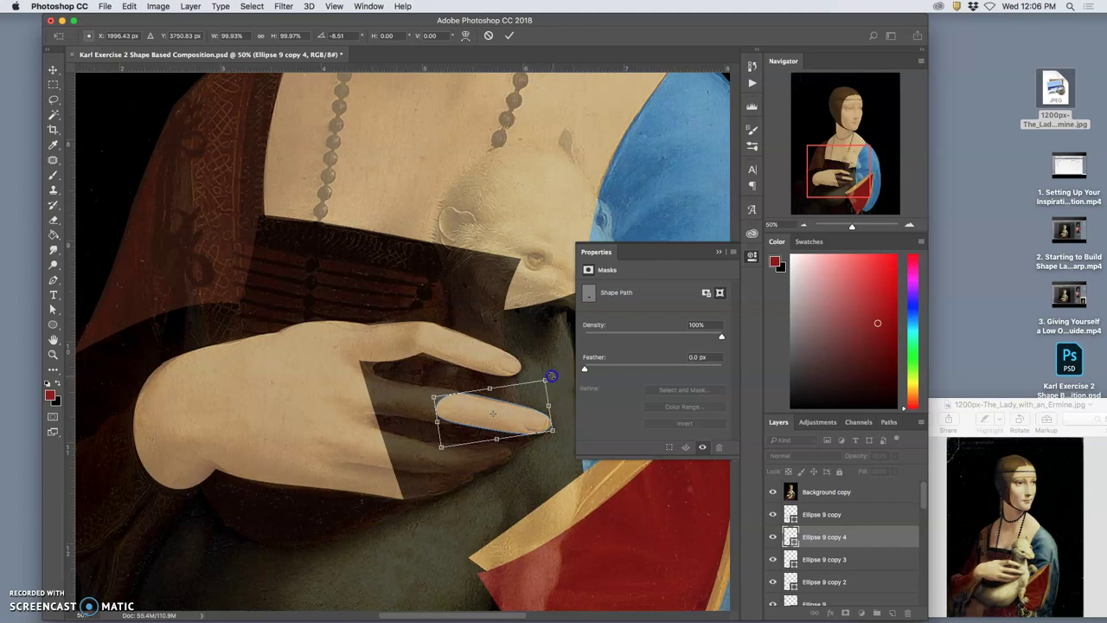
{"action": "left_click_drag", "start_coordinate": [551, 377], "coordinate": [551, 376]}
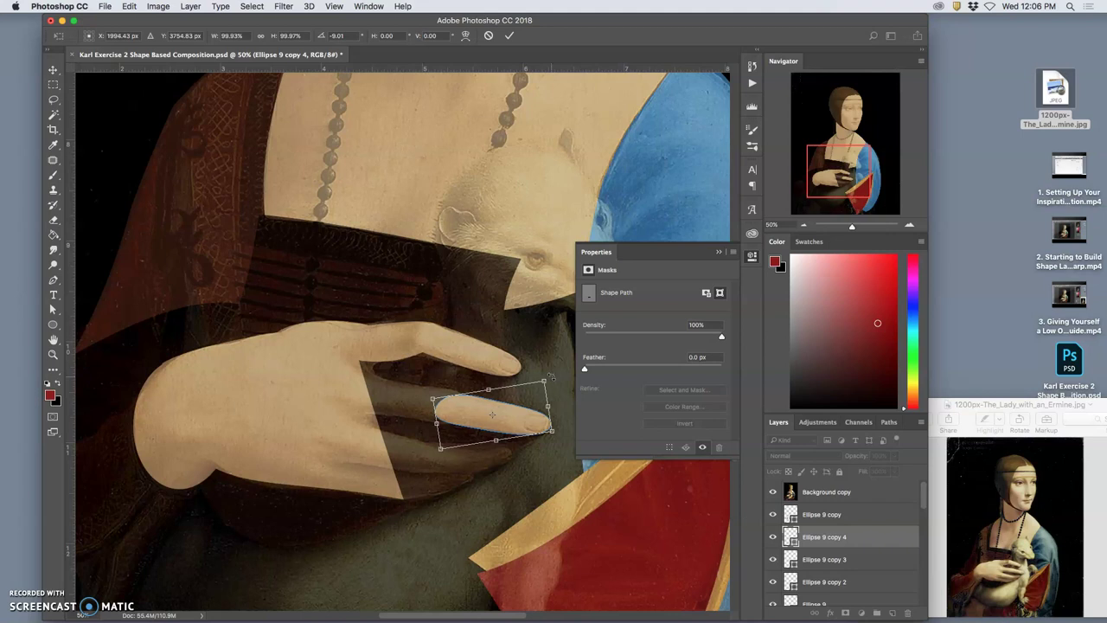
{"action": "key", "text": "Return"}
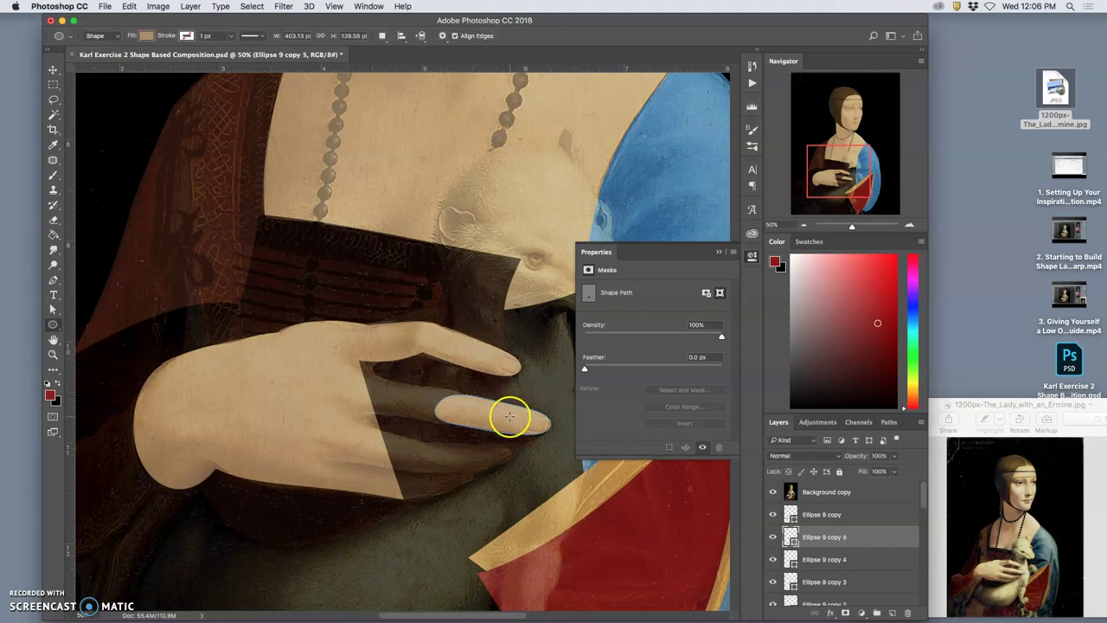
Step: Duplicate it onto the next finger, shrink it onto the lowest finger and warp its tip upward
{"action": "key", "text": "ctrl+alt+t"}
{"action": "left_click_drag", "start_coordinate": [502, 420], "coordinate": [498, 458]}
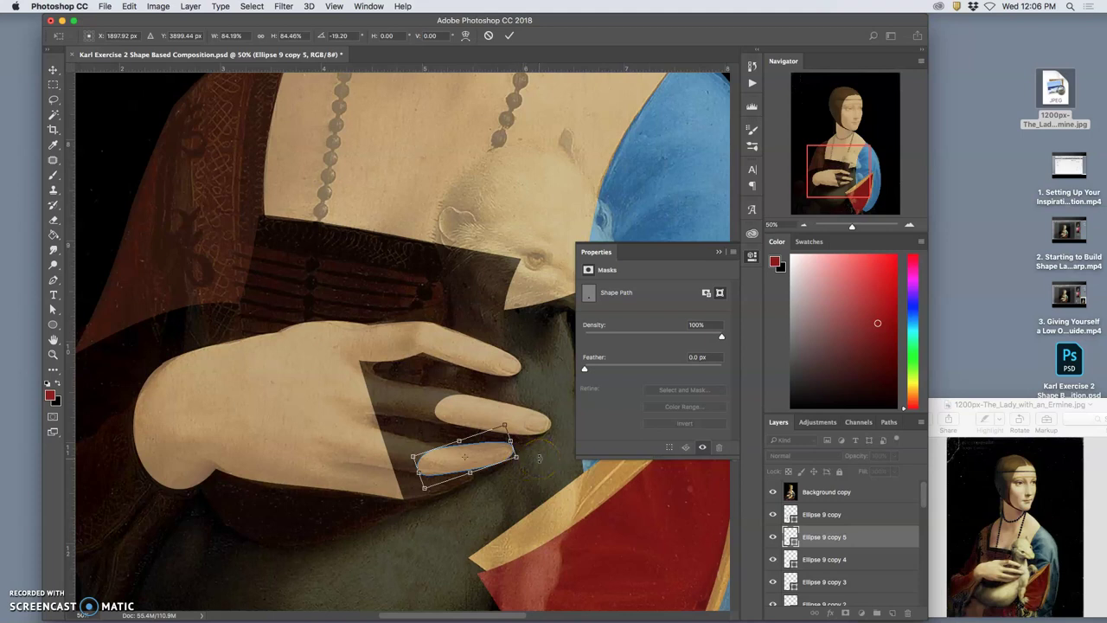
{"action": "key", "text": "Return"}
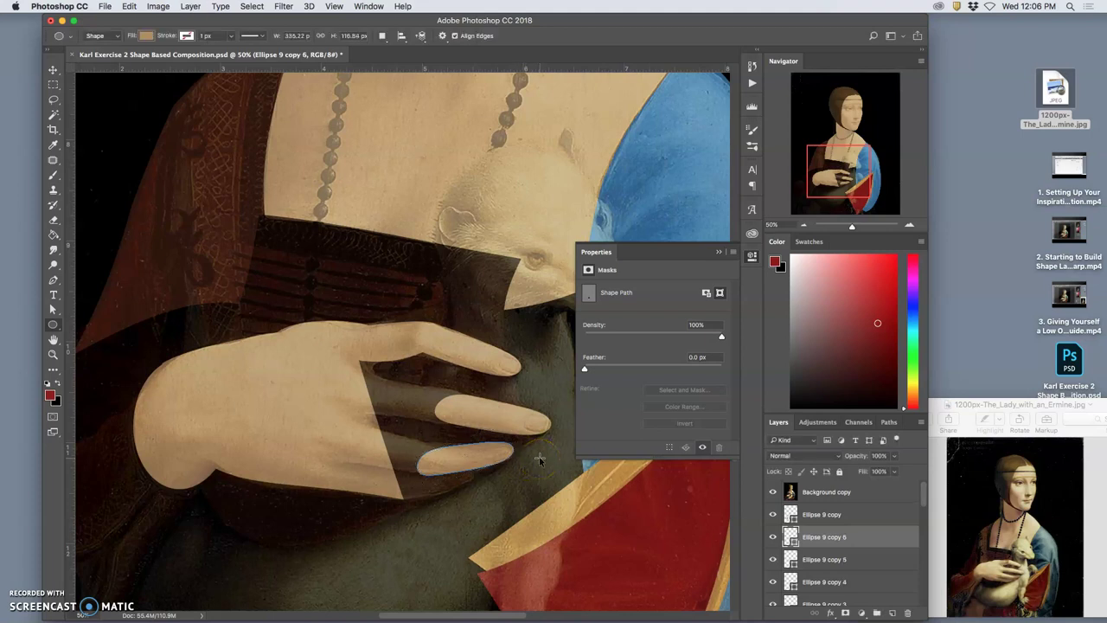
{"action": "key", "text": "super+t"}
{"action": "left_click", "coordinate": [525, 459]}
{"action": "left_click_drag", "start_coordinate": [514, 445], "coordinate": [472, 472]}
{"action": "left_click", "coordinate": [465, 487]}
{"action": "right_click", "coordinate": [466, 487]}
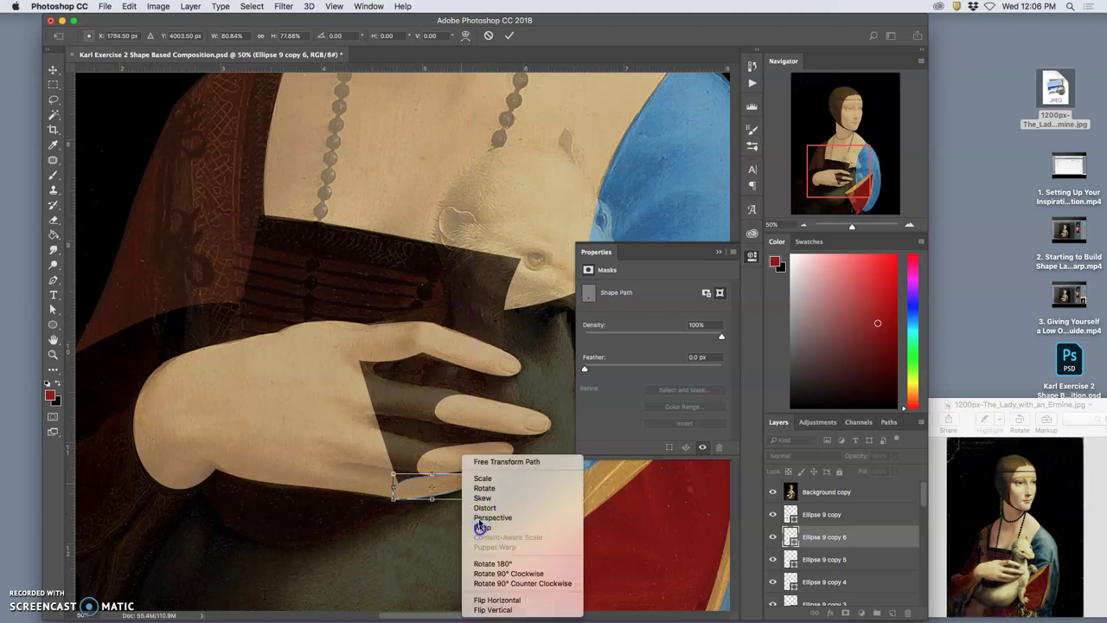
{"action": "left_click", "coordinate": [489, 525]}
{"action": "left_click_drag", "start_coordinate": [468, 475], "coordinate": [479, 468]}
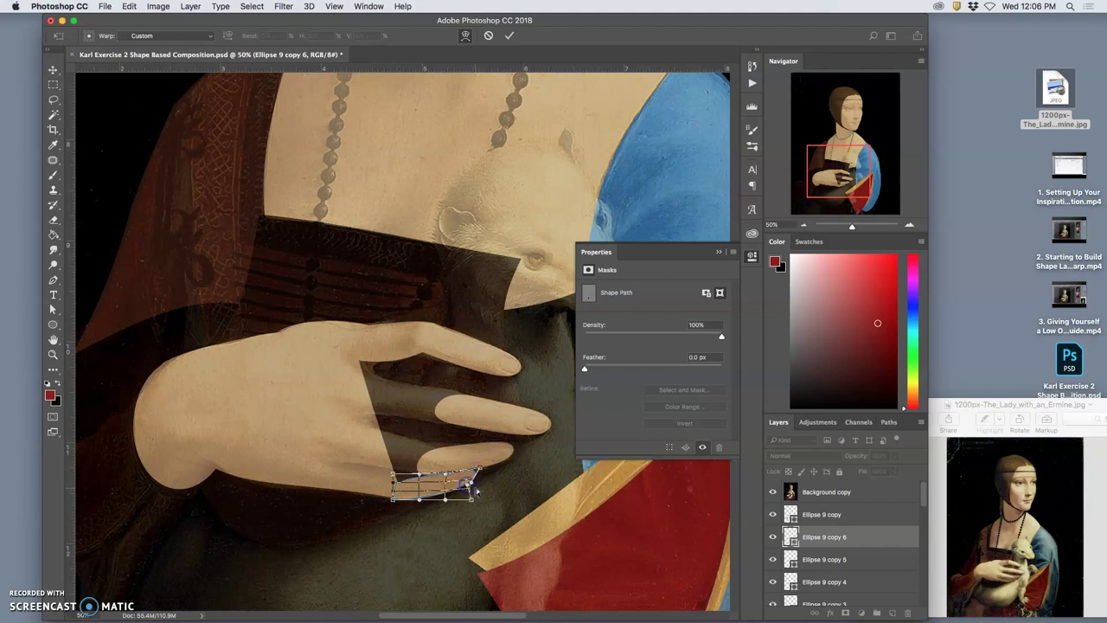
{"action": "key", "text": "Return"}
Step: Create a 286 × 104 px ellipse, undoing an accidental move of the reference image
{"action": "key", "text": "u"}
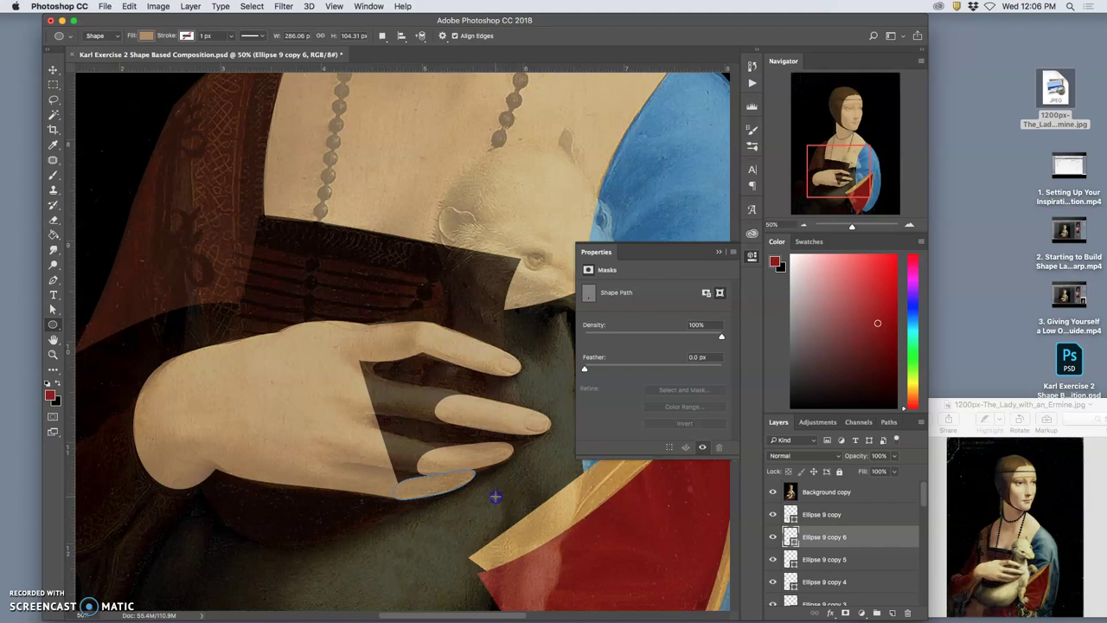
{"action": "left_click", "coordinate": [537, 453]}
{"action": "left_click", "coordinate": [588, 324]}
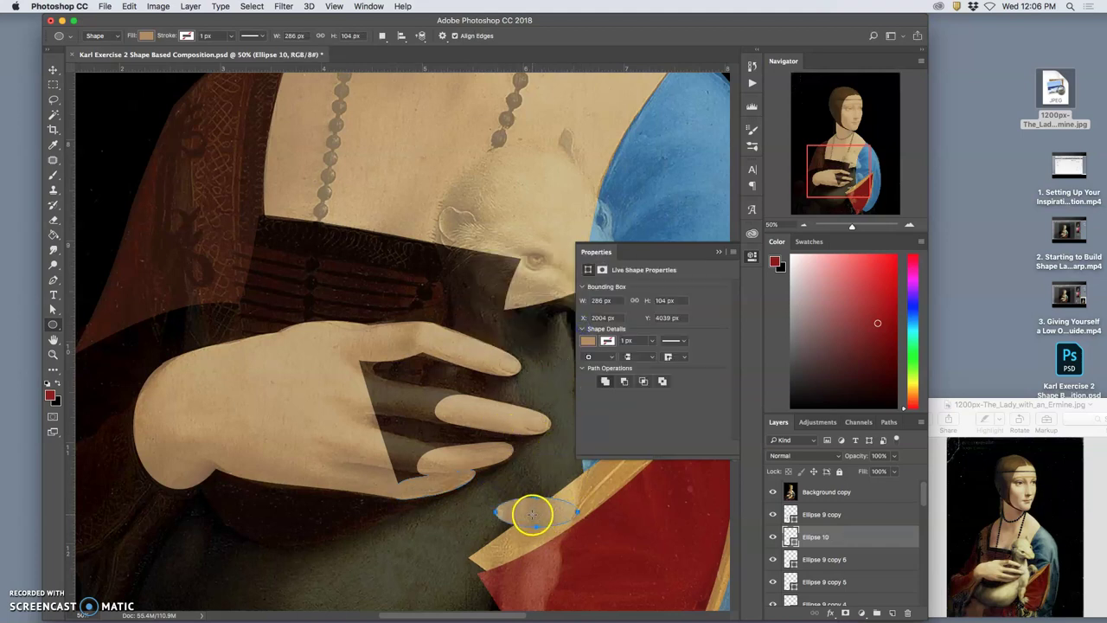
{"action": "left_click", "coordinate": [52, 69]}
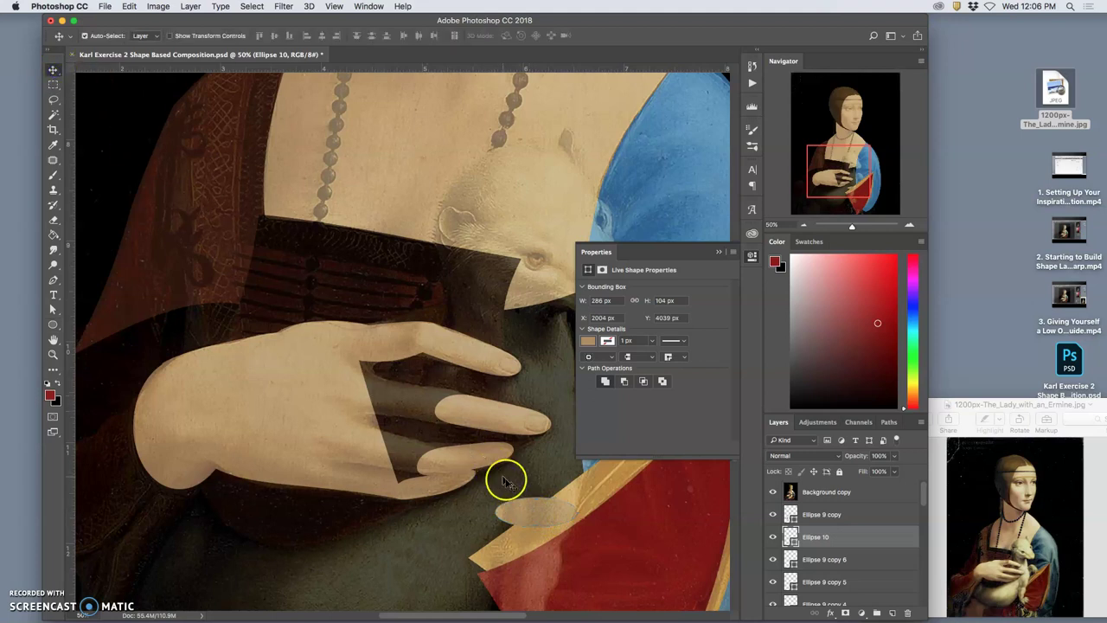
{"action": "left_click_drag", "start_coordinate": [509, 486], "coordinate": [484, 487]}
{"action": "key", "text": "cmd+z"}
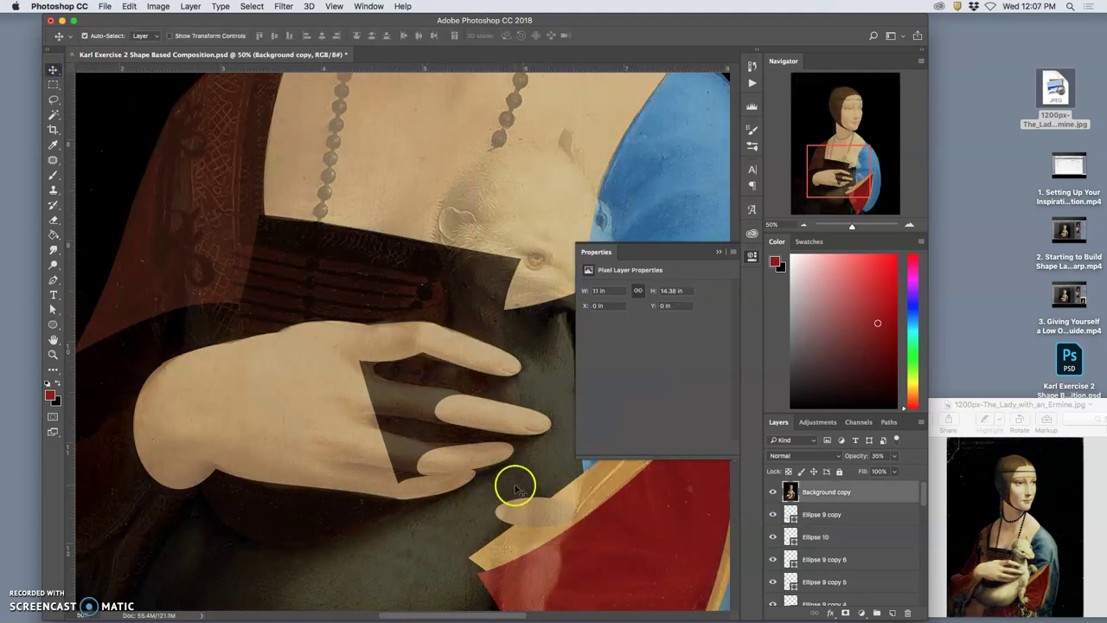
Step: Stack Ellipse 10 above Ellipse 9 copy and move it over the back of the hand
{"action": "left_click", "coordinate": [822, 514]}
{"action": "left_click", "coordinate": [774, 515]}
{"action": "left_click", "coordinate": [774, 515]}
{"action": "left_click", "coordinate": [806, 538]}
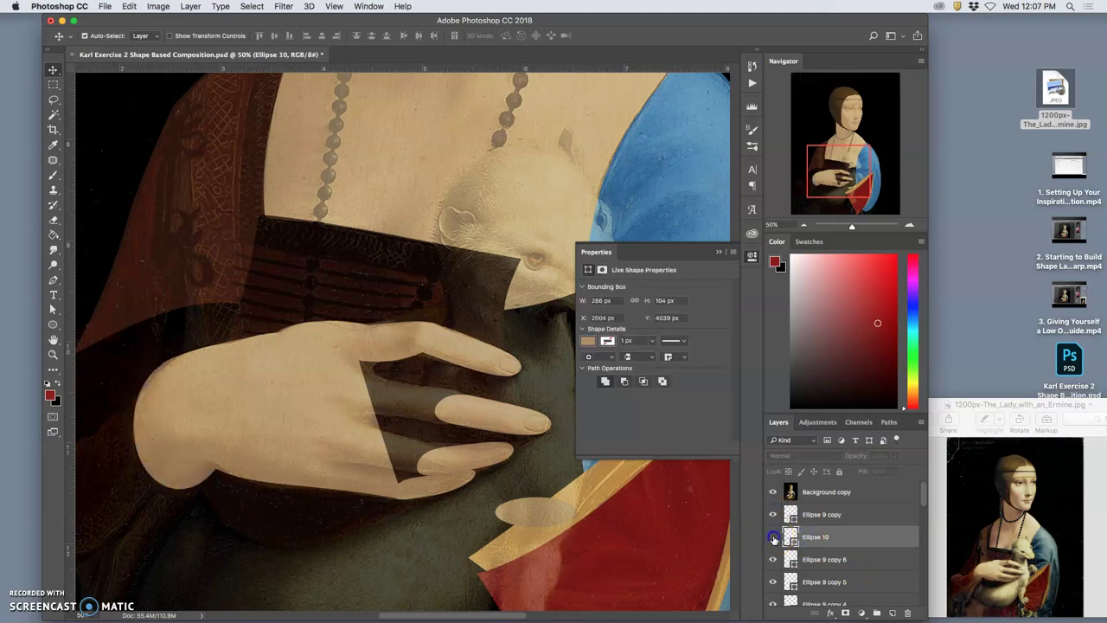
{"action": "left_click", "coordinate": [773, 537]}
{"action": "left_click", "coordinate": [773, 537]}
{"action": "left_click_drag", "start_coordinate": [815, 516], "coordinate": [814, 513]}
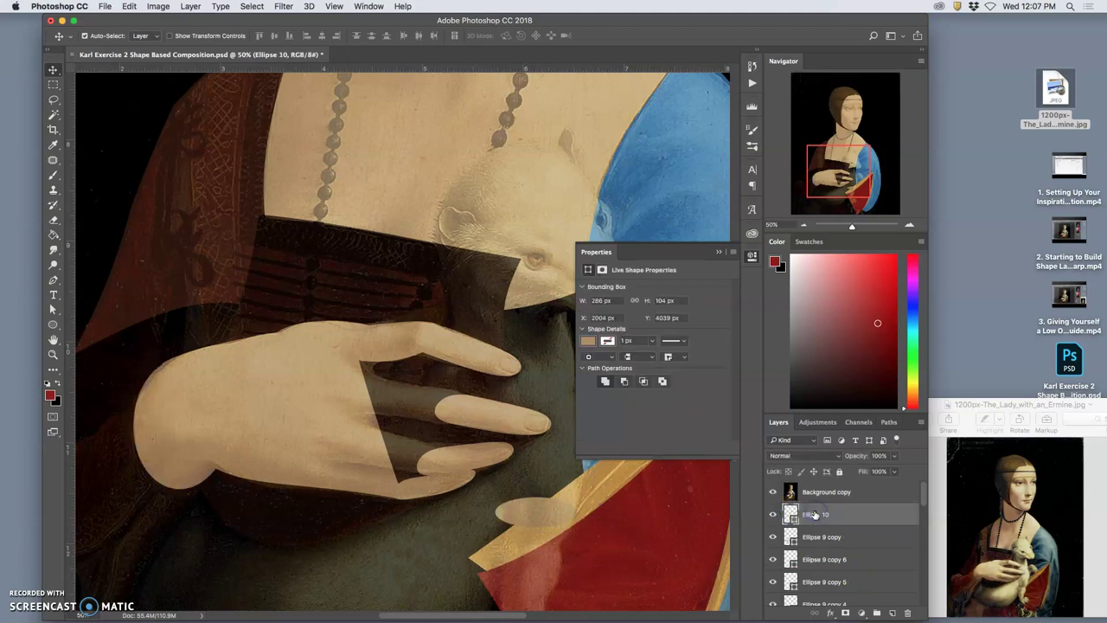
{"action": "key", "text": "super+t"}
{"action": "left_click_drag", "start_coordinate": [524, 510], "coordinate": [474, 388]}
Step: Enlarge Ellipse 10 to about 150% and warp its corners to fit over the hand
{"action": "left_click_drag", "start_coordinate": [408, 413], "coordinate": [470, 396]}
{"action": "right_click", "coordinate": [422, 410]}
{"action": "left_click", "coordinate": [443, 480]}
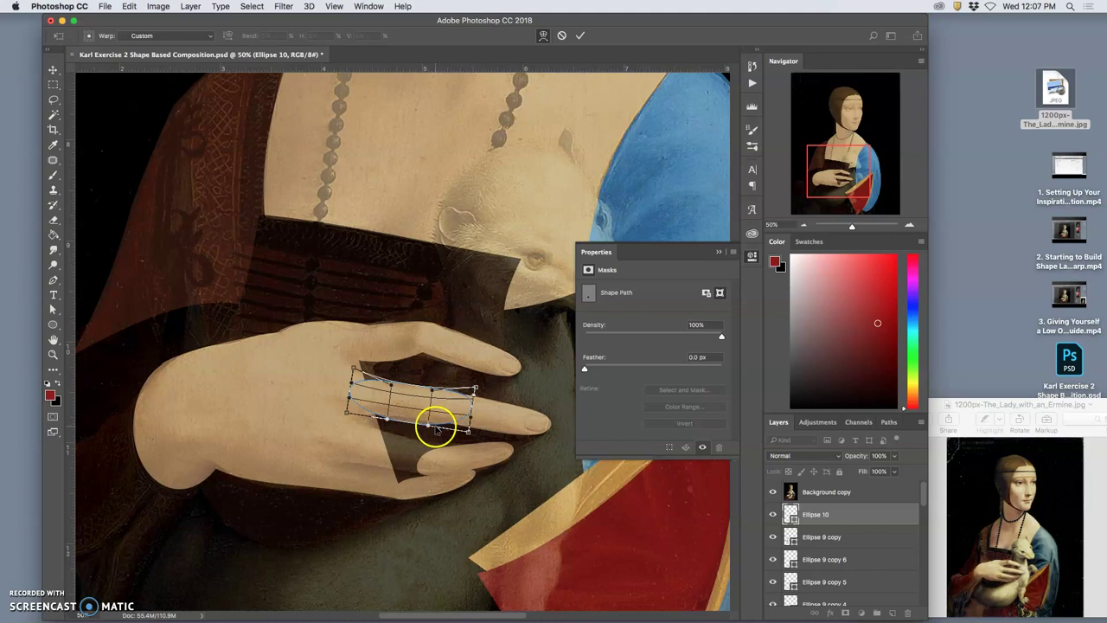
{"action": "left_click_drag", "start_coordinate": [409, 420], "coordinate": [409, 420]}
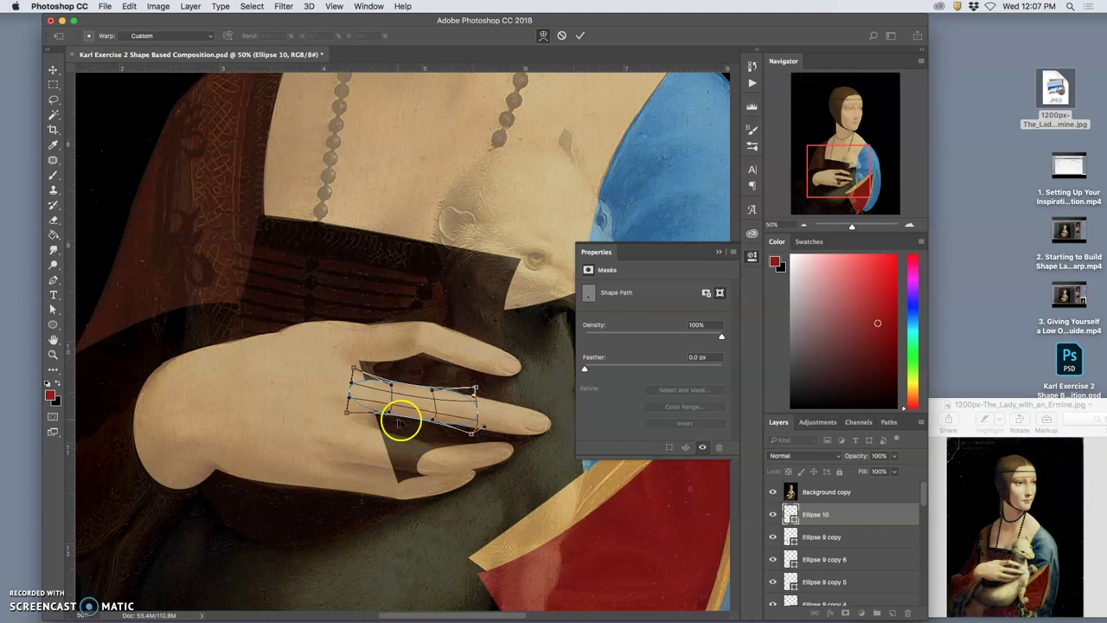
{"action": "mouse_move", "coordinate": [348, 412]}
{"action": "left_mouse_down"}
{"action": "mouse_move", "coordinate": [353, 454]}
{"action": "mouse_move", "coordinate": [347, 429]}
{"action": "left_mouse_up"}
{"action": "left_click_drag", "start_coordinate": [353, 367], "coordinate": [354, 365]}
{"action": "key", "text": "Return"}
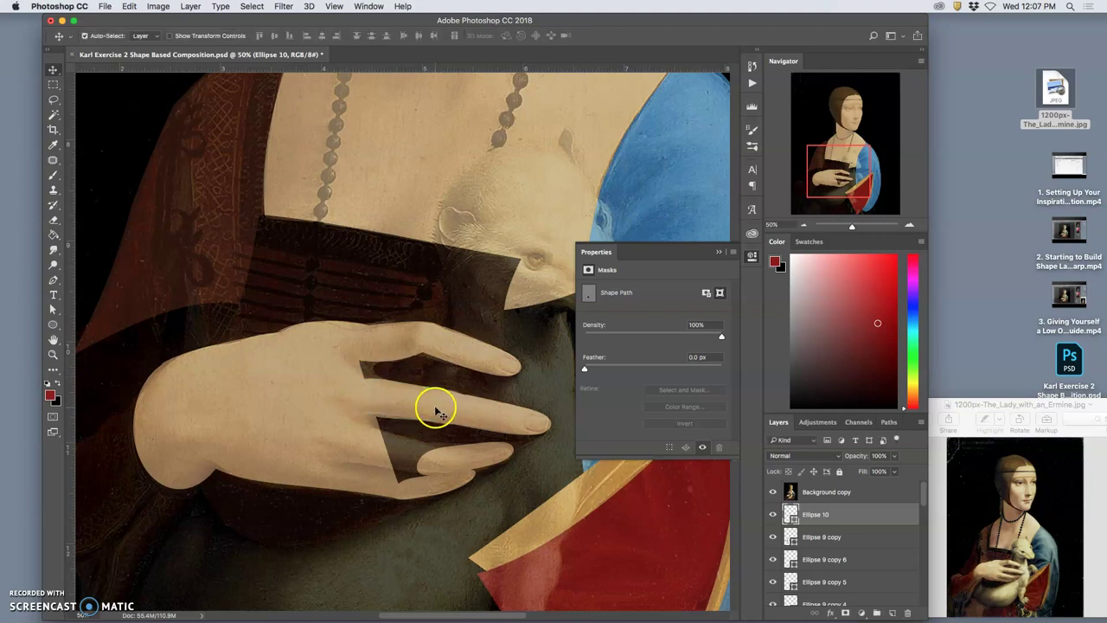
Step: Duplicate the shape, move it onto the lower finger, narrow it and warp its top edge
{"action": "key", "text": "super+j"}
{"action": "key", "text": "super+t"}
{"action": "left_click_drag", "start_coordinate": [395, 395], "coordinate": [384, 456]}
{"action": "mouse_move", "coordinate": [469, 430]}
{"action": "left_mouse_down"}
{"action": "mouse_move", "coordinate": [446, 435]}
{"action": "mouse_move", "coordinate": [456, 433]}
{"action": "left_mouse_up"}
{"action": "right_click", "coordinate": [456, 430]}
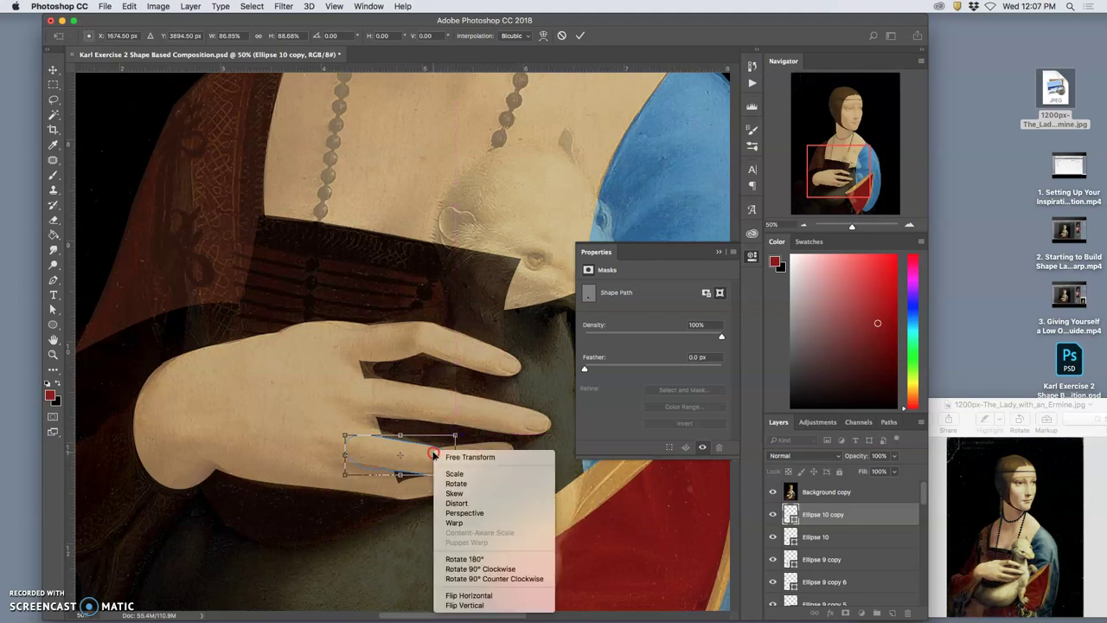
{"action": "left_click", "coordinate": [454, 519]}
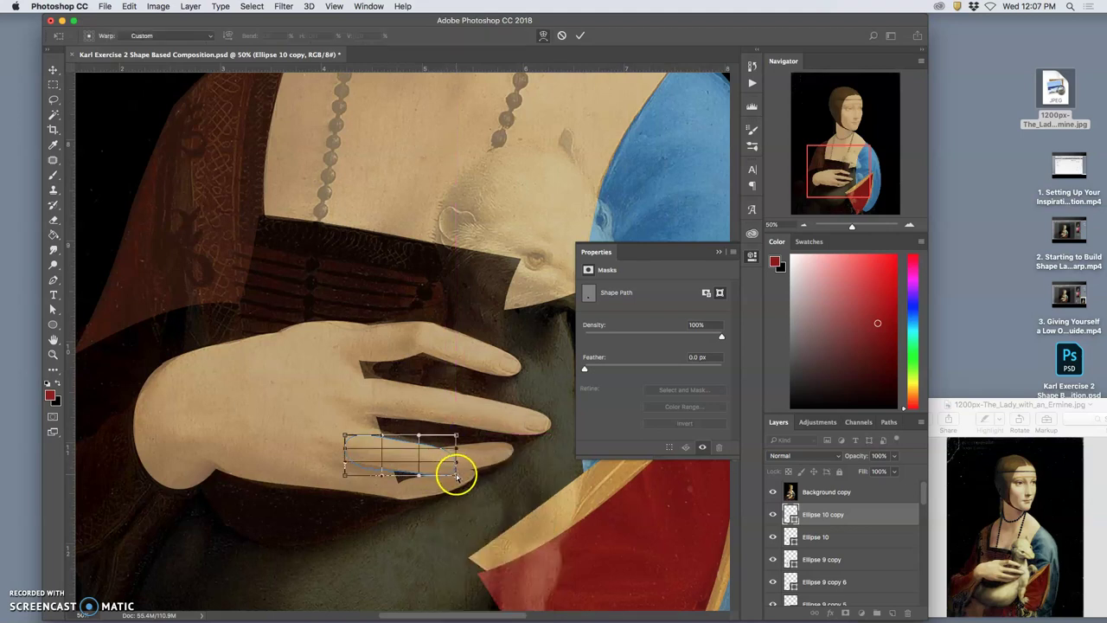
{"action": "left_click_drag", "start_coordinate": [368, 437], "coordinate": [371, 426]}
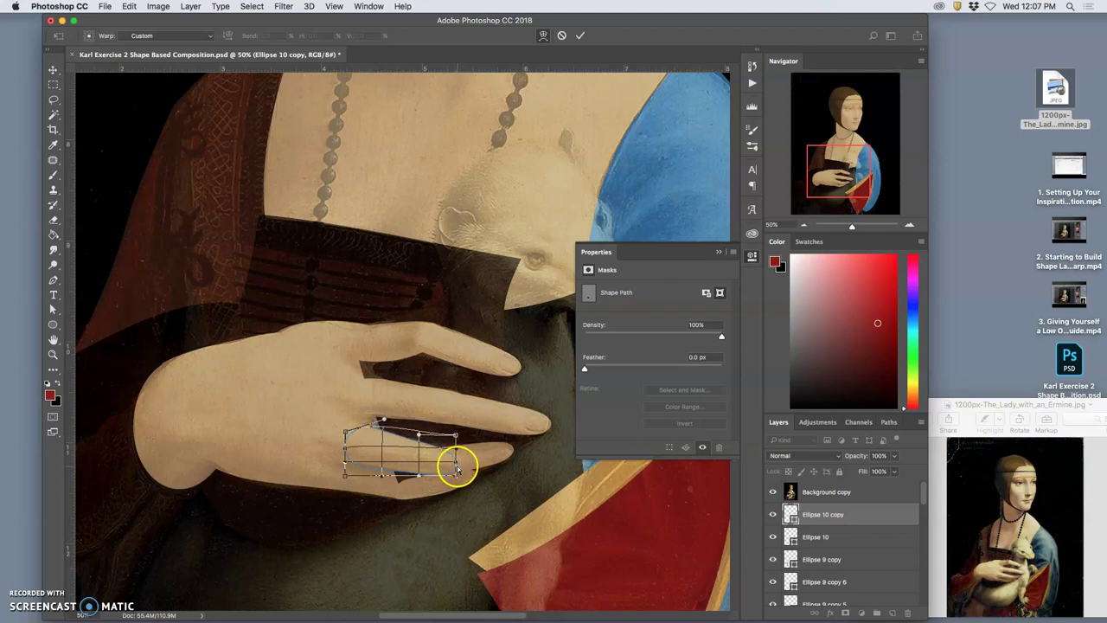
{"action": "key", "text": "Return"}
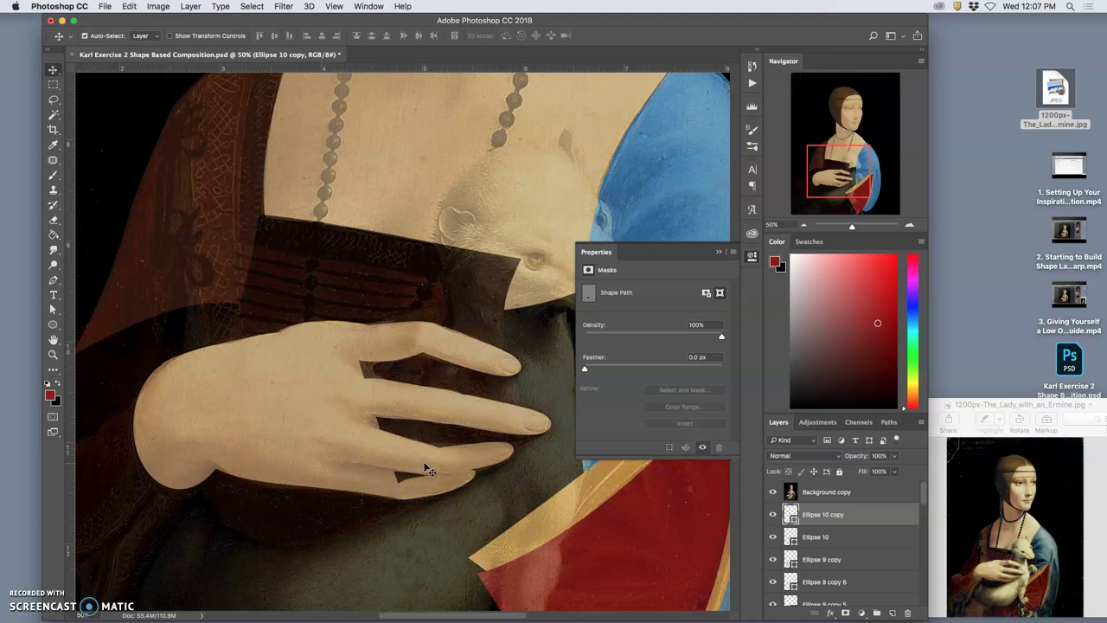
Step: Copy the finger shape and warp it to bend toward the fingertip
{"action": "left_click_drag", "start_coordinate": [424, 468], "coordinate": [337, 362], "text": "alt"}
{"action": "key", "text": "ctrl+t"}
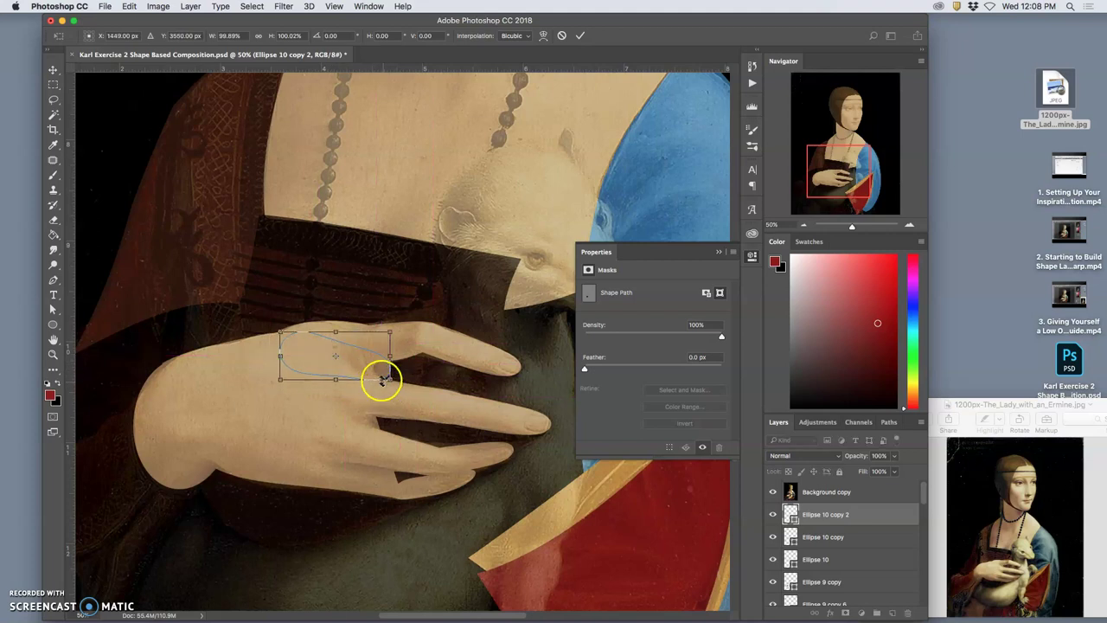
{"action": "right_click", "coordinate": [374, 368]}
{"action": "left_click", "coordinate": [394, 435]}
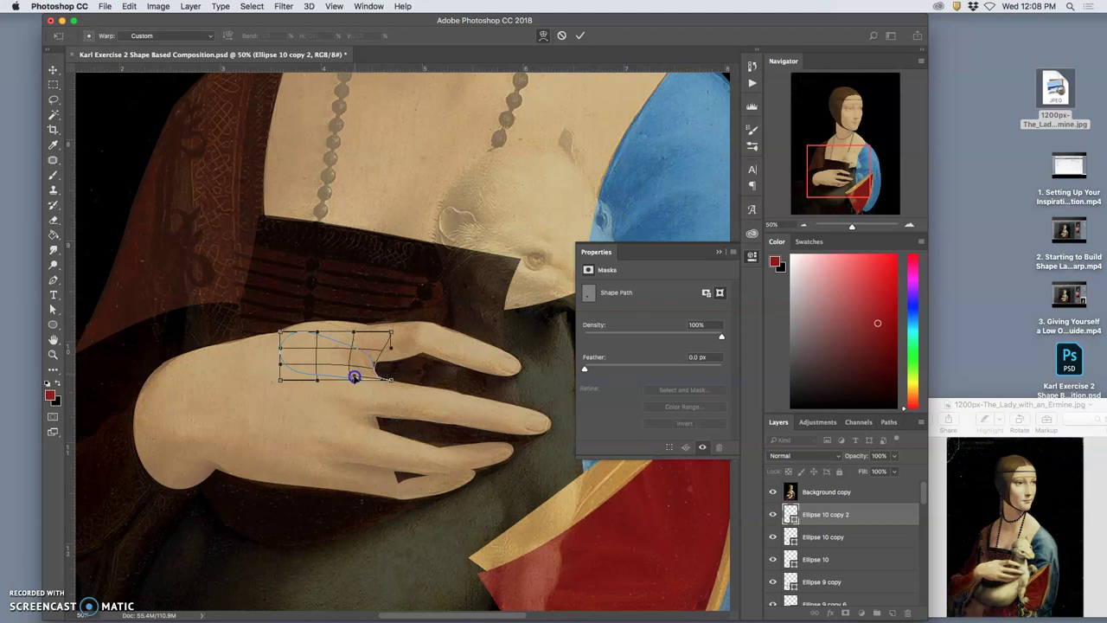
{"action": "left_click_drag", "start_coordinate": [365, 344], "coordinate": [391, 339]}
{"action": "key", "text": "Return"}
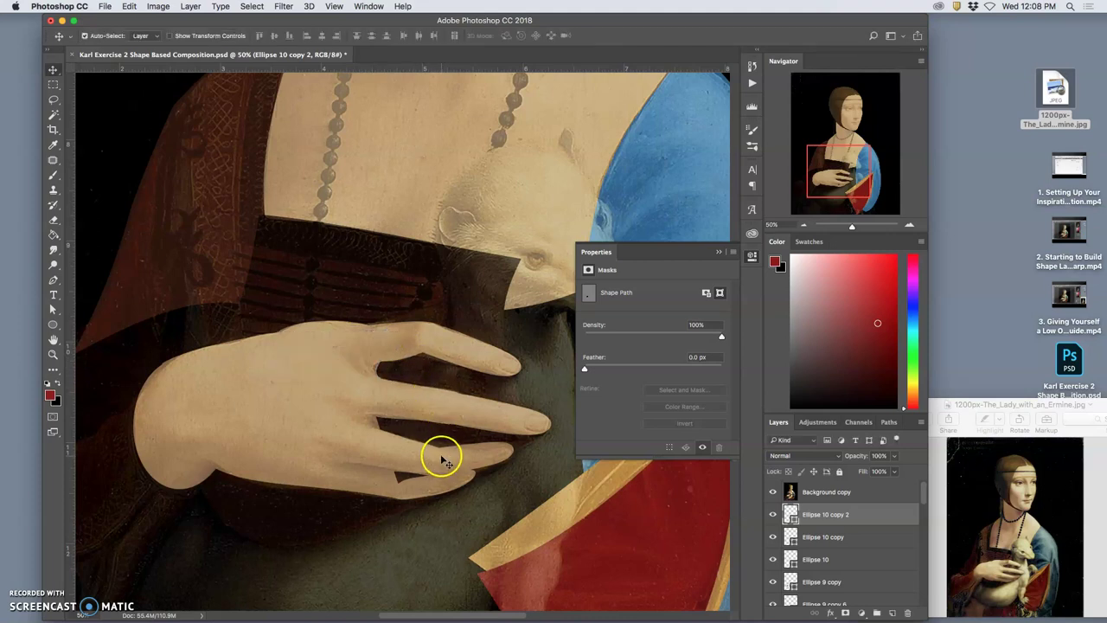
Step: Duplicate it, move the copy down over the fingers and warp it rightward along the finger
{"action": "key", "text": "super+j"}
{"action": "key", "text": "super+t"}
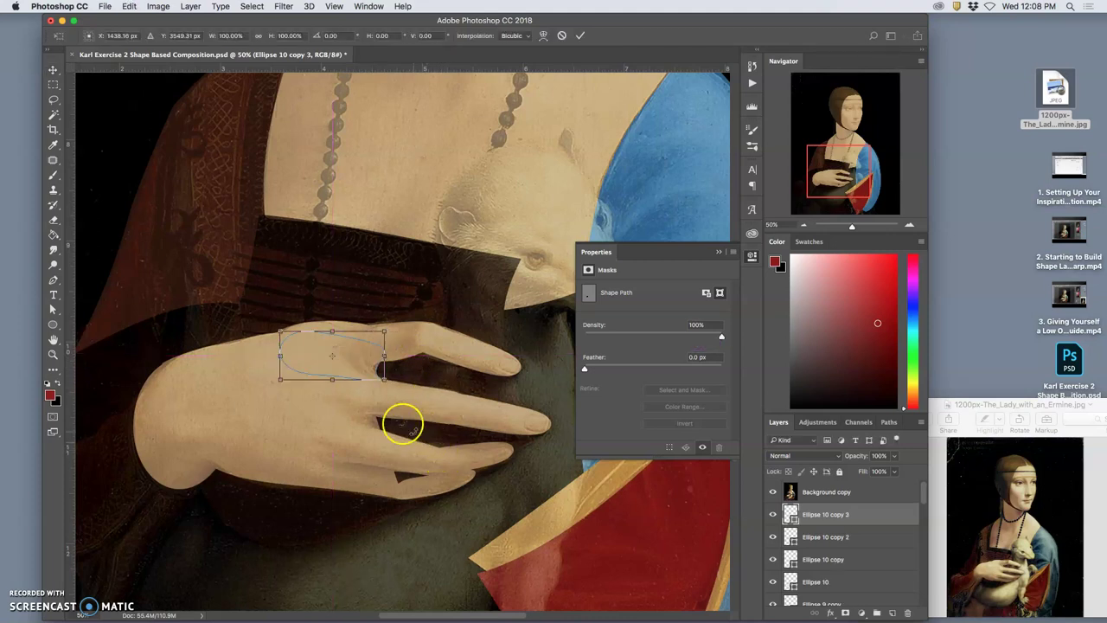
{"action": "left_click_drag", "start_coordinate": [353, 366], "coordinate": [358, 421]}
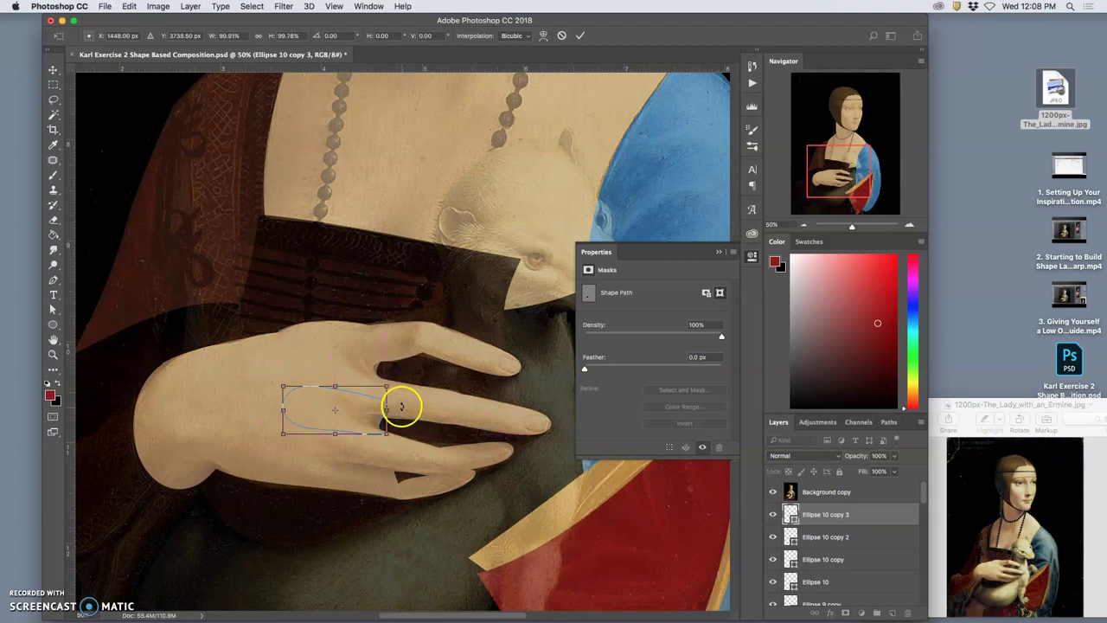
{"action": "right_click", "coordinate": [359, 407]}
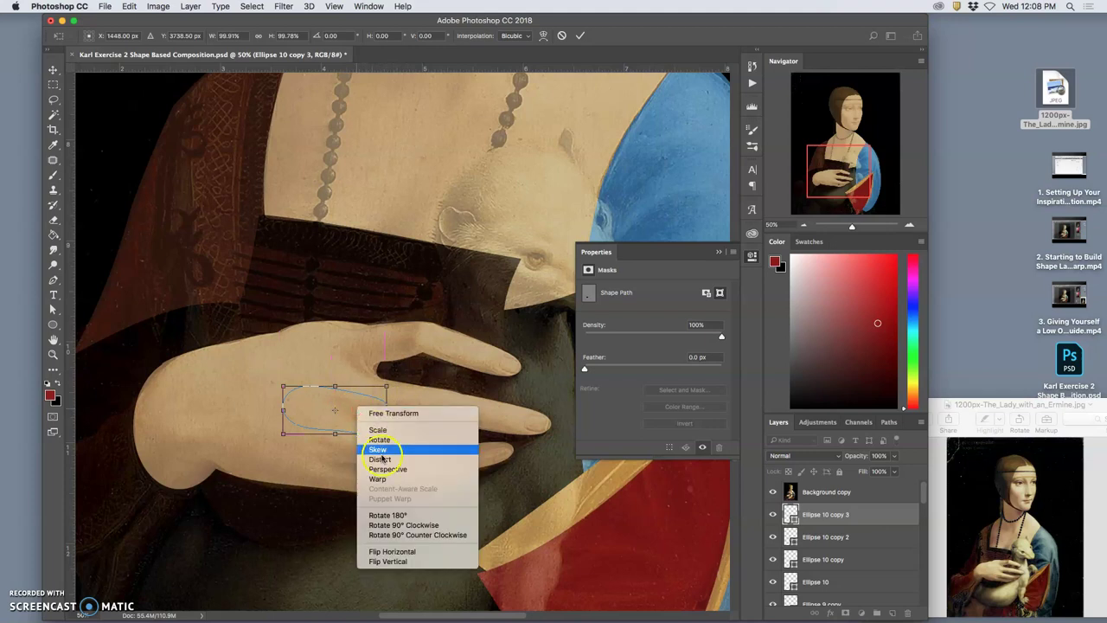
{"action": "left_click", "coordinate": [381, 476]}
{"action": "left_click_drag", "start_coordinate": [386, 405], "coordinate": [415, 417]}
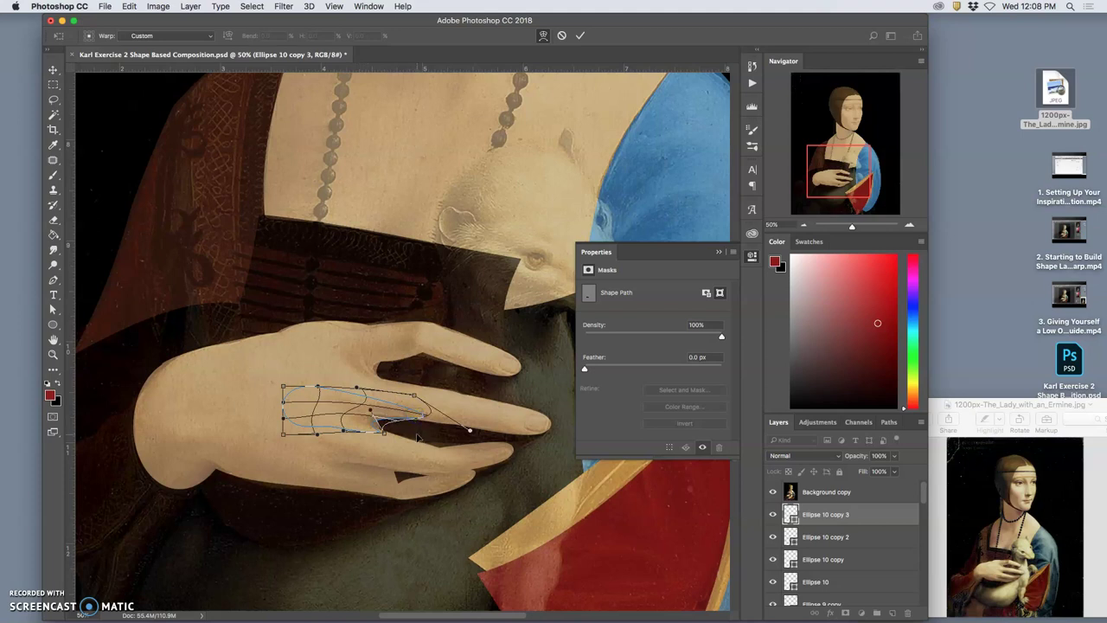
{"action": "key", "text": "Return"}
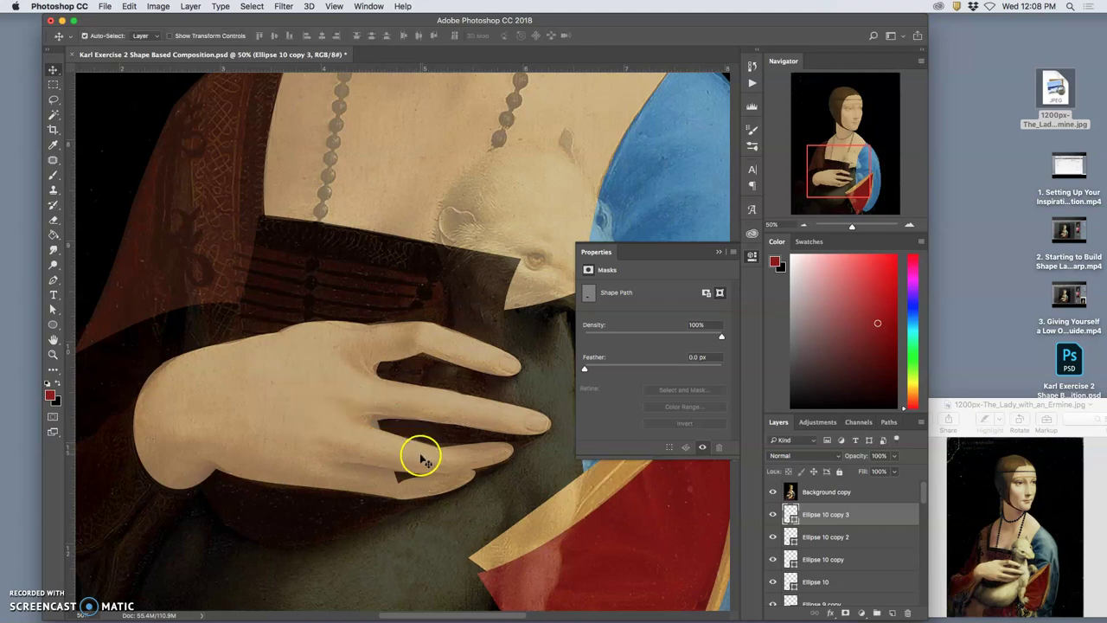
Step: Duplicate the finger shape again, rotating and moving the copy over the fingers
{"action": "left_click_drag", "start_coordinate": [424, 465], "coordinate": [421, 457], "text": "alt"}
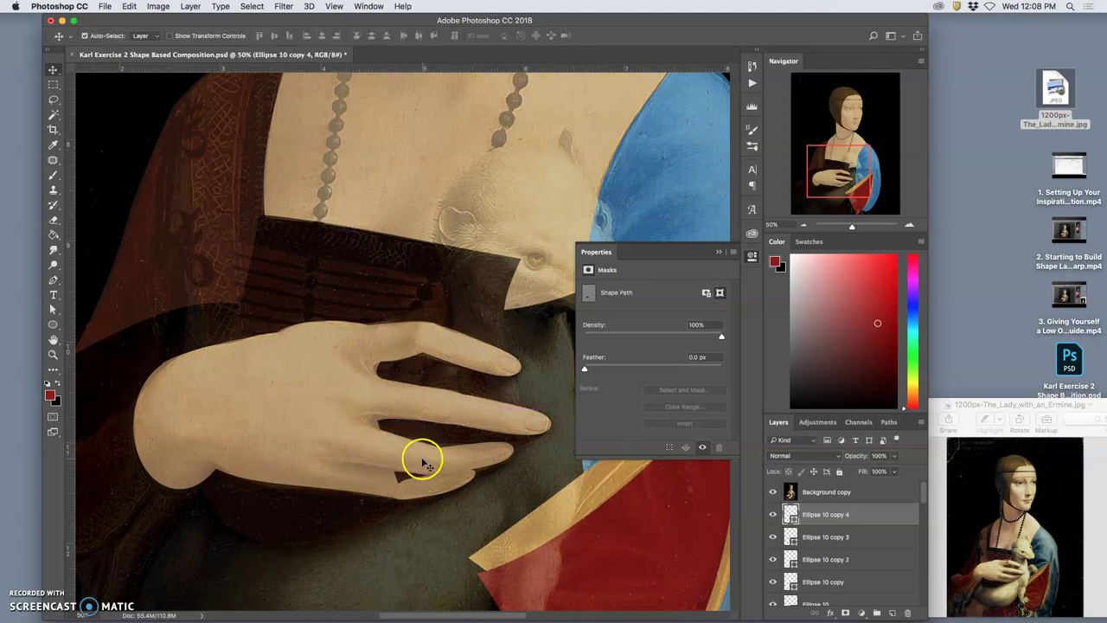
{"action": "key", "text": "ctrl+t"}
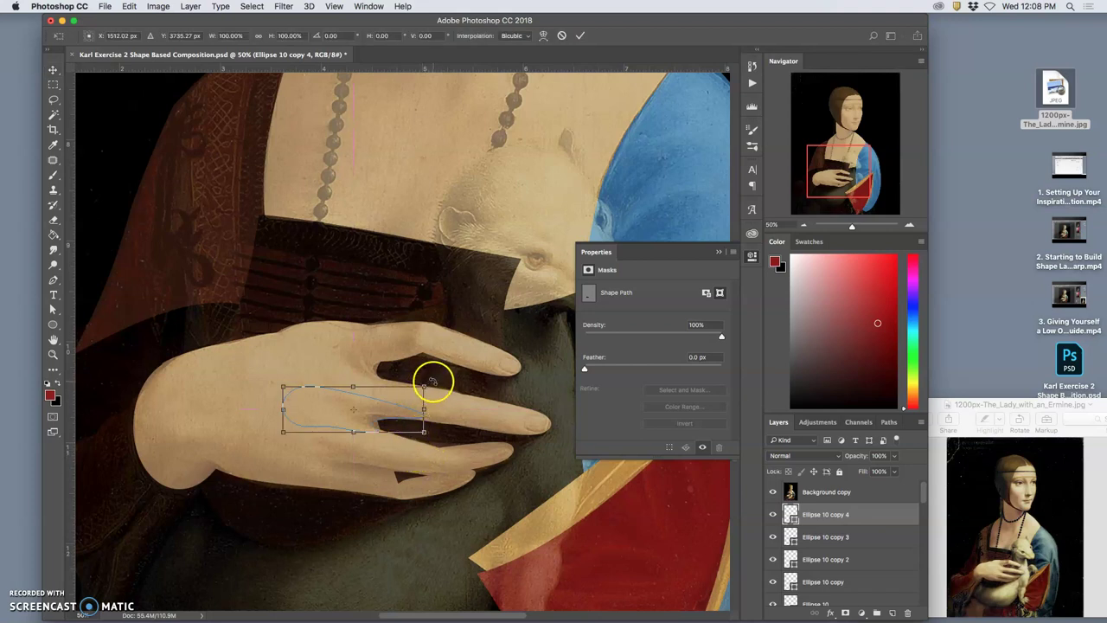
{"action": "left_click_drag", "start_coordinate": [430, 383], "coordinate": [275, 401]}
{"action": "left_click_drag", "start_coordinate": [343, 415], "coordinate": [291, 433]}
Step: Angle the copy nearly horizontal over the lower finger and commit it
{"action": "left_click_drag", "start_coordinate": [367, 455], "coordinate": [430, 489]}
{"action": "key", "text": "Return"}
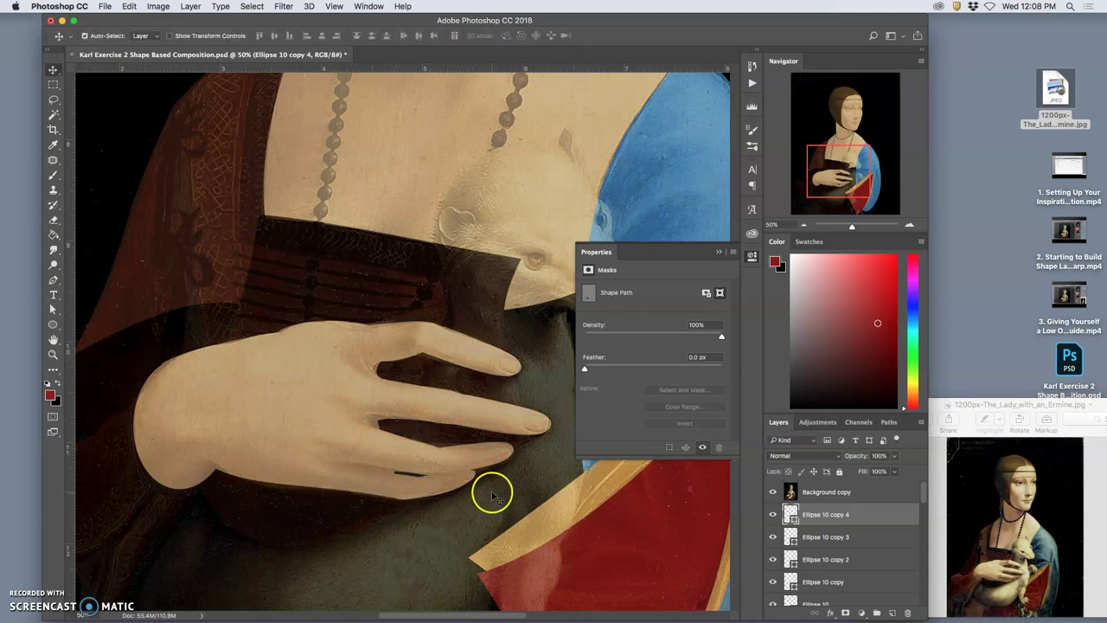
{"action": "key", "text": "super+h"}
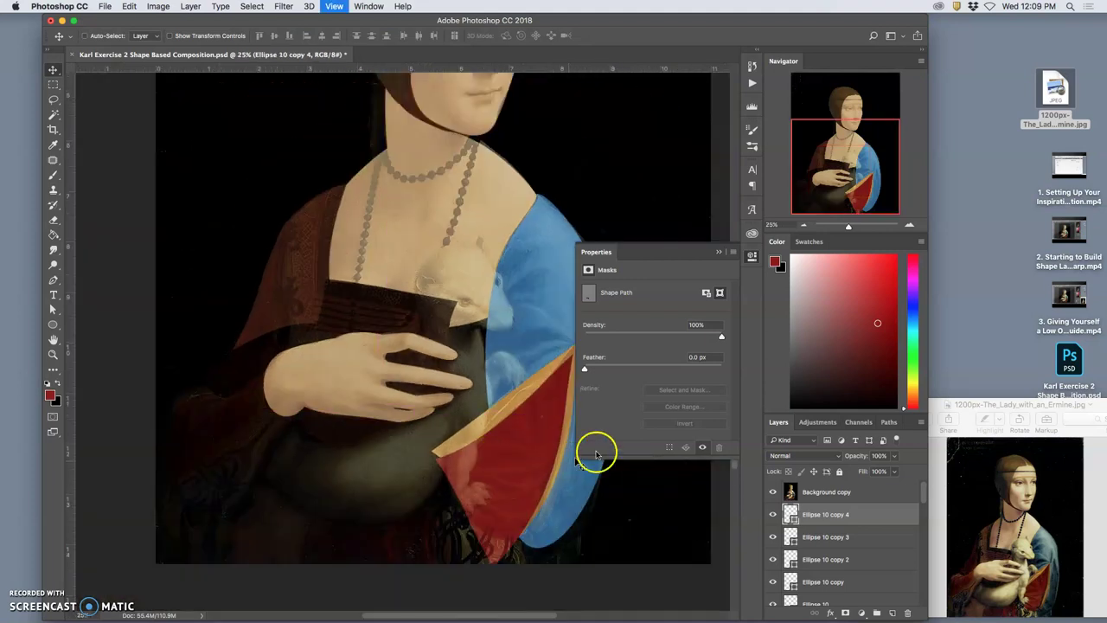
Step: Hide the original painting to review the flat shapes, then show it again
{"action": "left_click", "coordinate": [773, 492]}
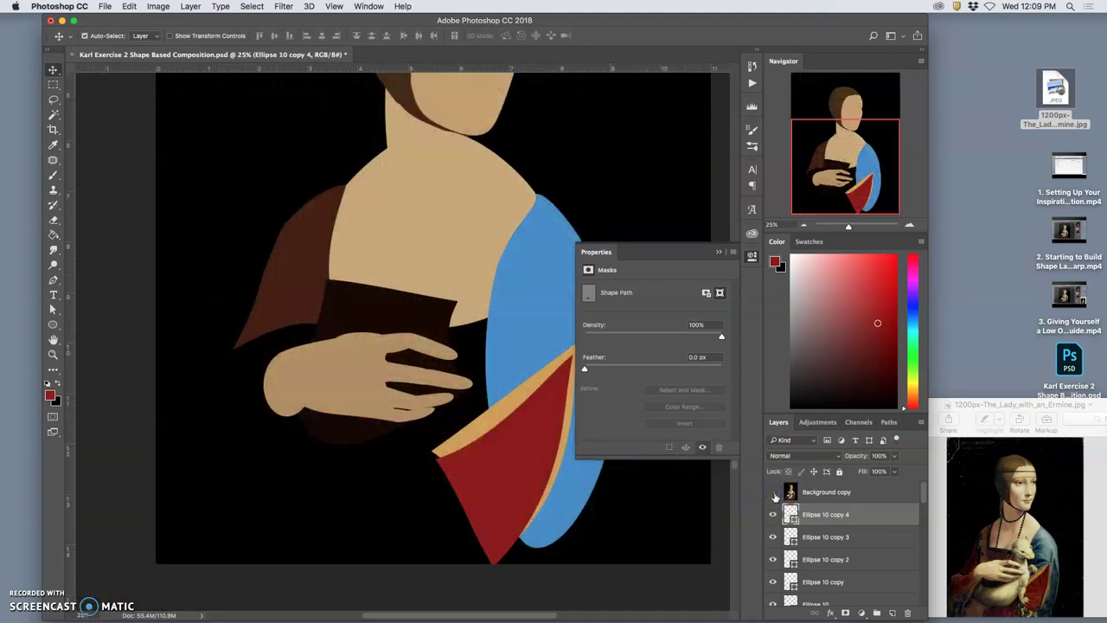
{"action": "key", "text": "super+minus"}
{"action": "key", "text": "super+minus"}
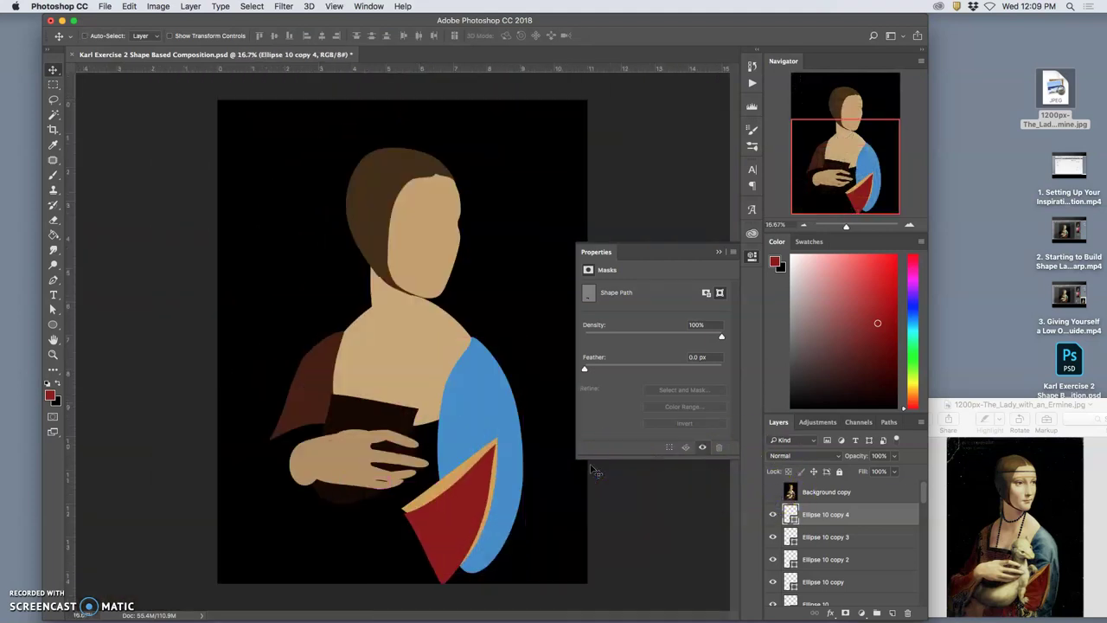
{"action": "key", "text": "super+equal"}
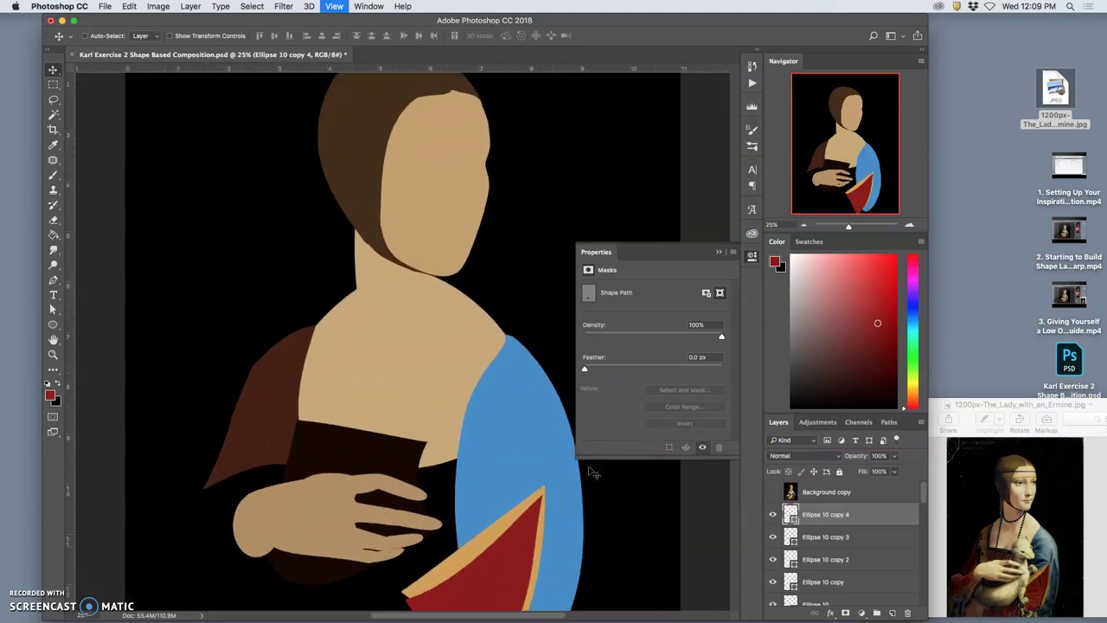
{"action": "scroll", "coordinate": [553, 465], "scroll_direction": "down", "scroll_amount": 5}
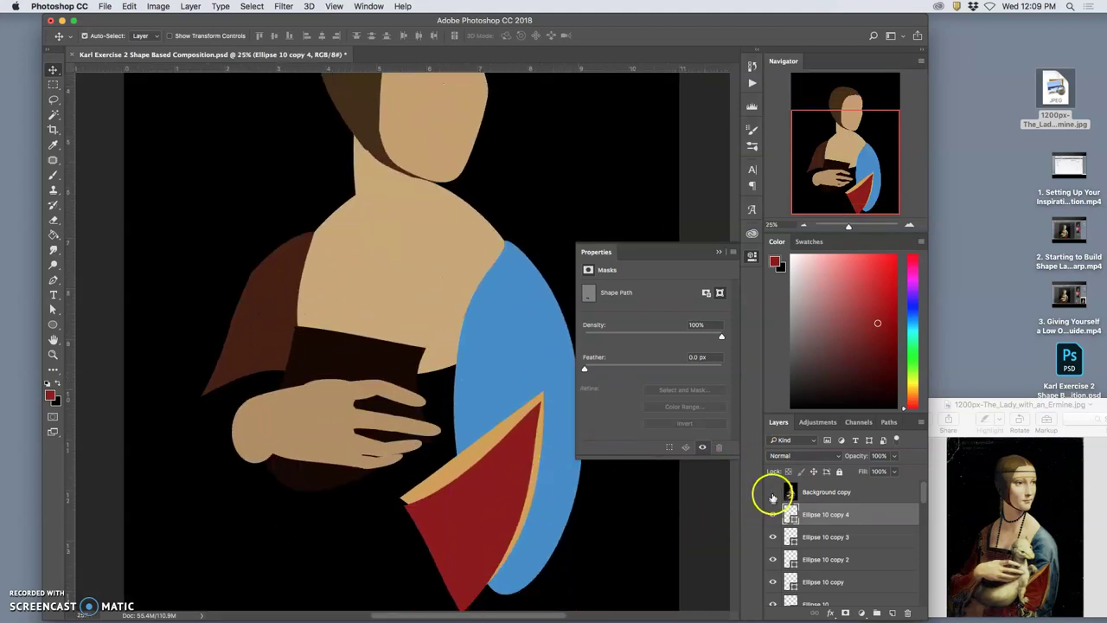
{"action": "left_click", "coordinate": [773, 492]}
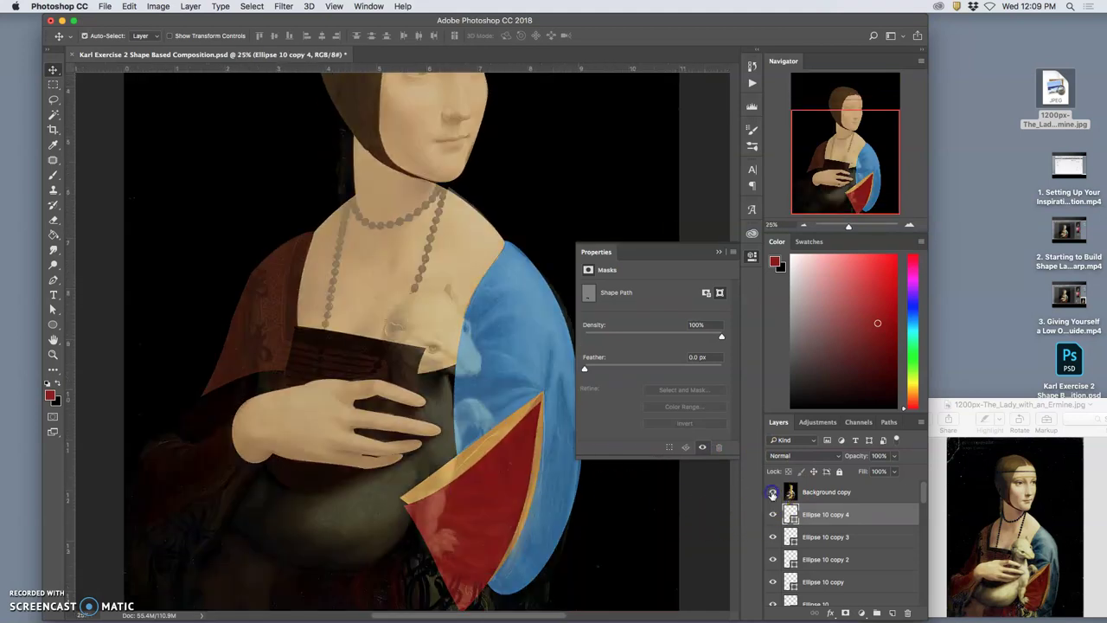
{"action": "left_click", "coordinate": [52, 325]}
Step: Draw an ellipse over the ermine's head and fill it light beige d8cfc4
{"action": "left_click_drag", "start_coordinate": [404, 285], "coordinate": [494, 373]}
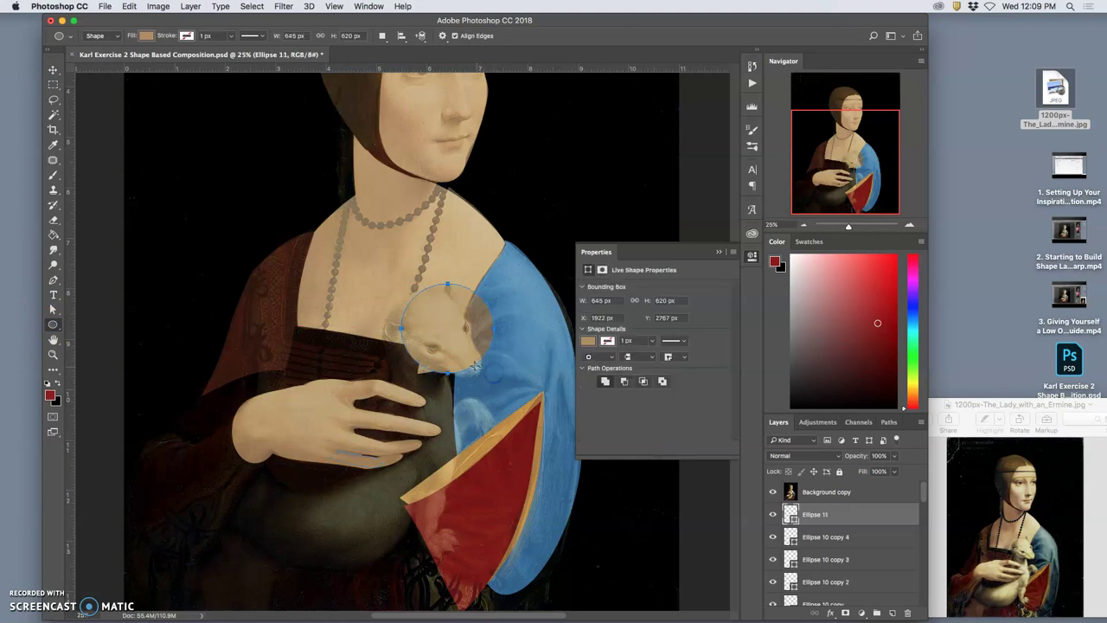
{"action": "double_click", "coordinate": [790, 514]}
{"action": "left_click", "coordinate": [554, 141]}
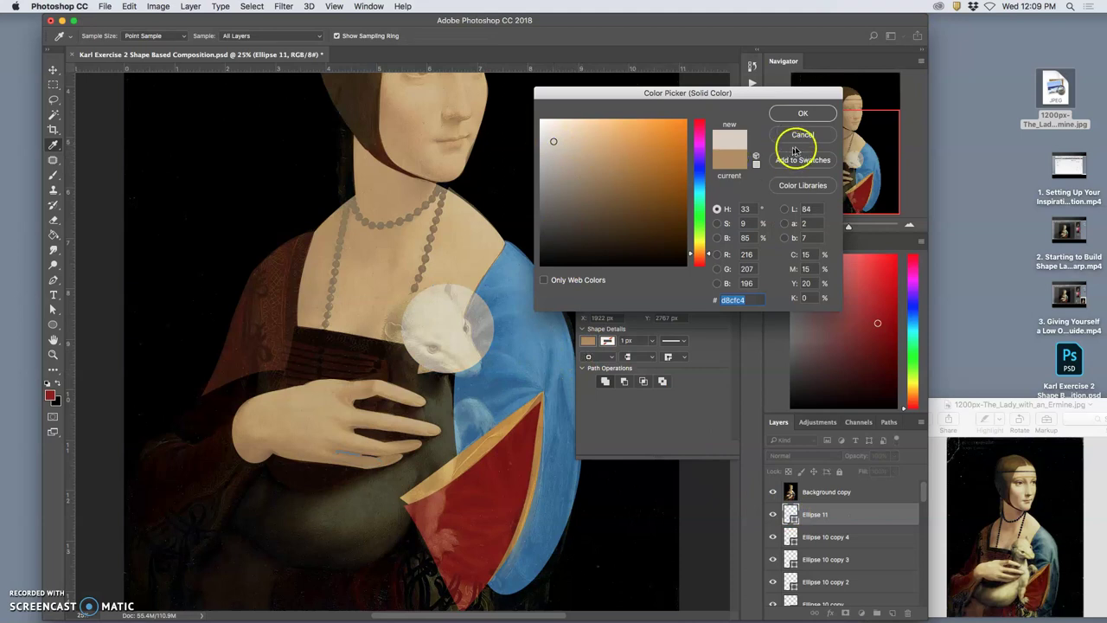
{"action": "left_click", "coordinate": [803, 114]}
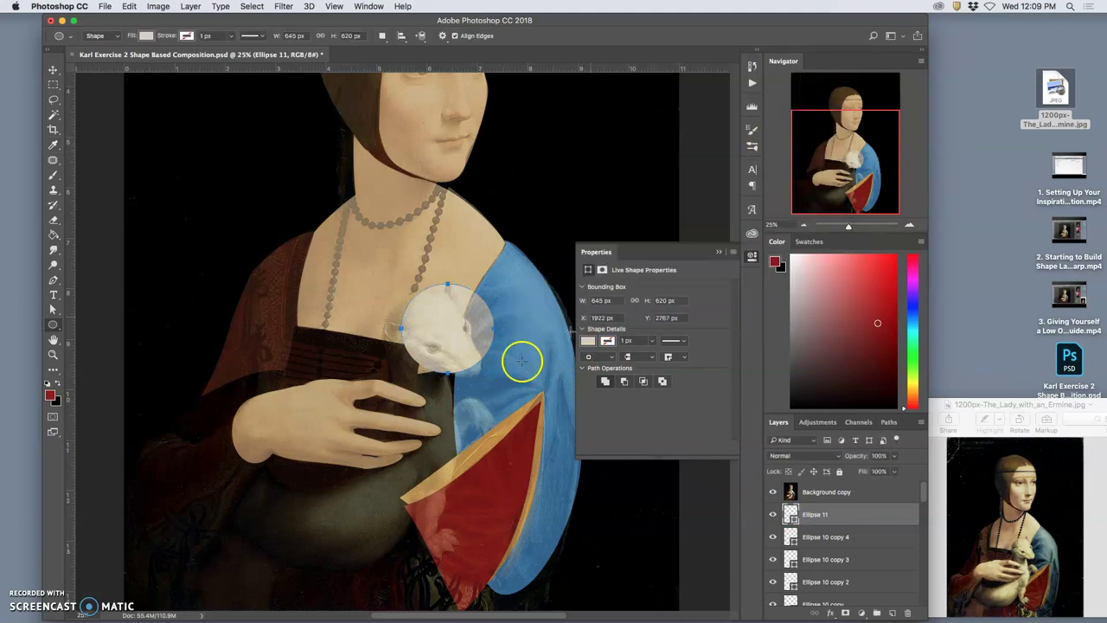
Step: Warp the beige ellipse to match the shape of the ermine's head
{"action": "key", "text": "super+t"}
{"action": "right_click", "coordinate": [477, 346]}
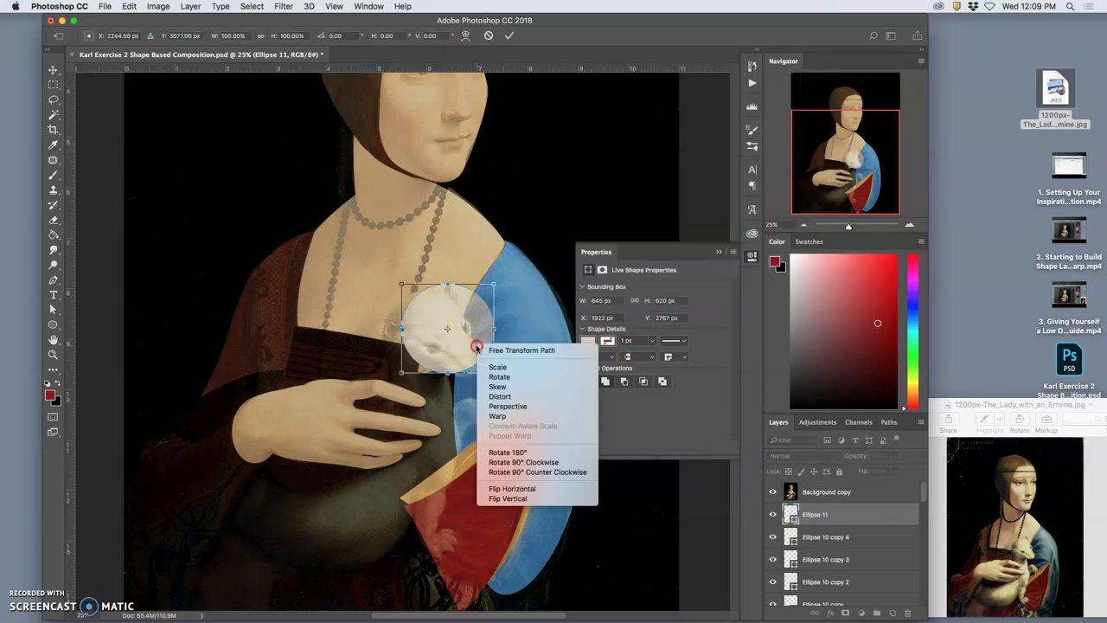
{"action": "left_click", "coordinate": [498, 415]}
{"action": "left_click_drag", "start_coordinate": [474, 366], "coordinate": [450, 284]}
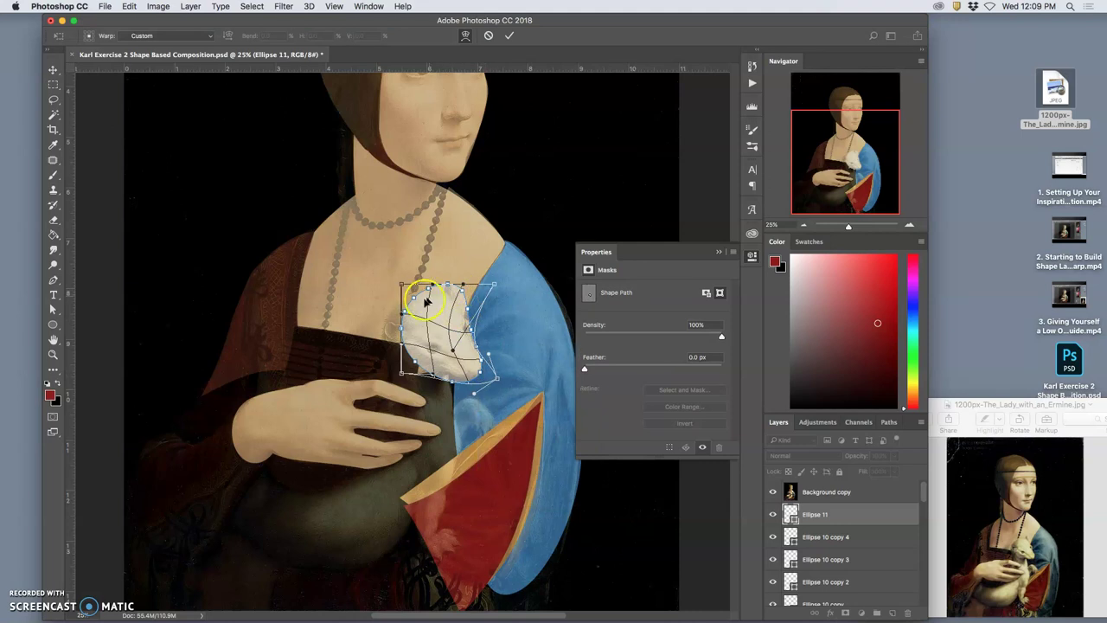
{"action": "mouse_move", "coordinate": [404, 326]}
{"action": "left_mouse_down"}
{"action": "mouse_move", "coordinate": [421, 317]}
{"action": "mouse_move", "coordinate": [386, 330]}
{"action": "left_mouse_up"}
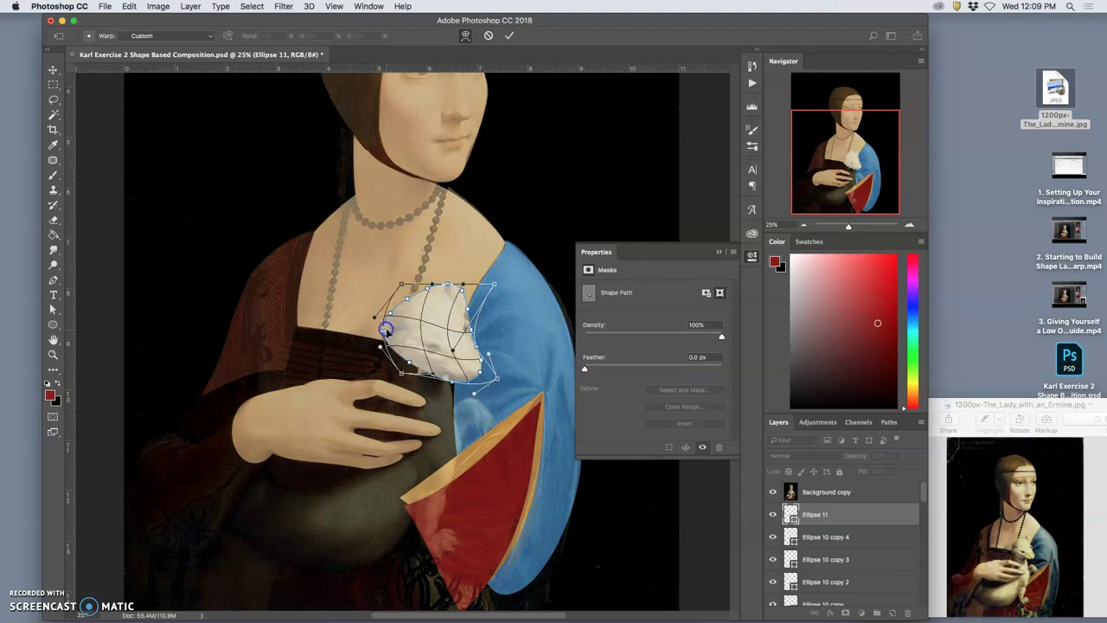
{"action": "left_click", "coordinate": [443, 374]}
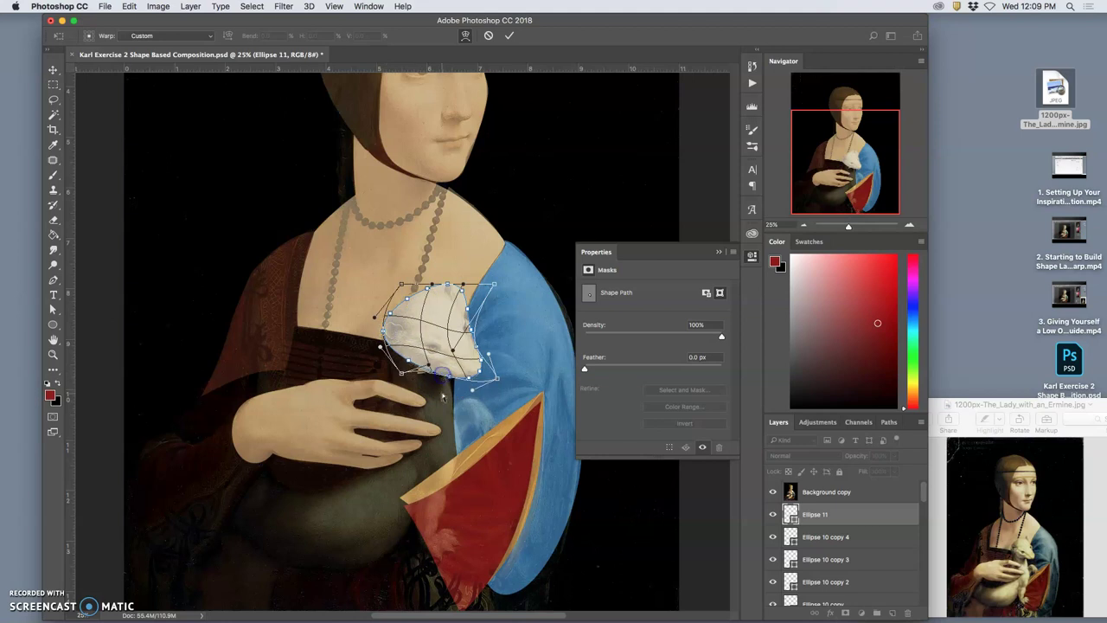
{"action": "left_click_drag", "start_coordinate": [421, 385], "coordinate": [388, 349]}
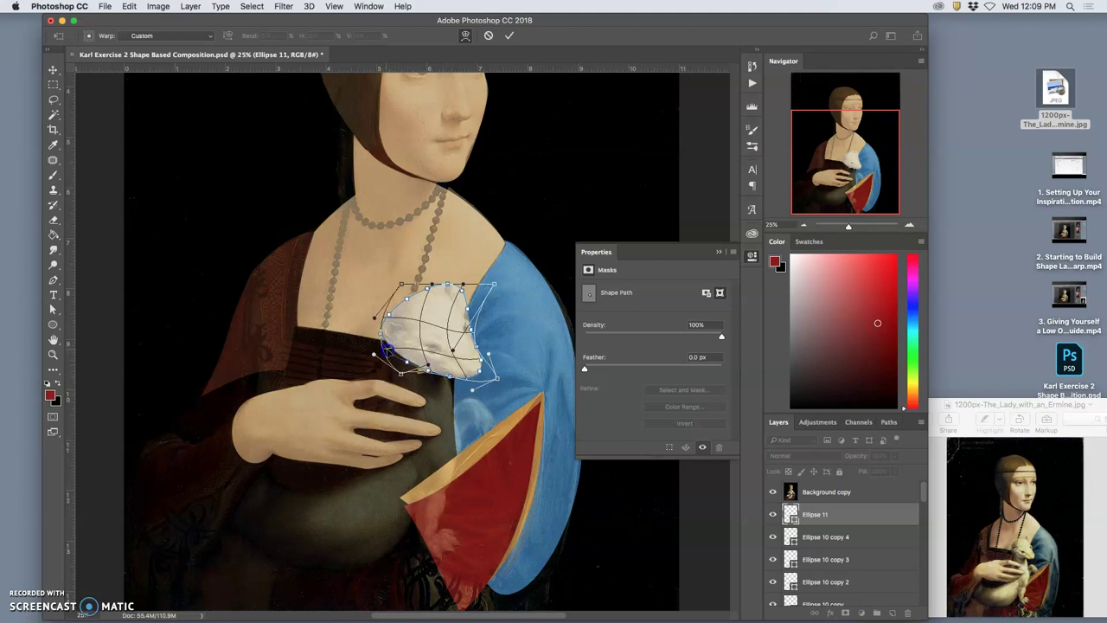
{"action": "key", "text": "Return"}
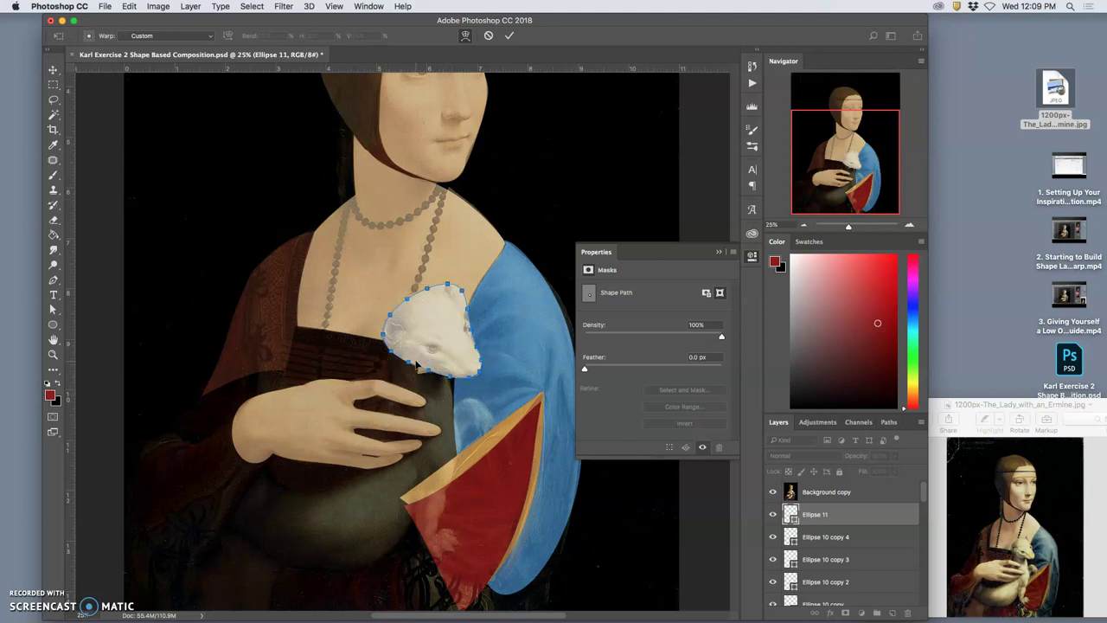
Step: Hide and reshow the Background copy painting to compare against the shapes
{"action": "left_click", "coordinate": [773, 492]}
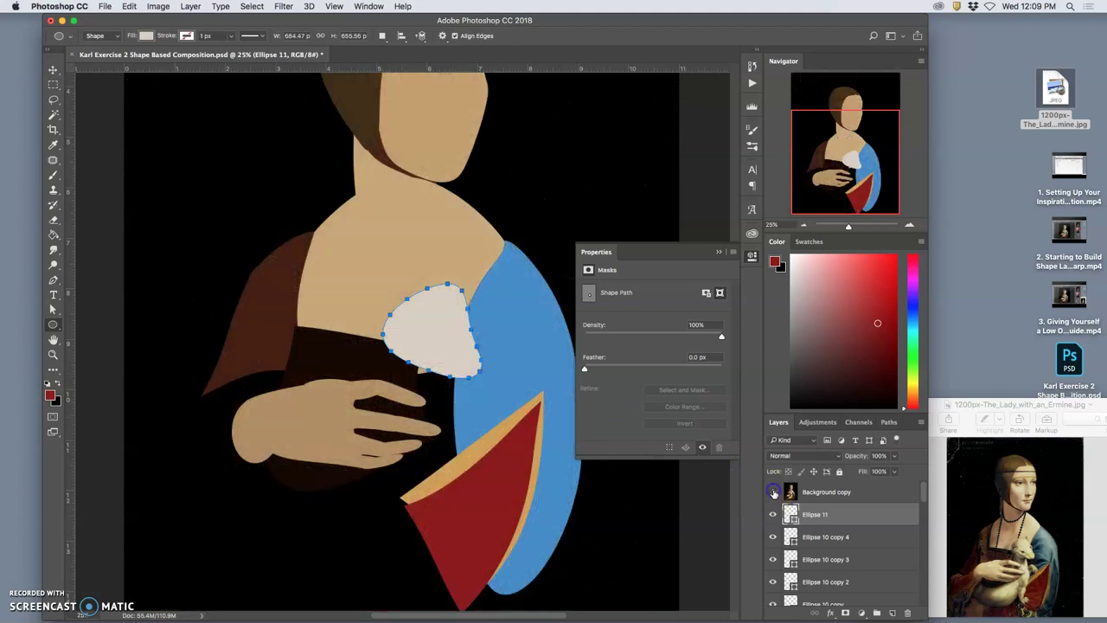
{"action": "left_click", "coordinate": [789, 492]}
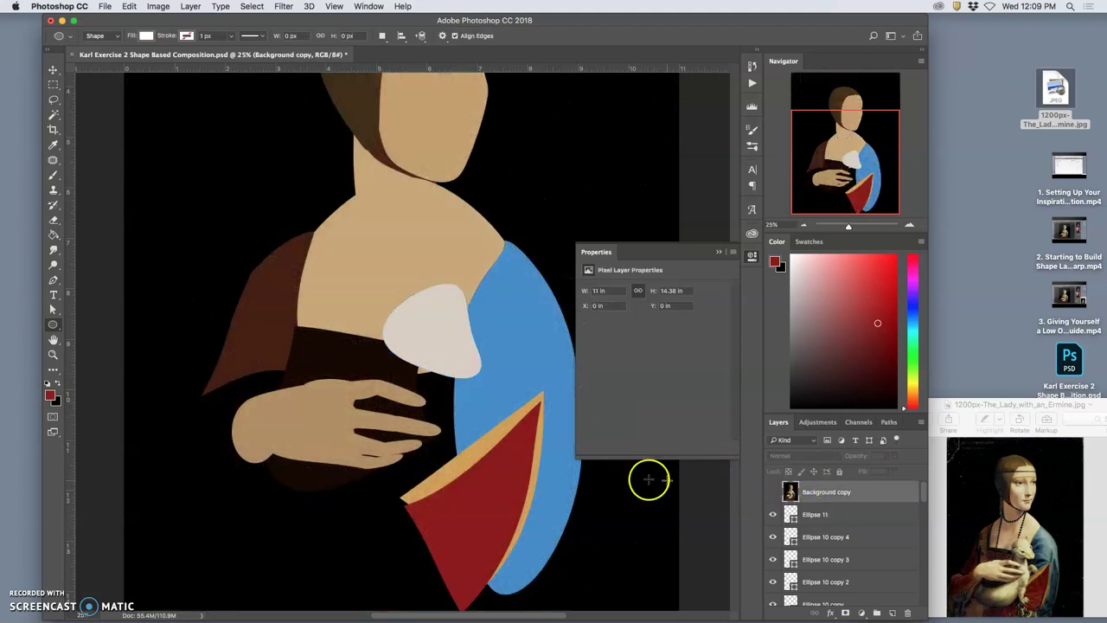
{"action": "left_click", "coordinate": [774, 495]}
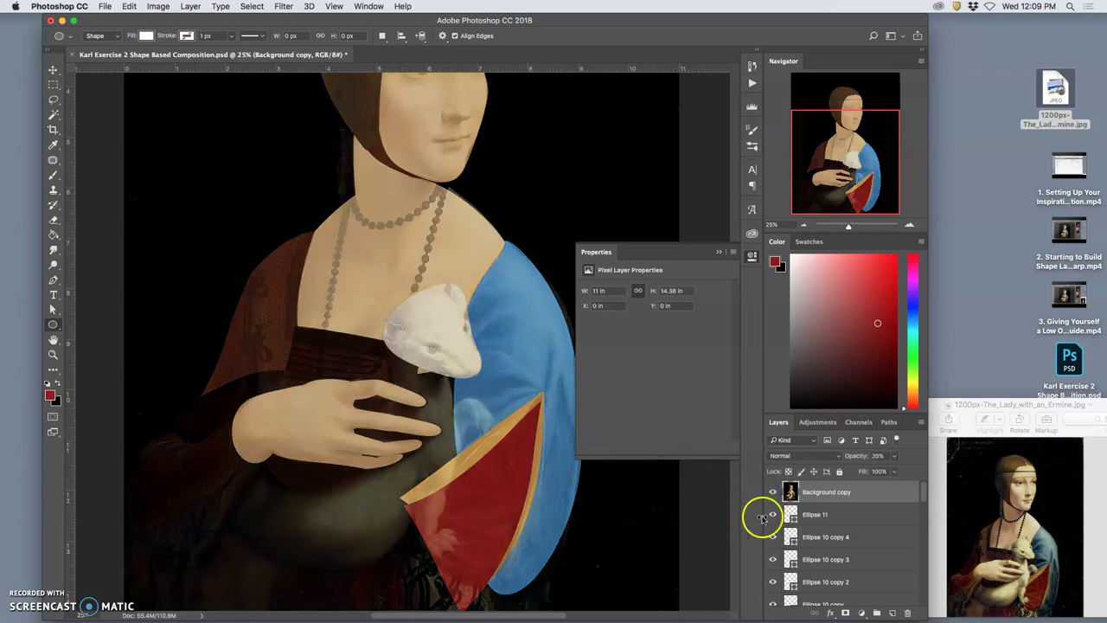
Step: Draw Ellipse 12 over the ermine's body and bend its right side inward
{"action": "left_click", "coordinate": [794, 515]}
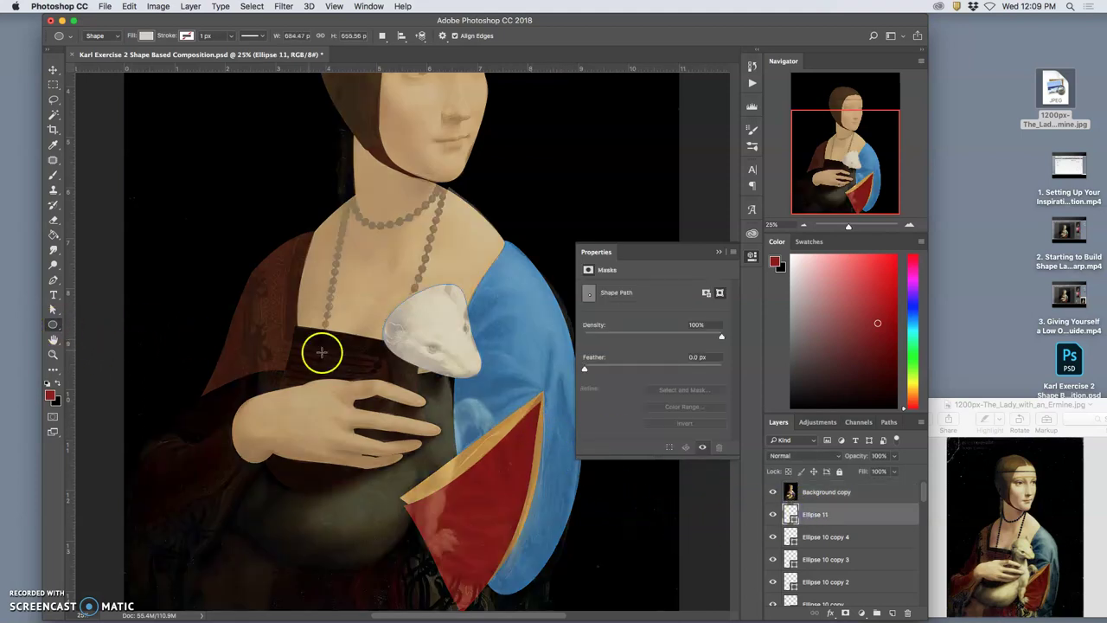
{"action": "left_click_drag", "start_coordinate": [375, 332], "coordinate": [456, 517]}
{"action": "key", "text": "super+t"}
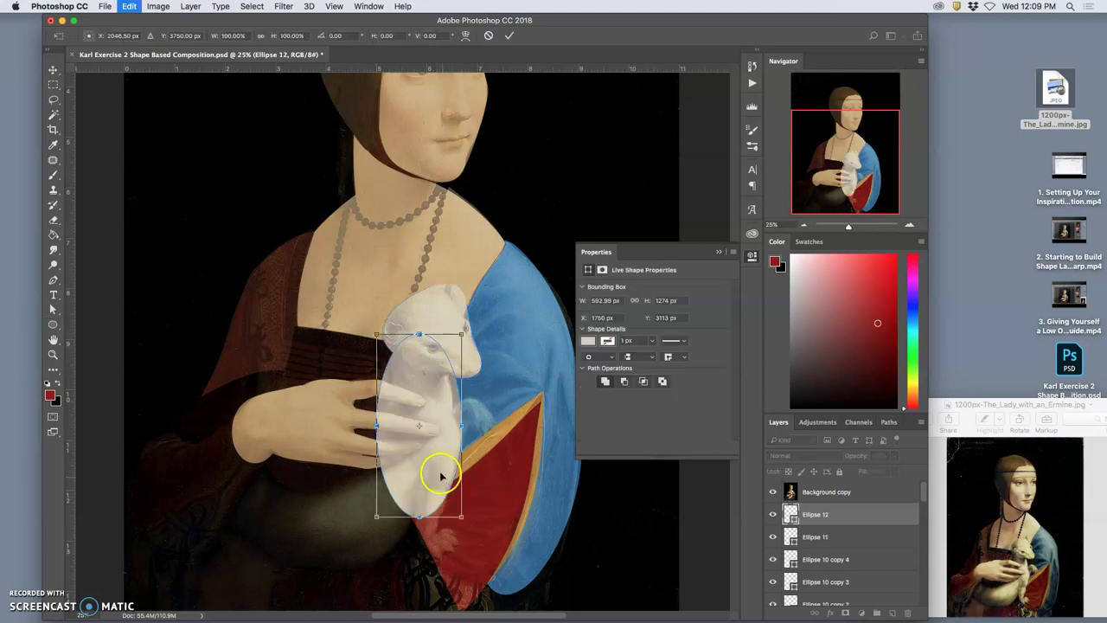
{"action": "right_click", "coordinate": [434, 457]}
{"action": "left_click", "coordinate": [456, 527]}
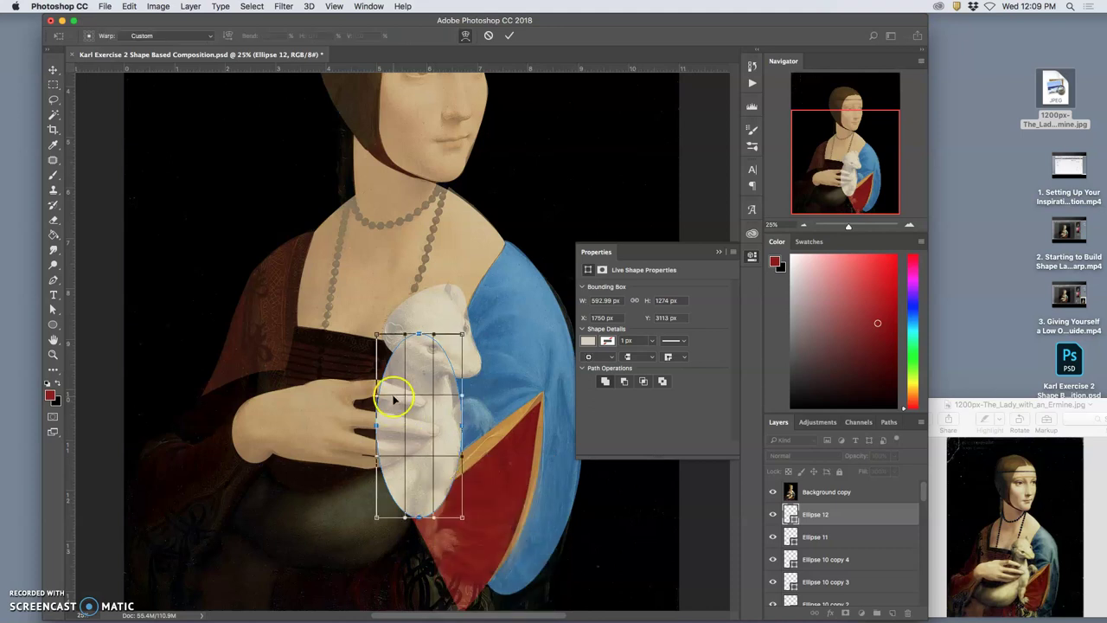
{"action": "left_click_drag", "start_coordinate": [448, 362], "coordinate": [442, 366]}
{"action": "left_click_drag", "start_coordinate": [456, 420], "coordinate": [455, 426]}
Step: Reshape the left side and bottom-left of the body shape to fit the ermine, then commit
{"action": "left_click_drag", "start_coordinate": [381, 386], "coordinate": [388, 342]}
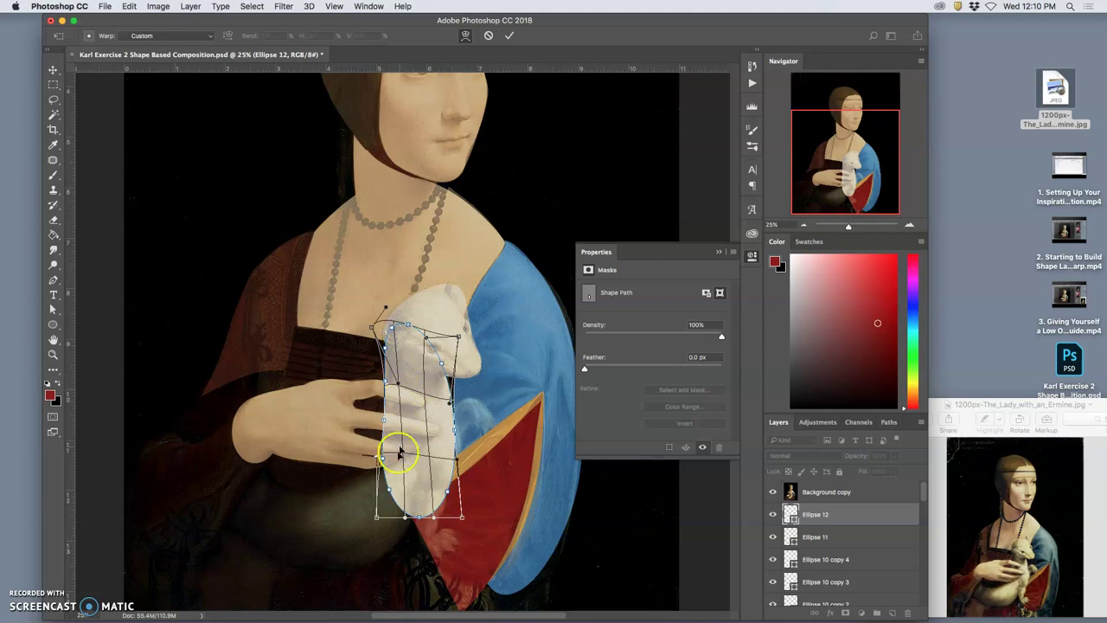
{"action": "left_click_drag", "start_coordinate": [375, 499], "coordinate": [364, 536]}
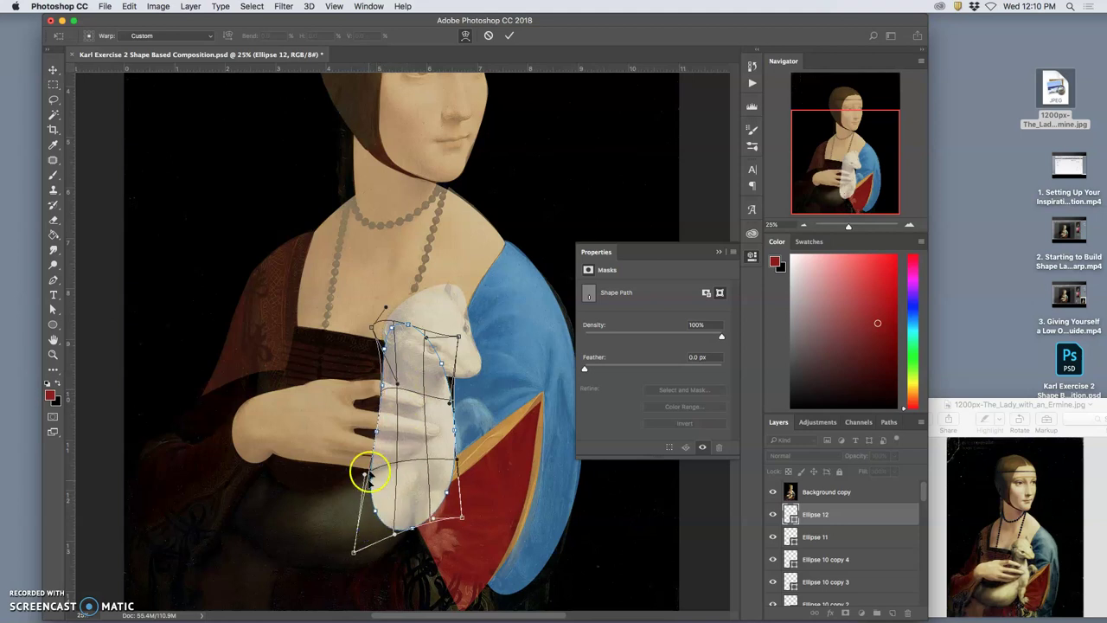
{"action": "left_click_drag", "start_coordinate": [378, 436], "coordinate": [388, 431]}
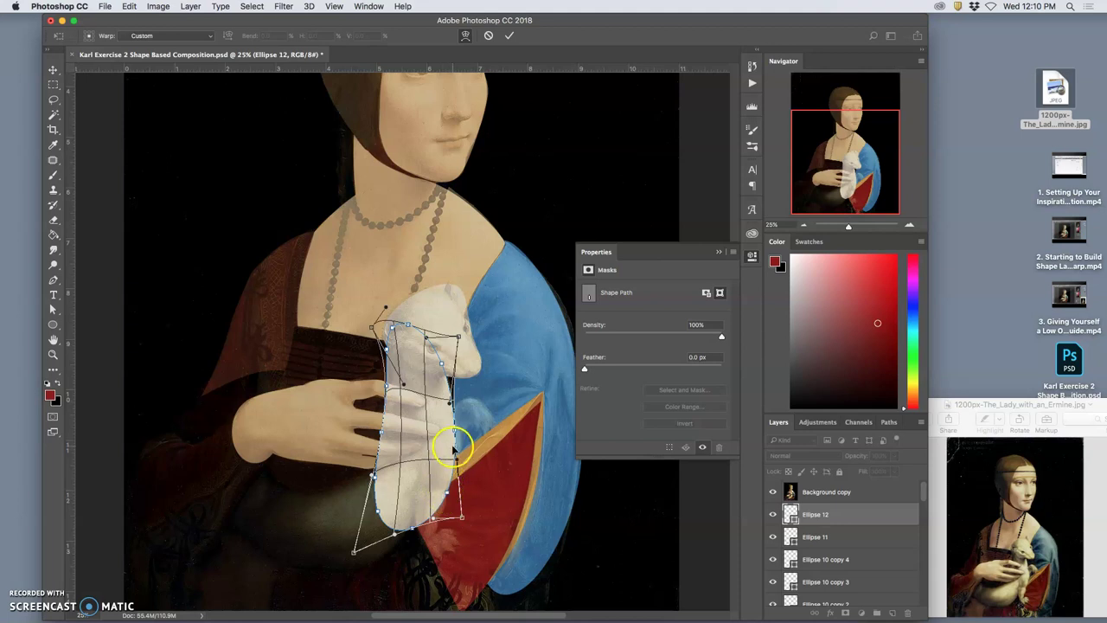
{"action": "left_click_drag", "start_coordinate": [452, 445], "coordinate": [455, 445]}
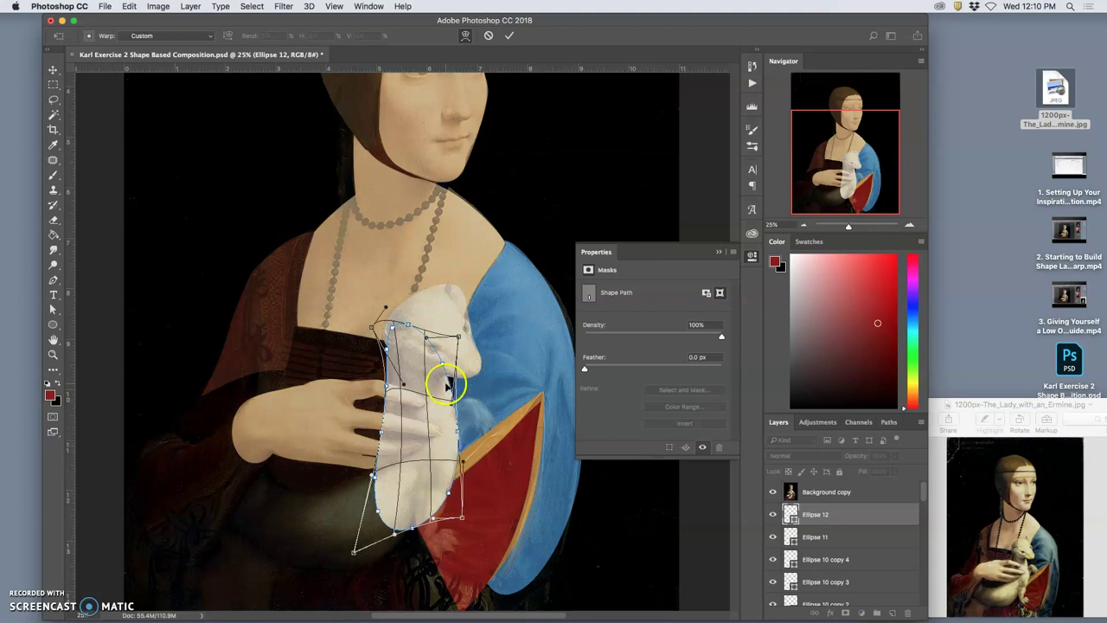
{"action": "key", "text": "Return"}
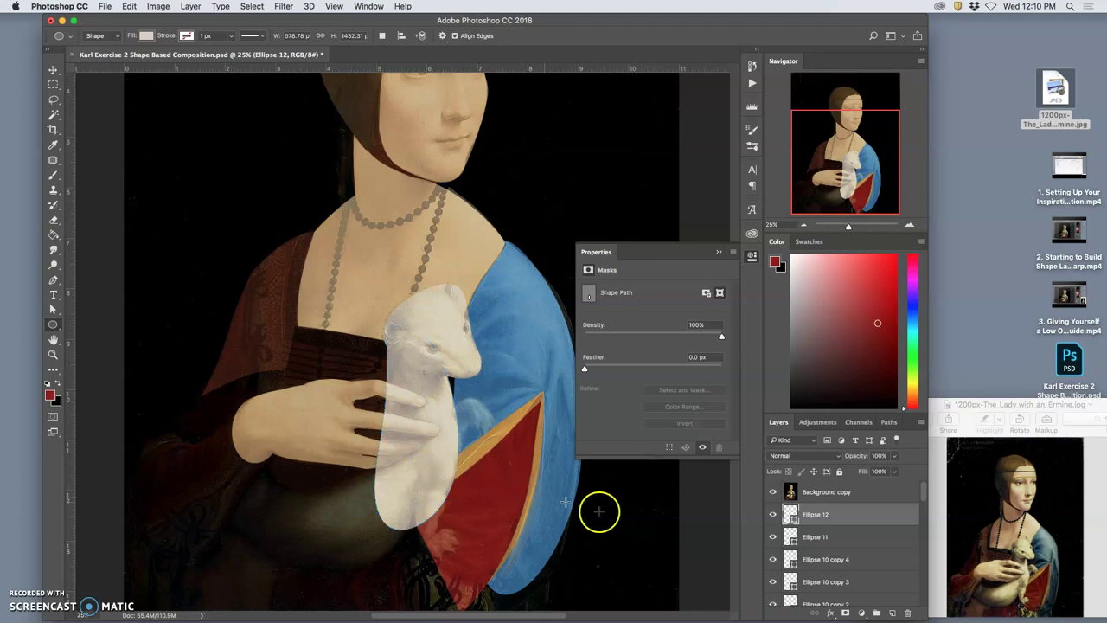
{"action": "left_click", "coordinate": [813, 514]}
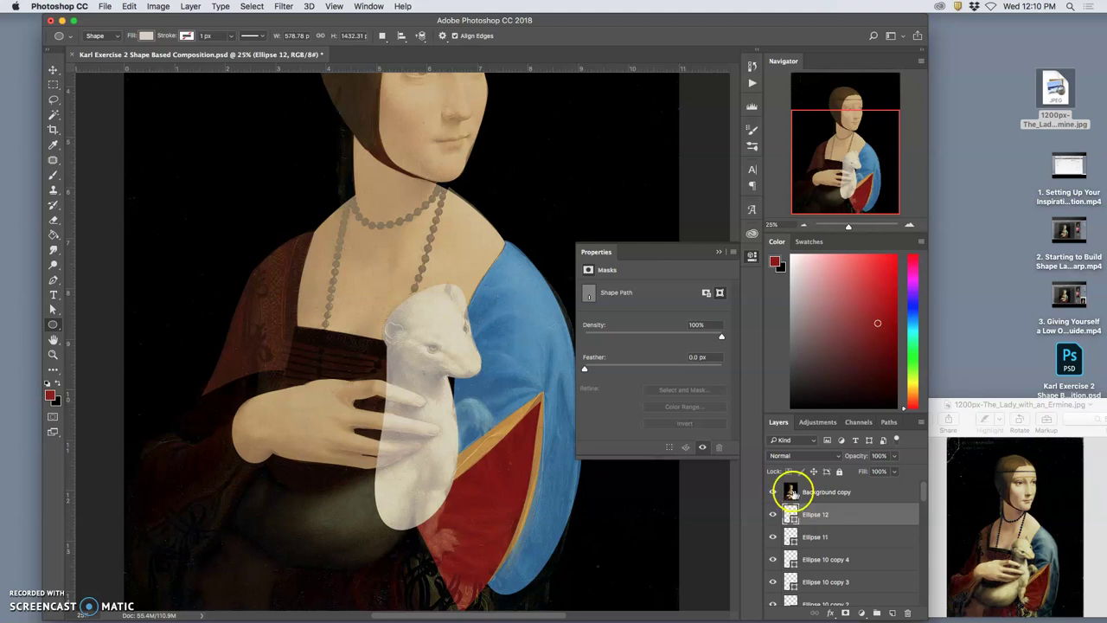
Step: Hide the painting and send Ellipse 12 below Ellipse 11 and behind the fingers
{"action": "left_click", "coordinate": [773, 491]}
{"action": "left_click_drag", "start_coordinate": [815, 516], "coordinate": [822, 529]}
{"action": "key", "text": "super+bracketleft"}
{"action": "key", "text": "super+bracketleft"}
{"action": "key", "text": "super+bracketleft"}
{"action": "key", "text": "super+bracketleft"}
{"action": "key", "text": "super+bracketleft"}
{"action": "key", "text": "super+bracketleft"}
{"action": "key", "text": "super+bracketleft"}
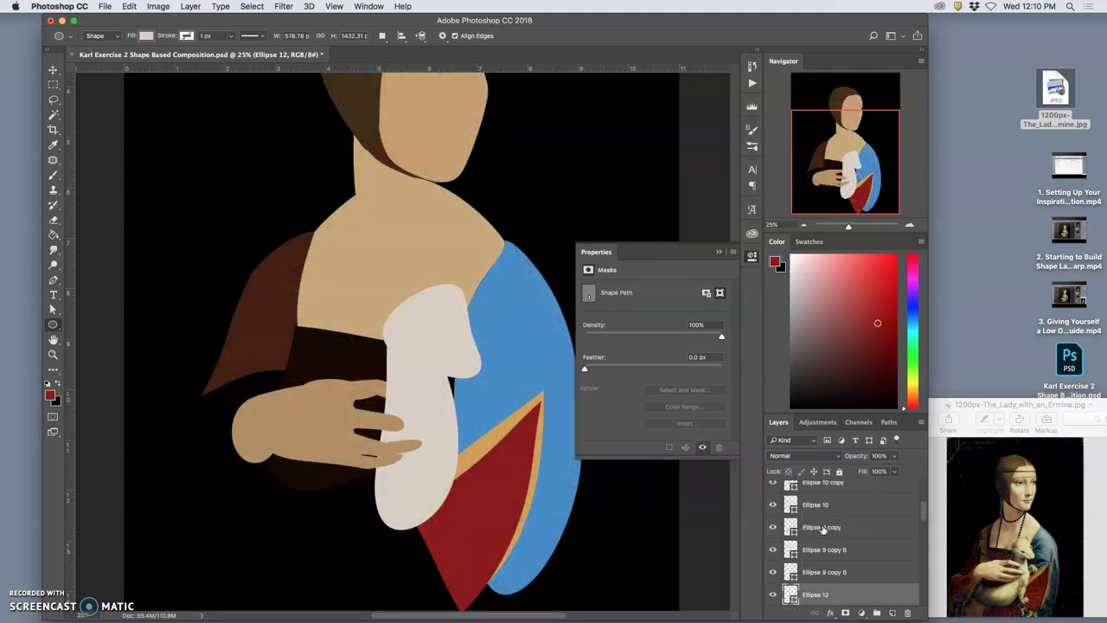
{"action": "key", "text": "super+bracketleft"}
{"action": "key", "text": "super+bracketleft"}
{"action": "key", "text": "super+bracketleft"}
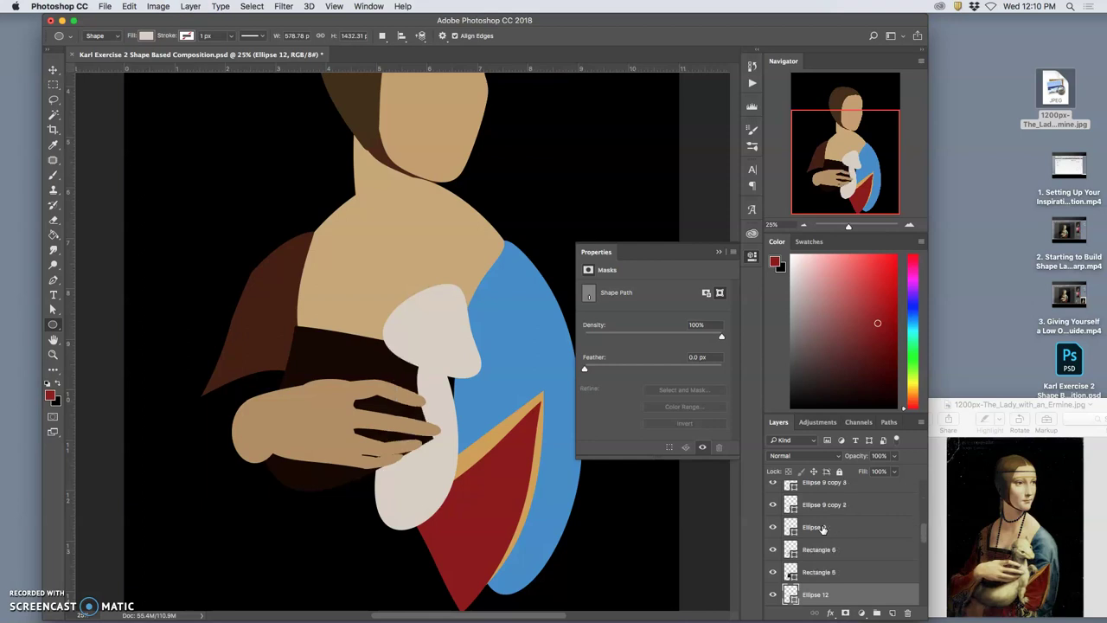
{"action": "key", "text": "super+bracketleft"}
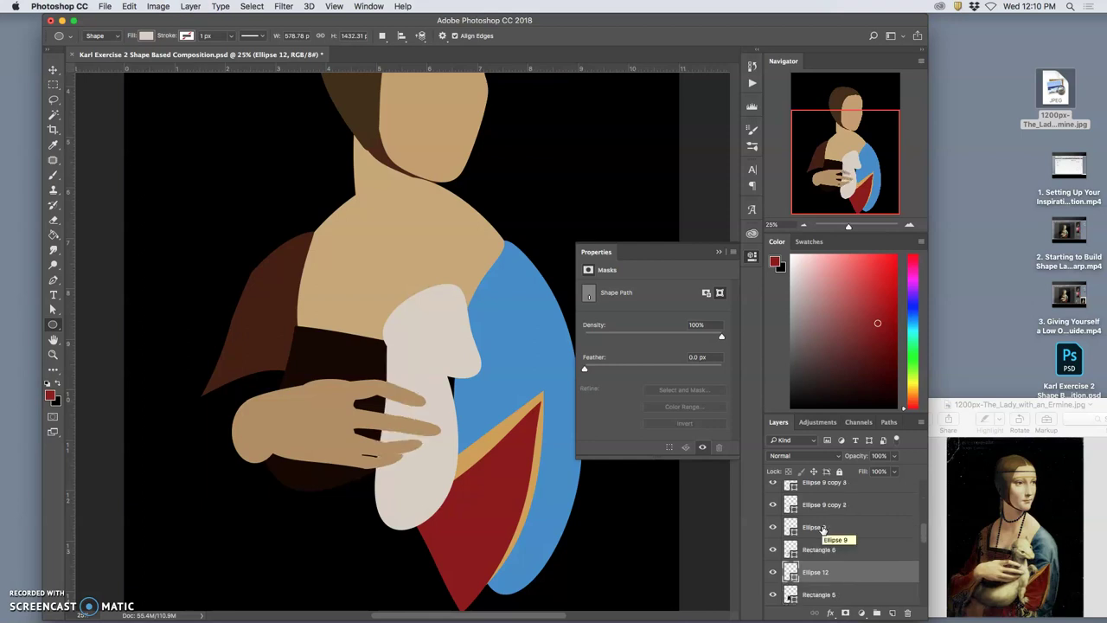
Step: Check the ermine shape's layering by toggling it, then show the original painting again
{"action": "key", "text": "super+minus"}
{"action": "key", "text": "super+minus"}
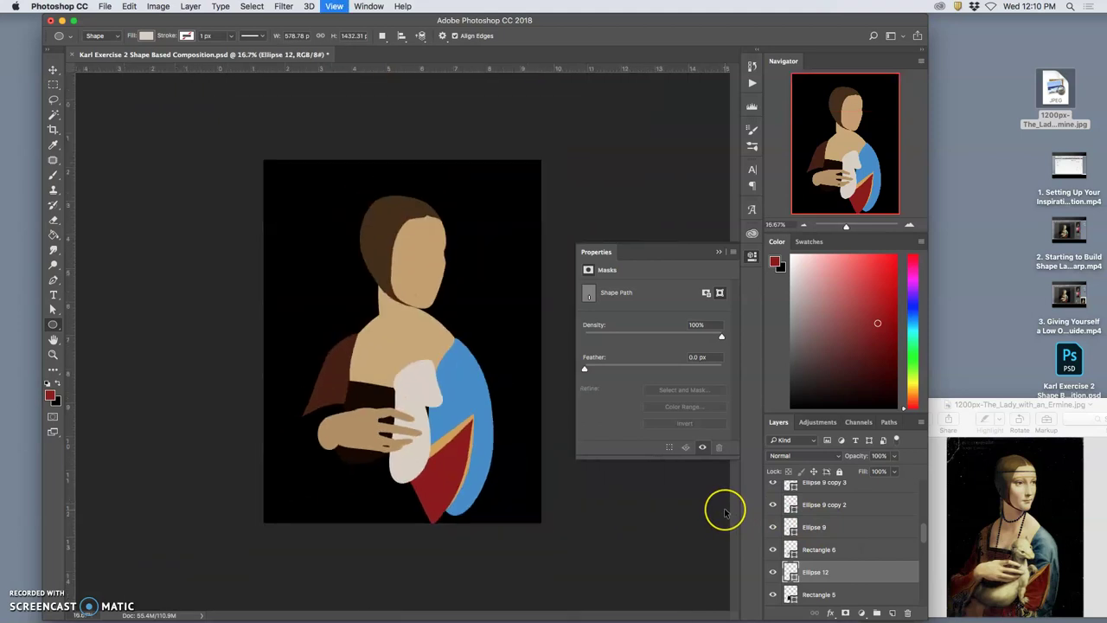
{"action": "key", "text": "super+plus"}
{"action": "key", "text": "super+plus"}
{"action": "scroll", "coordinate": [588, 510], "scroll_direction": "down", "scroll_amount": 3}
{"action": "left_click", "coordinate": [773, 572]}
{"action": "left_click", "coordinate": [772, 572]}
{"action": "left_click", "coordinate": [829, 572]}
{"action": "scroll", "coordinate": [826, 554], "scroll_direction": "up", "scroll_amount": 5}
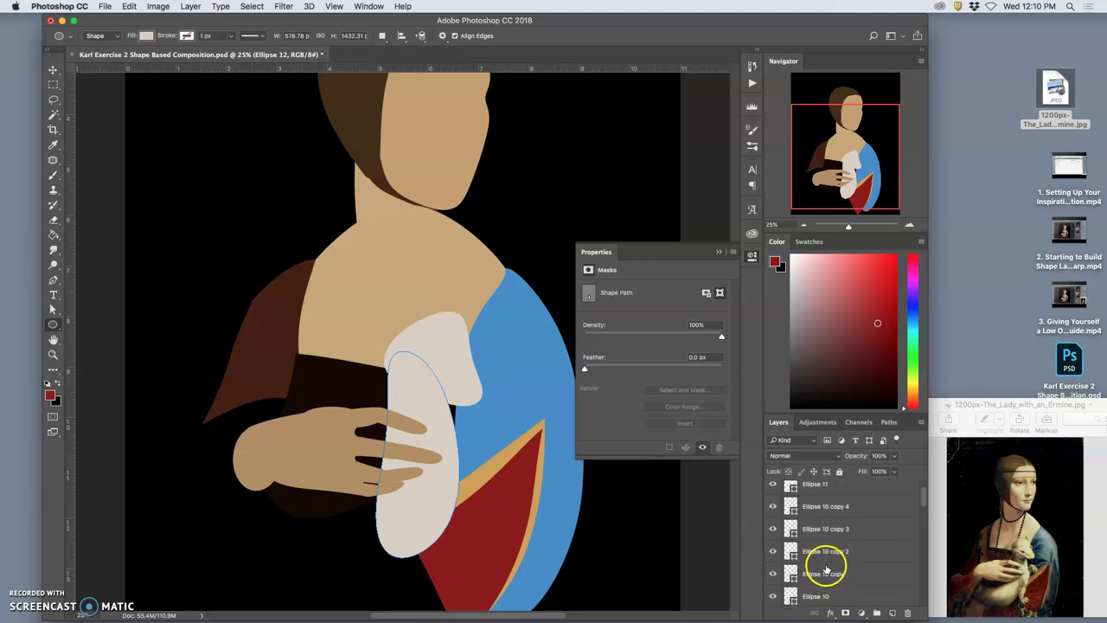
{"action": "left_click", "coordinate": [772, 491]}
{"action": "scroll", "coordinate": [804, 571], "scroll_direction": "down", "scroll_amount": 10}
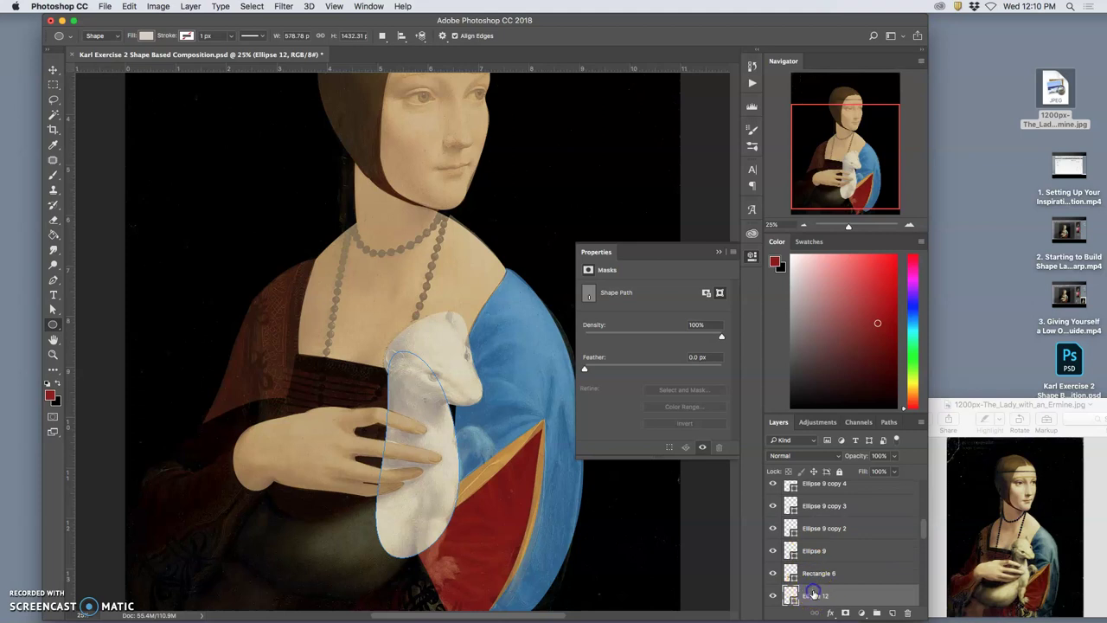
{"action": "scroll", "coordinate": [440, 509], "scroll_direction": "down", "scroll_amount": 5}
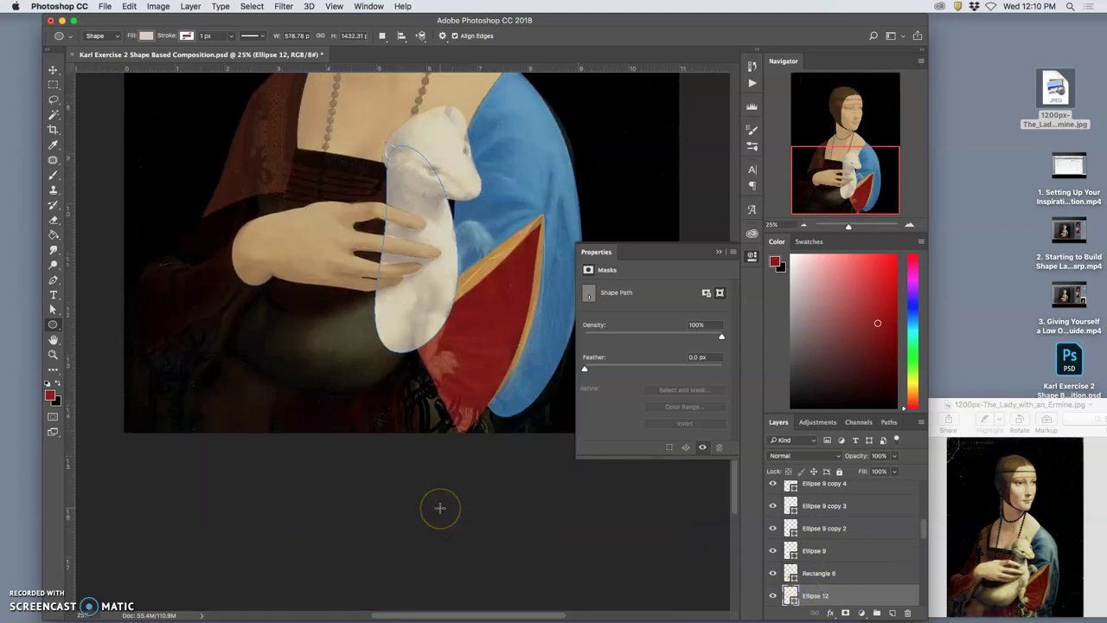
{"action": "scroll", "coordinate": [440, 508], "scroll_direction": "up", "scroll_amount": 3}
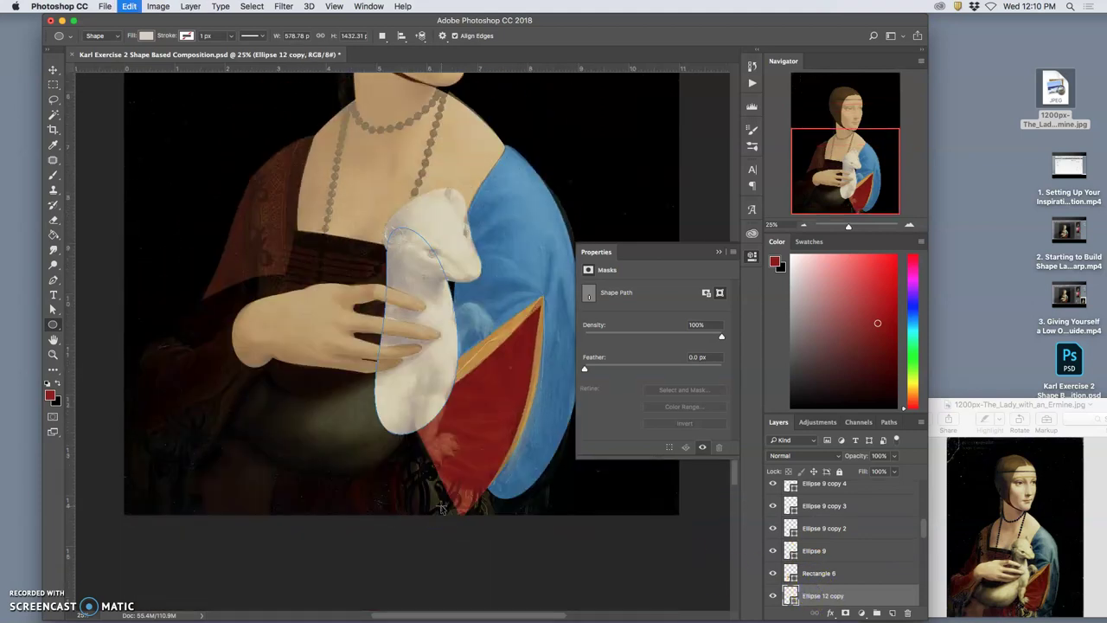
Step: Rotate the Ellipse 12 copy to lie horizontally beneath the hand
{"action": "key", "text": "super+t"}
{"action": "left_click_drag", "start_coordinate": [467, 437], "coordinate": [283, 452]}
{"action": "left_click", "coordinate": [359, 422]}
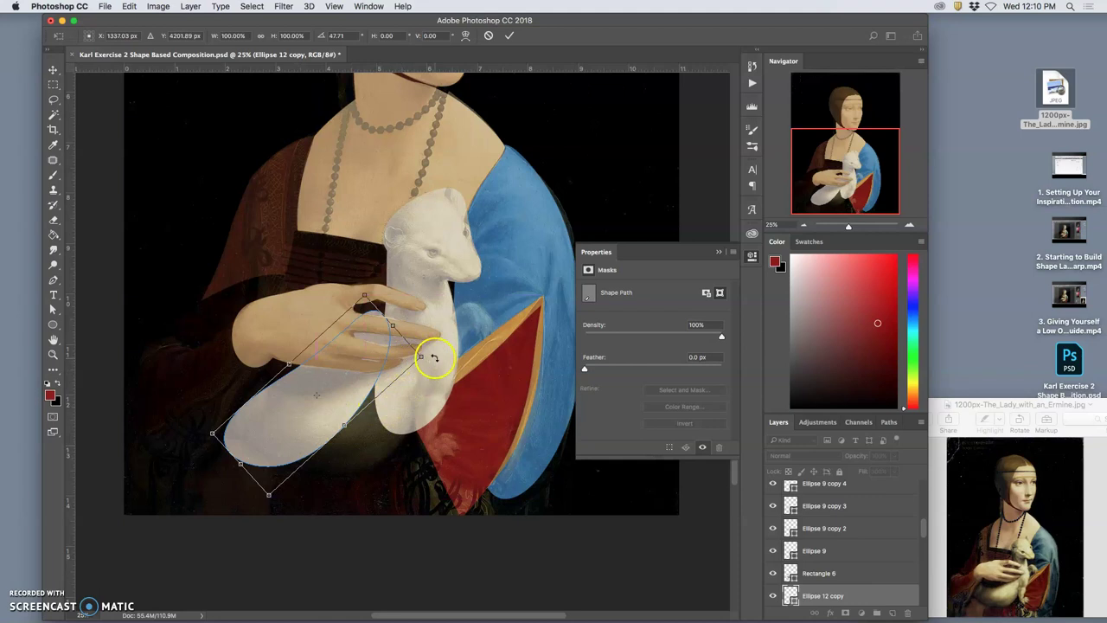
{"action": "left_click_drag", "start_coordinate": [432, 356], "coordinate": [337, 471]}
Step: Warp the copy into the ermine's curled lower body toward the red sleeve, and duplicate it
{"action": "right_click", "coordinate": [349, 414]}
{"action": "left_click", "coordinate": [368, 486]}
{"action": "left_click", "coordinate": [388, 439]}
{"action": "left_click_drag", "start_coordinate": [397, 422], "coordinate": [426, 426]}
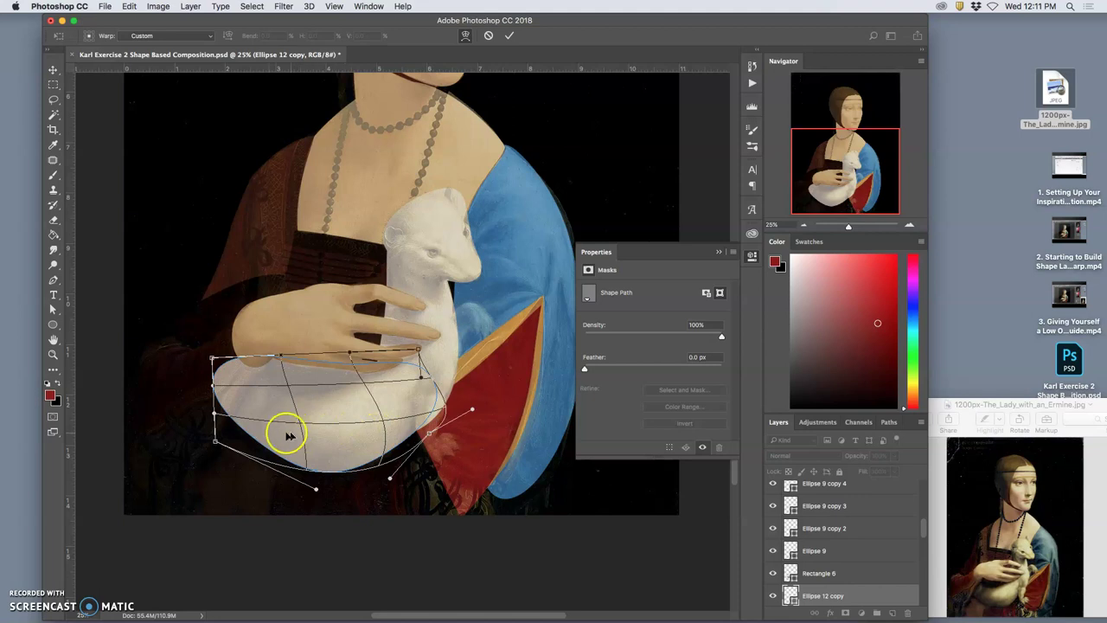
{"action": "left_click_drag", "start_coordinate": [231, 433], "coordinate": [225, 441]}
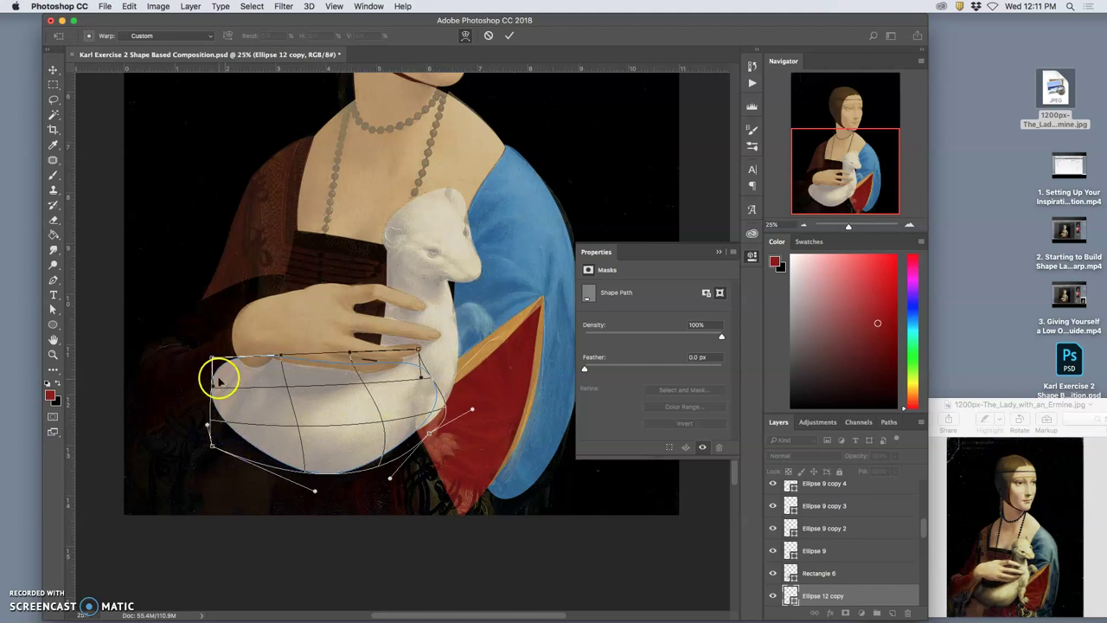
{"action": "left_click_drag", "start_coordinate": [217, 371], "coordinate": [267, 360]}
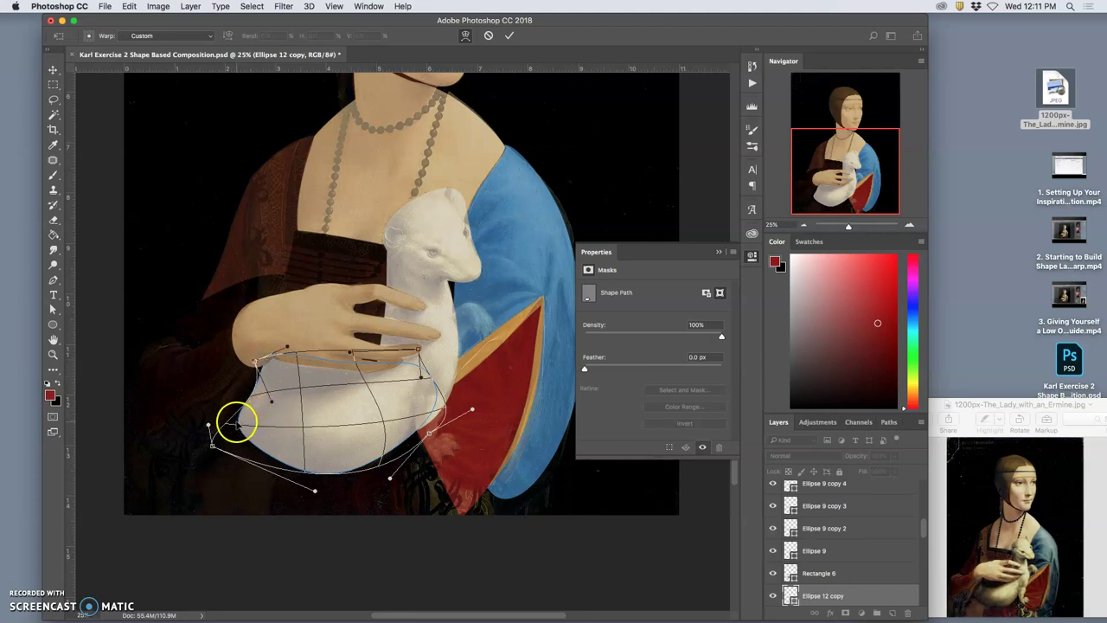
{"action": "key", "text": "Return"}
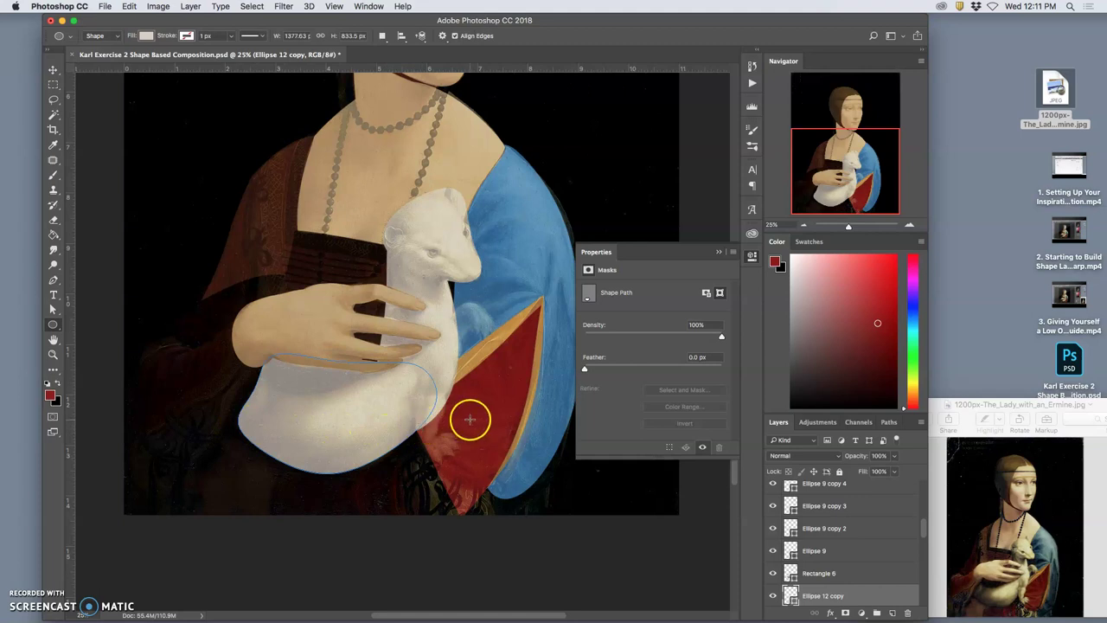
{"action": "key", "text": "super+j"}
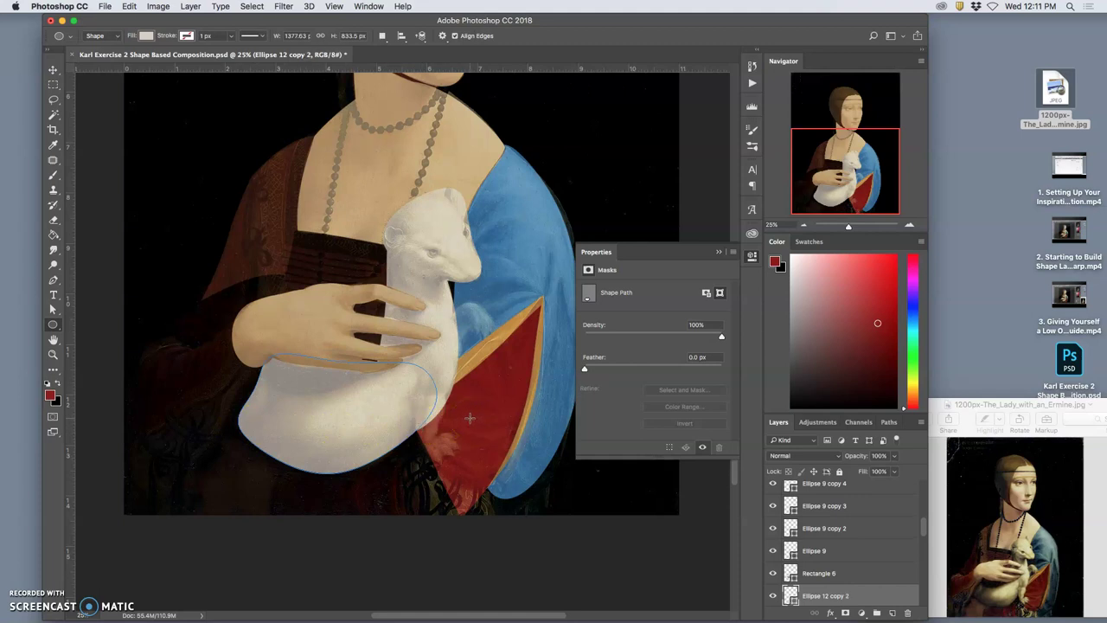
Step: Shrink the white shape copy, rotate it about 78°, and move it onto the red sleeve
{"action": "key", "text": "super+t"}
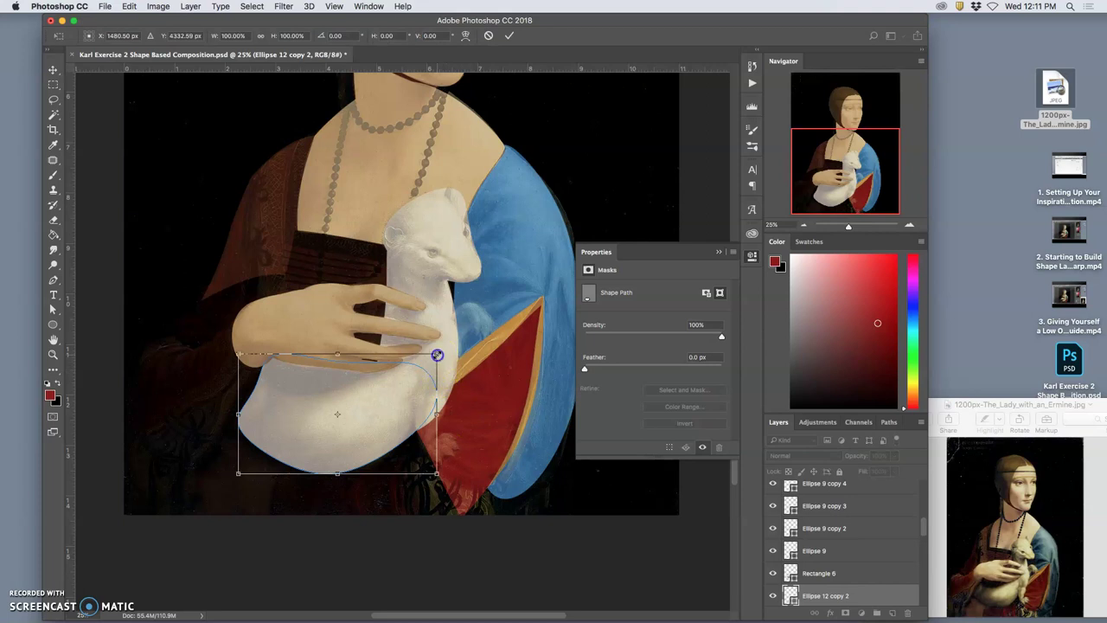
{"action": "left_click_drag", "start_coordinate": [437, 354], "coordinate": [303, 439]}
{"action": "left_click_drag", "start_coordinate": [307, 478], "coordinate": [259, 496]}
{"action": "left_click_drag", "start_coordinate": [277, 464], "coordinate": [430, 427]}
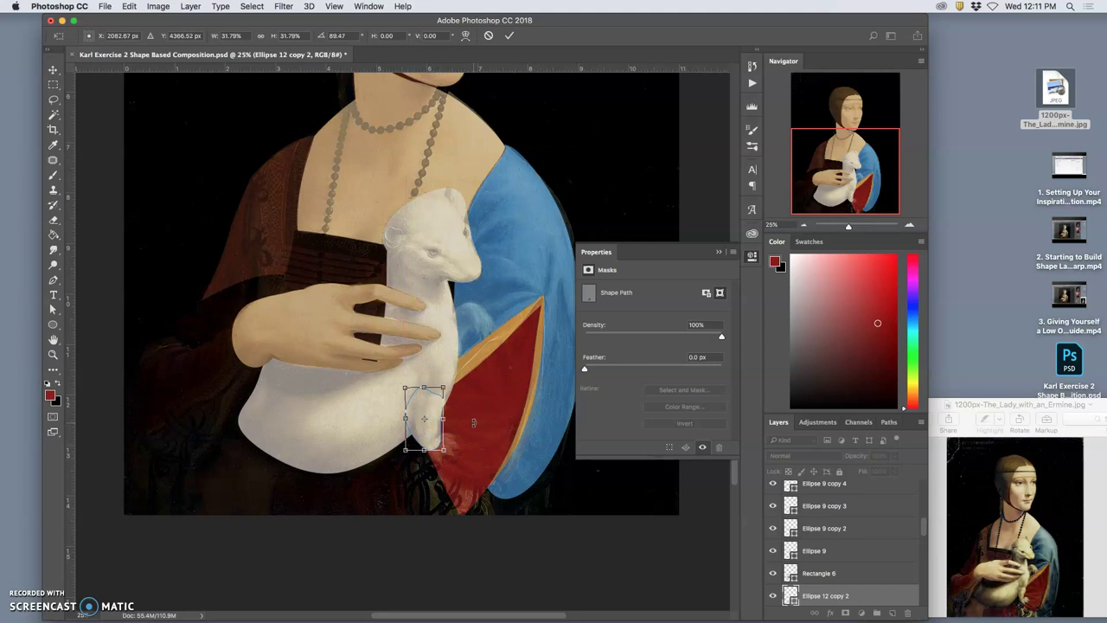
{"action": "key", "text": "Return"}
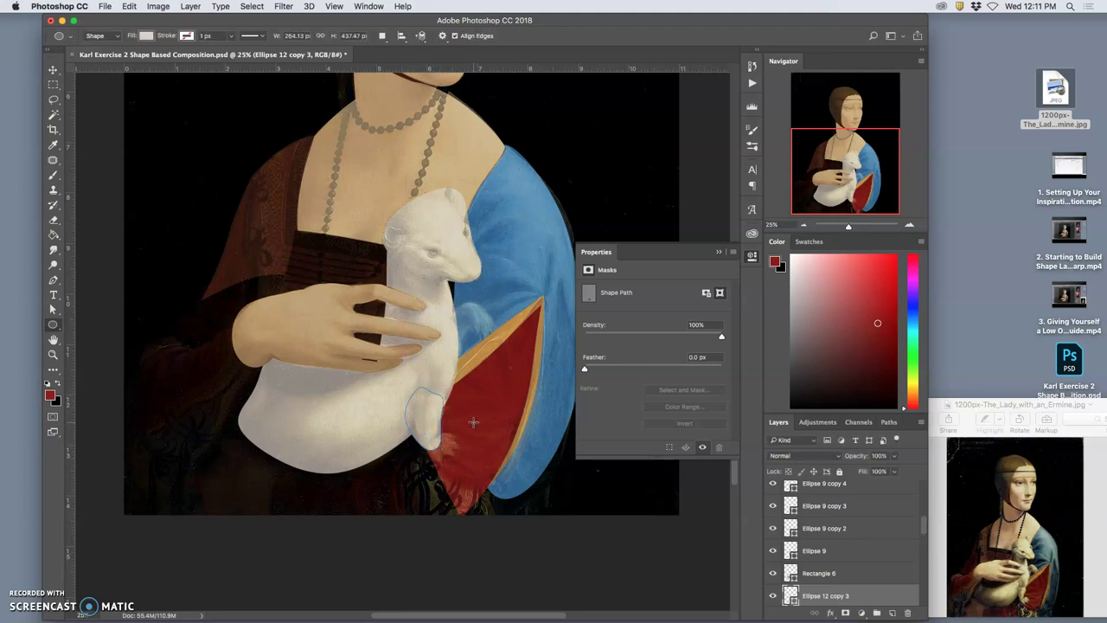
Step: Rotate the small copy about -132° and widen it against the sleeve
{"action": "key", "text": "super+t"}
{"action": "left_click_drag", "start_coordinate": [457, 390], "coordinate": [420, 439]}
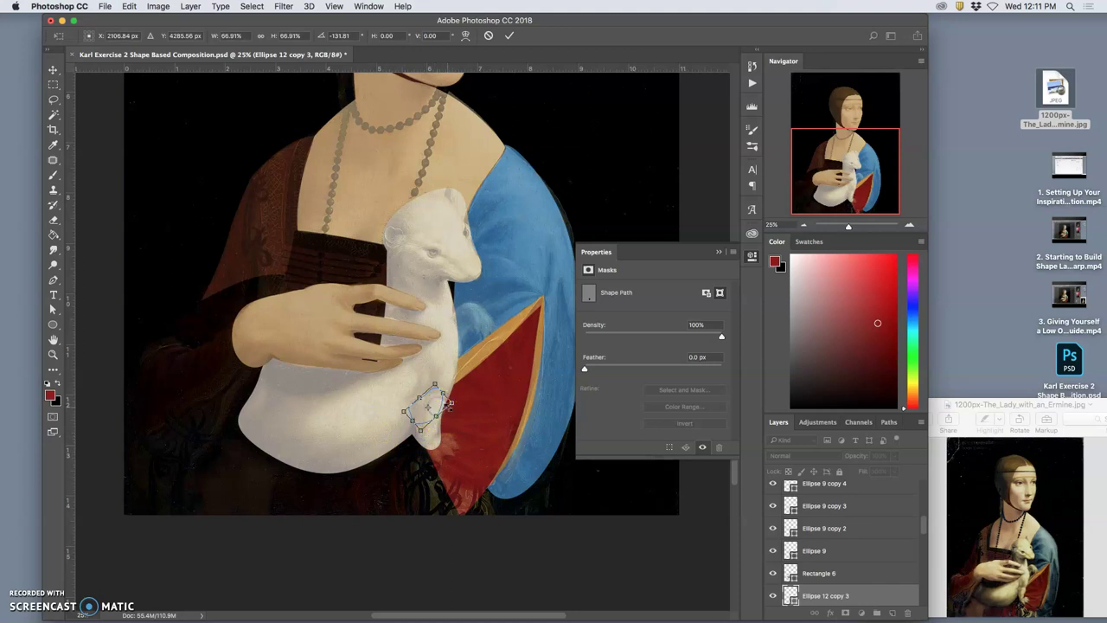
{"action": "left_click_drag", "start_coordinate": [454, 405], "coordinate": [452, 447]}
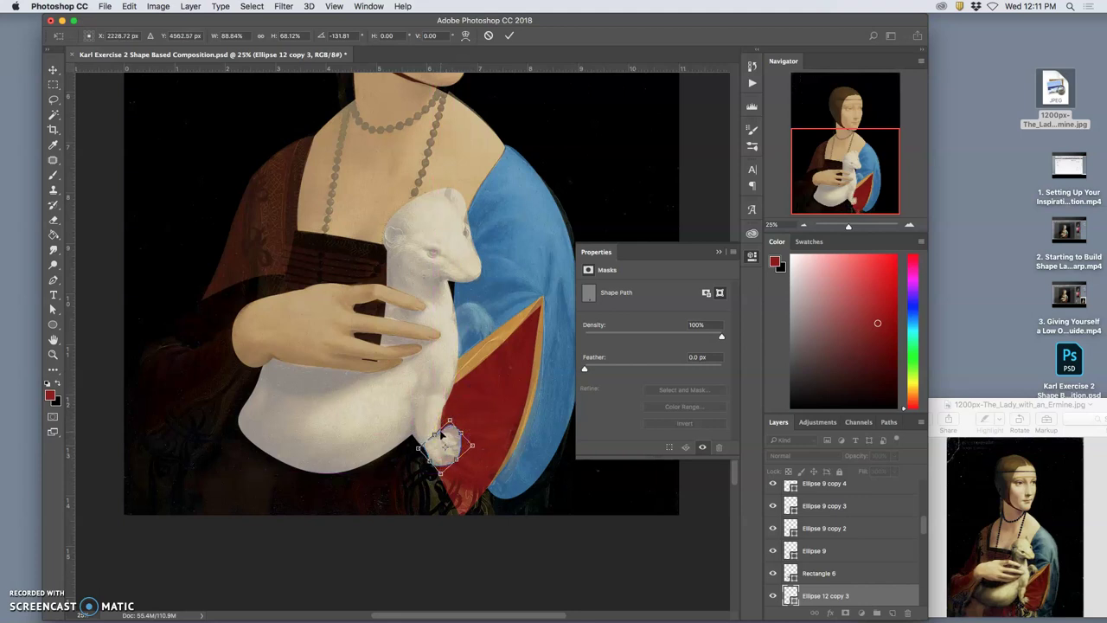
{"action": "right_click", "coordinate": [442, 435]}
{"action": "left_click", "coordinate": [472, 503]}
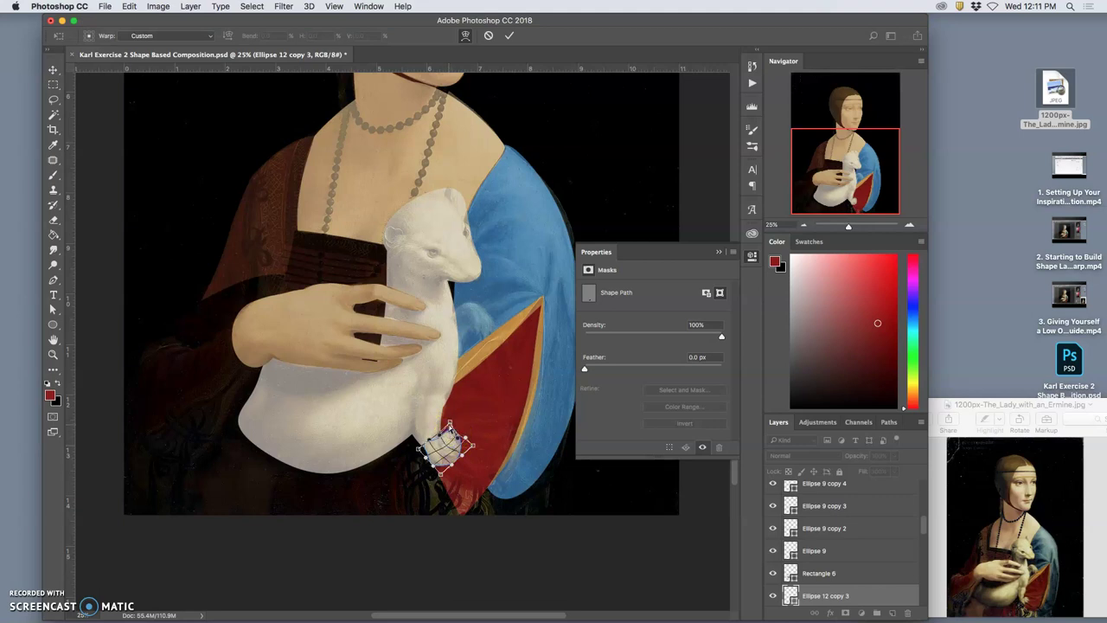
Step: Warp the copy's mesh into the ermine's paw shape, pulling in its right side, and commit
{"action": "scroll", "coordinate": [446, 447], "scroll_direction": "up", "scroll_amount": 10}
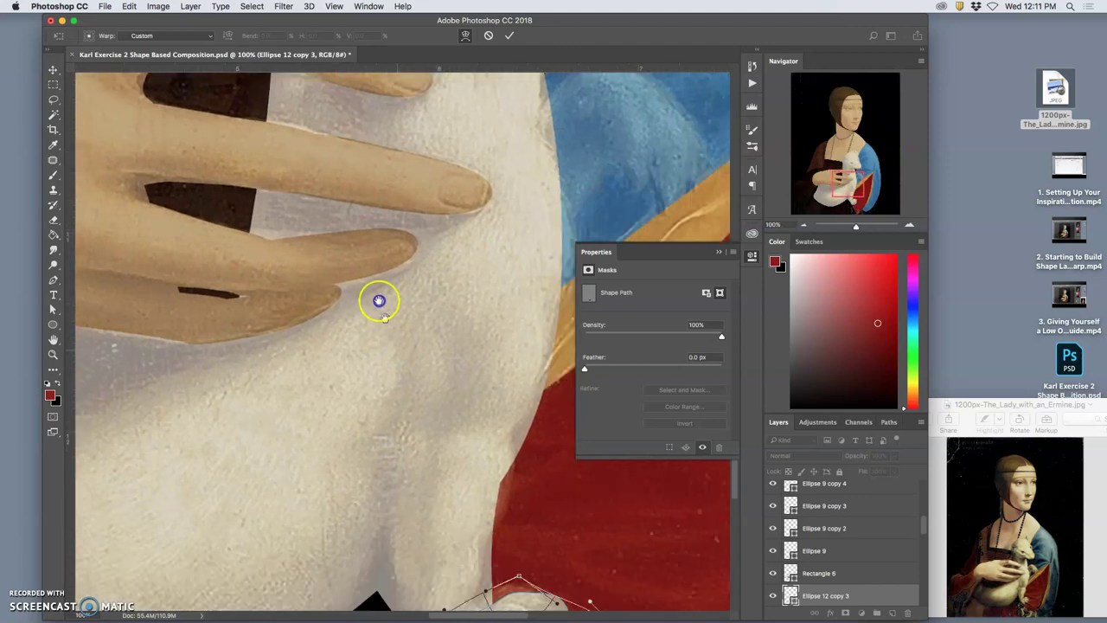
{"action": "left_click_drag", "start_coordinate": [379, 300], "coordinate": [270, 103]}
{"action": "left_click_drag", "start_coordinate": [393, 380], "coordinate": [391, 376]}
{"action": "left_click_drag", "start_coordinate": [415, 460], "coordinate": [344, 474]}
{"action": "left_click_drag", "start_coordinate": [439, 403], "coordinate": [443, 377]}
{"action": "key", "text": "Return"}
{"action": "left_click", "coordinate": [447, 396]}
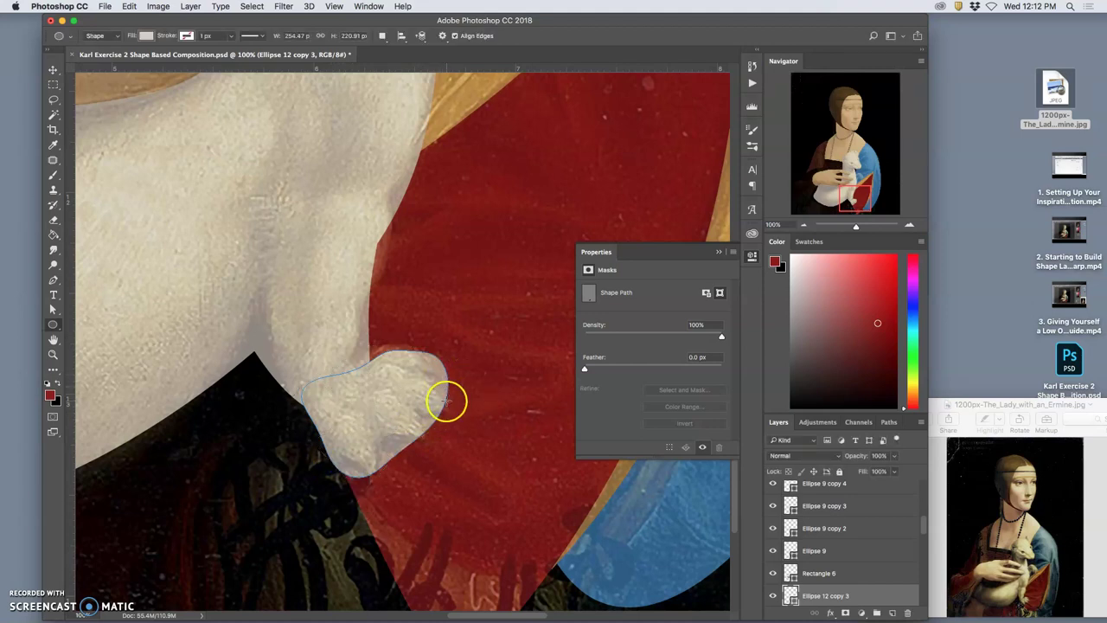
{"action": "scroll", "coordinate": [448, 402], "scroll_direction": "down", "scroll_amount": 5}
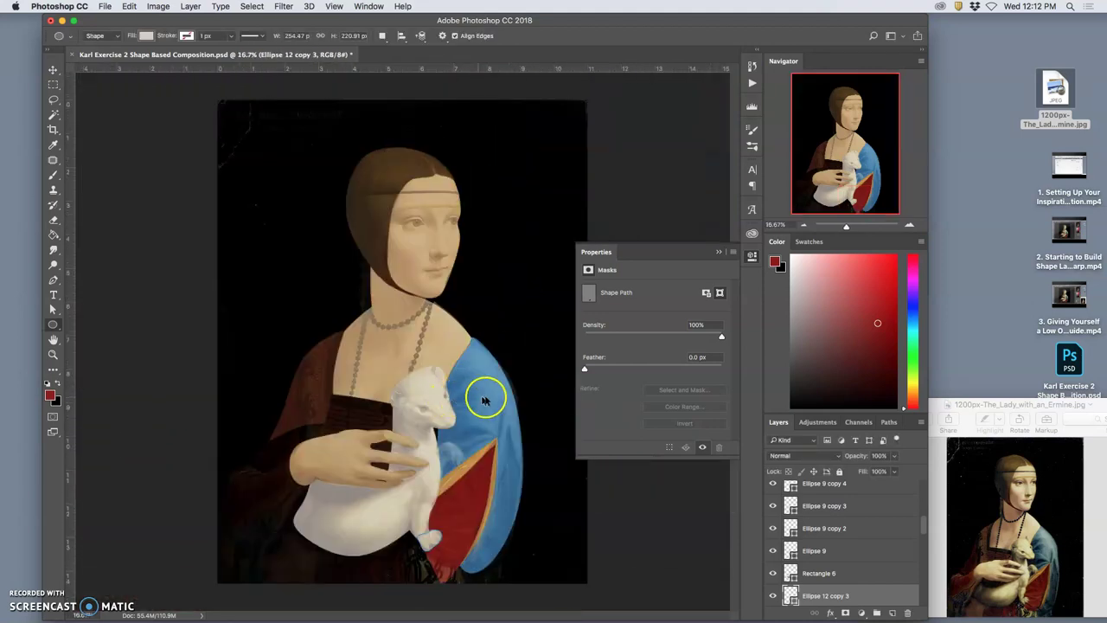
Step: Toggle the Background copy painting on and off to compare, leaving it hidden
{"action": "scroll", "coordinate": [783, 481], "scroll_direction": "up", "scroll_amount": 5}
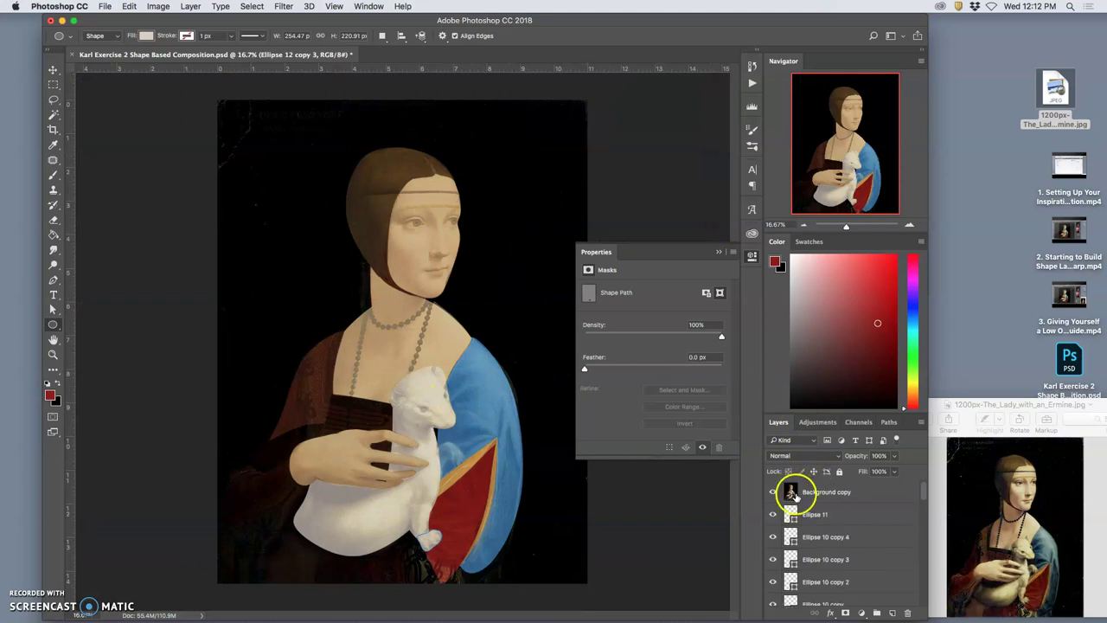
{"action": "left_click", "coordinate": [773, 493]}
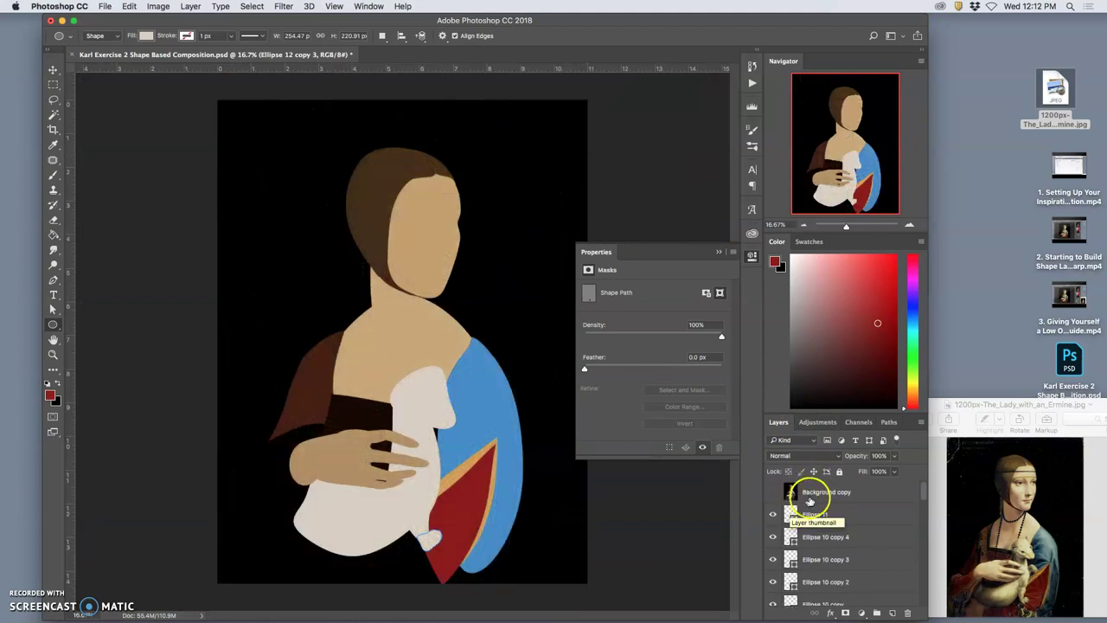
{"action": "left_click", "coordinate": [815, 495]}
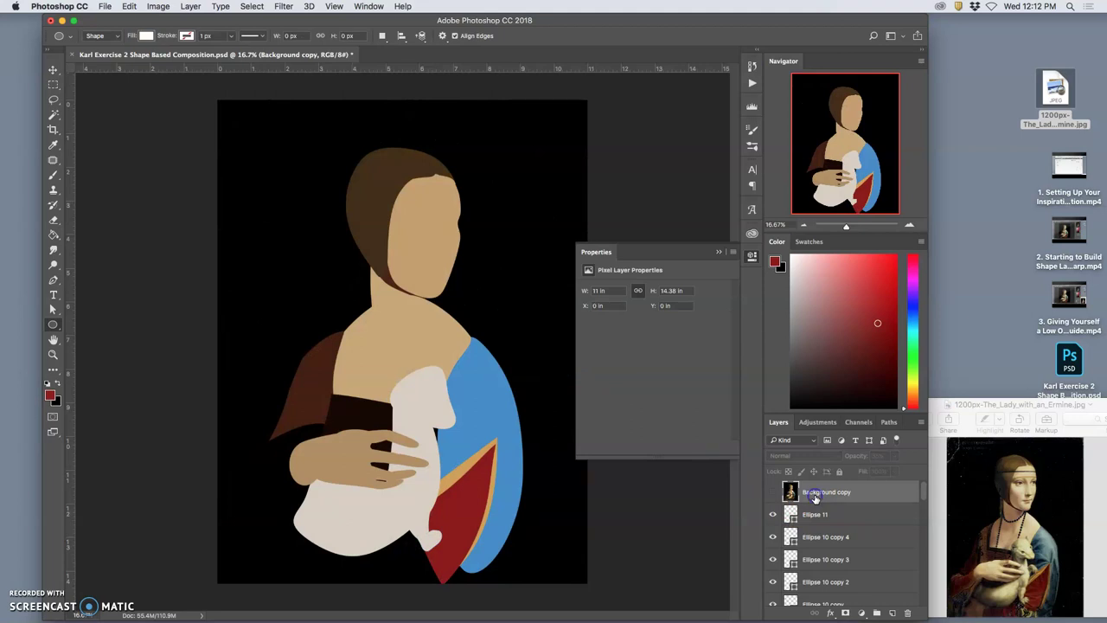
{"action": "left_click", "coordinate": [773, 492]}
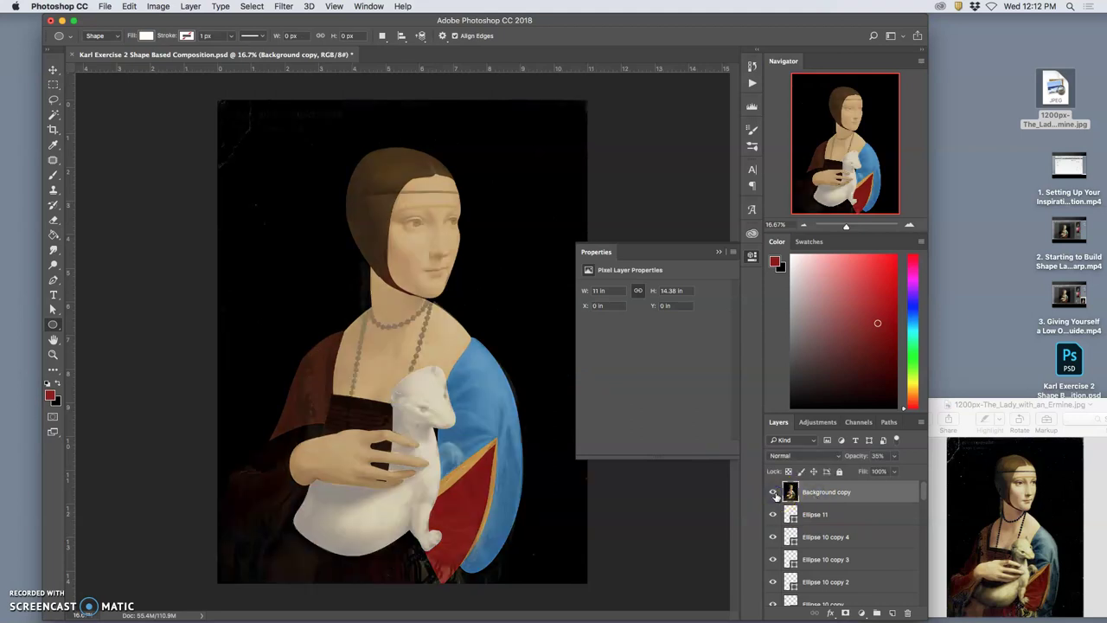
{"action": "left_click", "coordinate": [774, 493]}
{"action": "left_click", "coordinate": [773, 492]}
{"action": "left_click", "coordinate": [773, 492]}
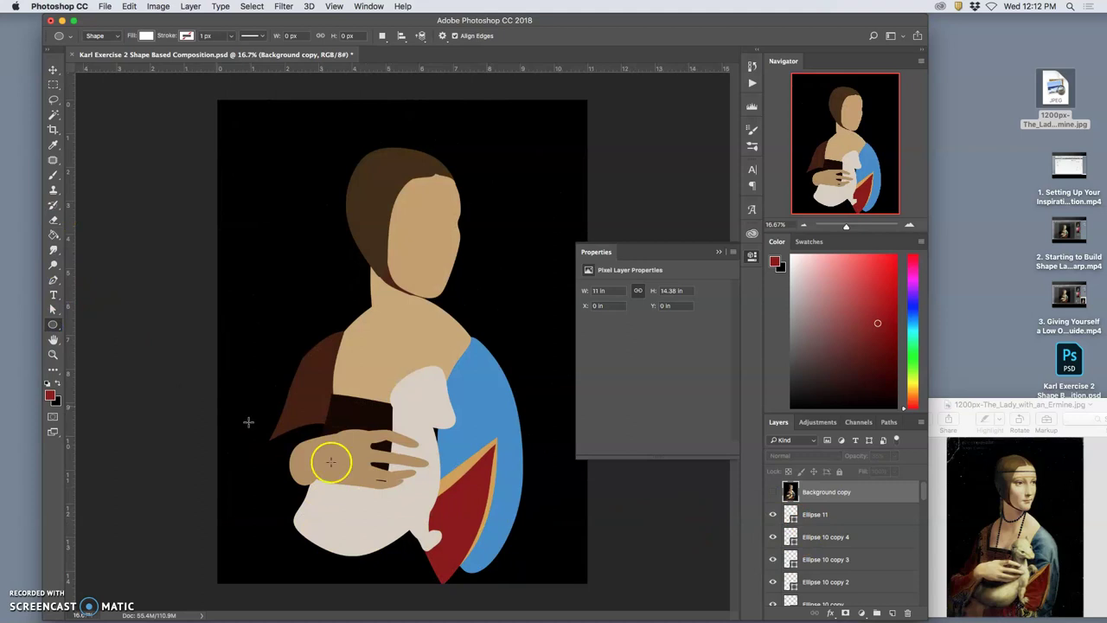
Step: Draw a circle over the lower-left dress and fill it with a darkened hair brown
{"action": "left_click_drag", "start_coordinate": [402, 433], "coordinate": [237, 599]}
{"action": "left_click", "coordinate": [776, 500]}
{"action": "double_click", "coordinate": [783, 495]}
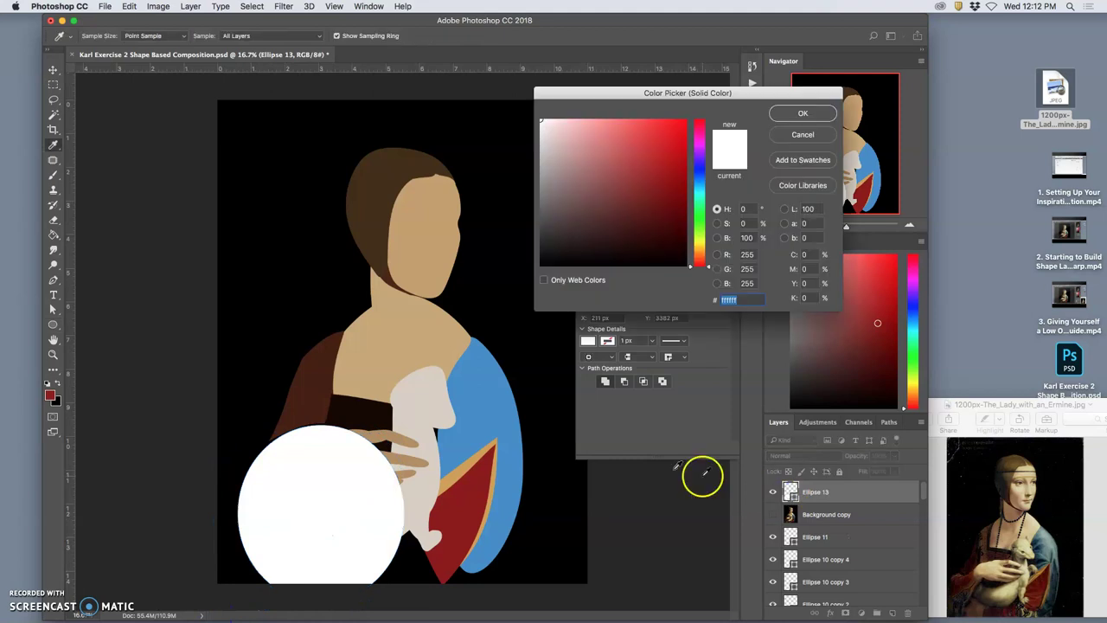
{"action": "left_click", "coordinate": [390, 275]}
{"action": "left_click", "coordinate": [637, 238]}
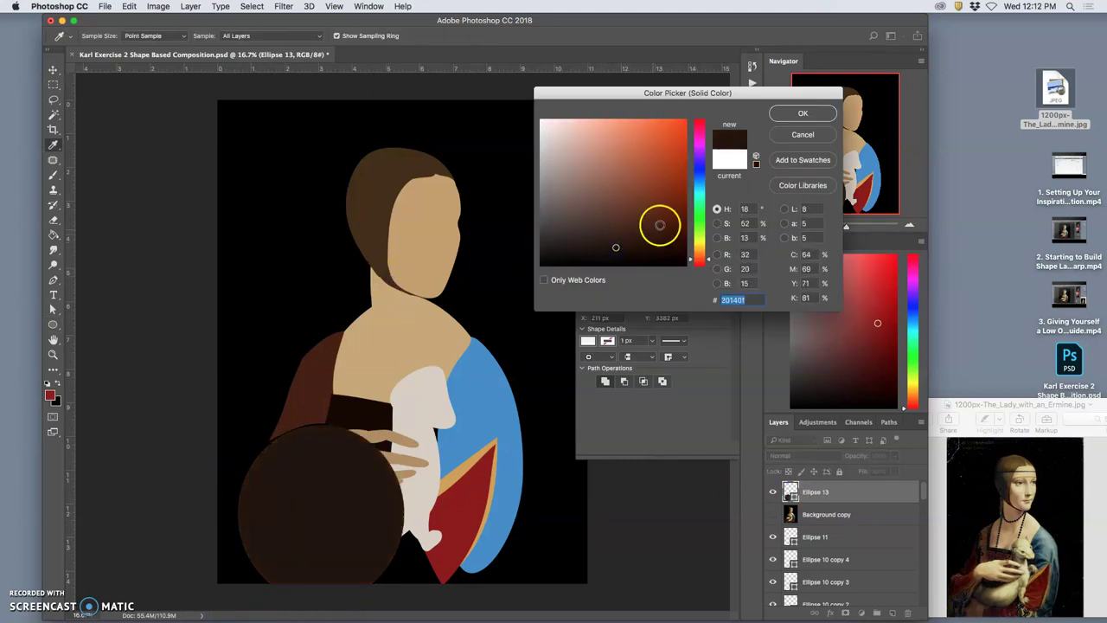
{"action": "left_click", "coordinate": [798, 113]}
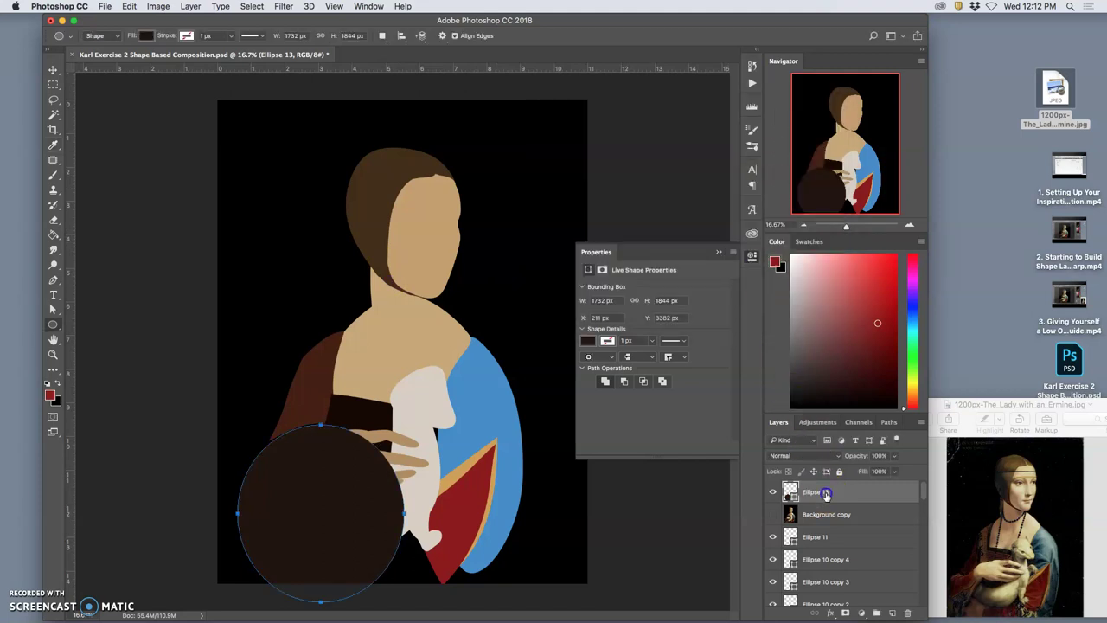
Step: Move the brown circle lower in the layer stack and show the painting overlay again
{"action": "left_click_drag", "start_coordinate": [826, 493], "coordinate": [816, 564]}
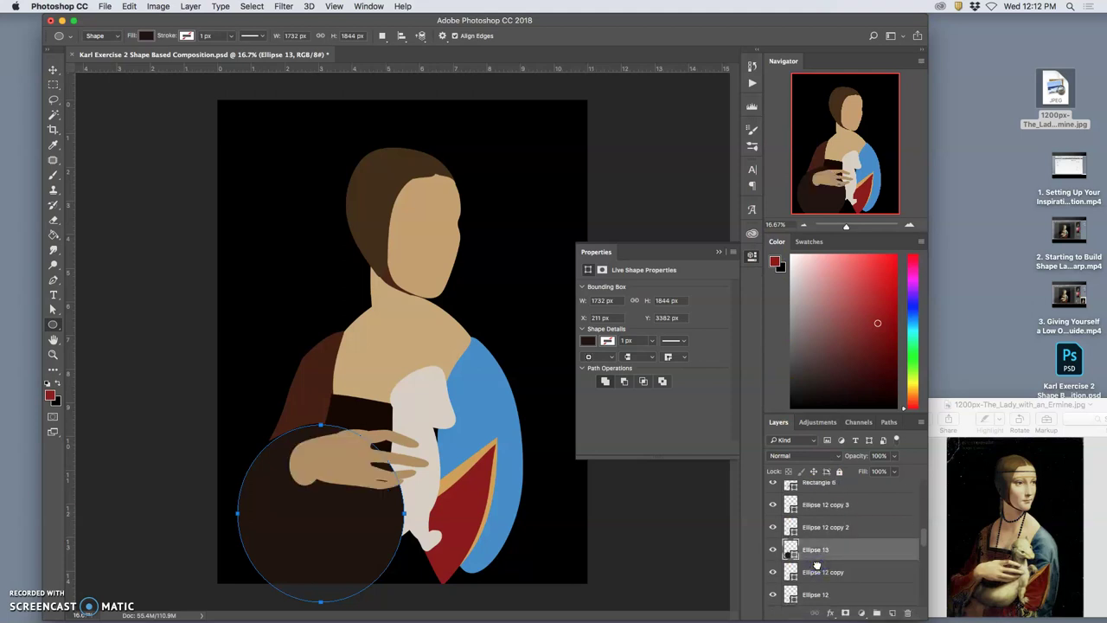
{"action": "scroll", "coordinate": [814, 545], "scroll_direction": "up", "scroll_amount": 5}
{"action": "left_click", "coordinate": [772, 487]}
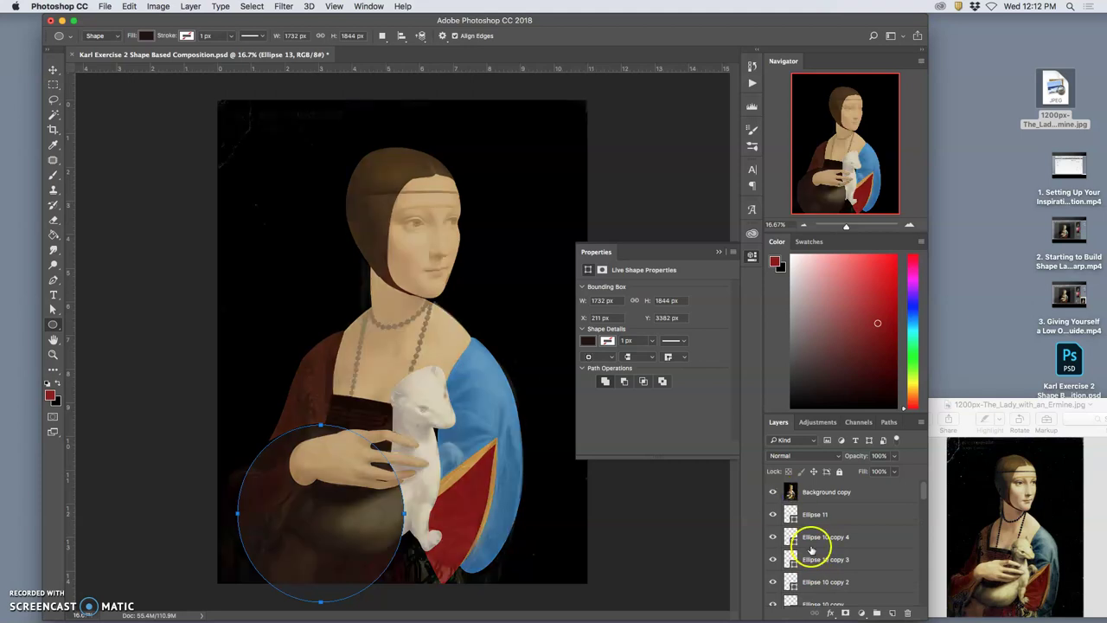
{"action": "scroll", "coordinate": [811, 550], "scroll_direction": "down", "scroll_amount": 6}
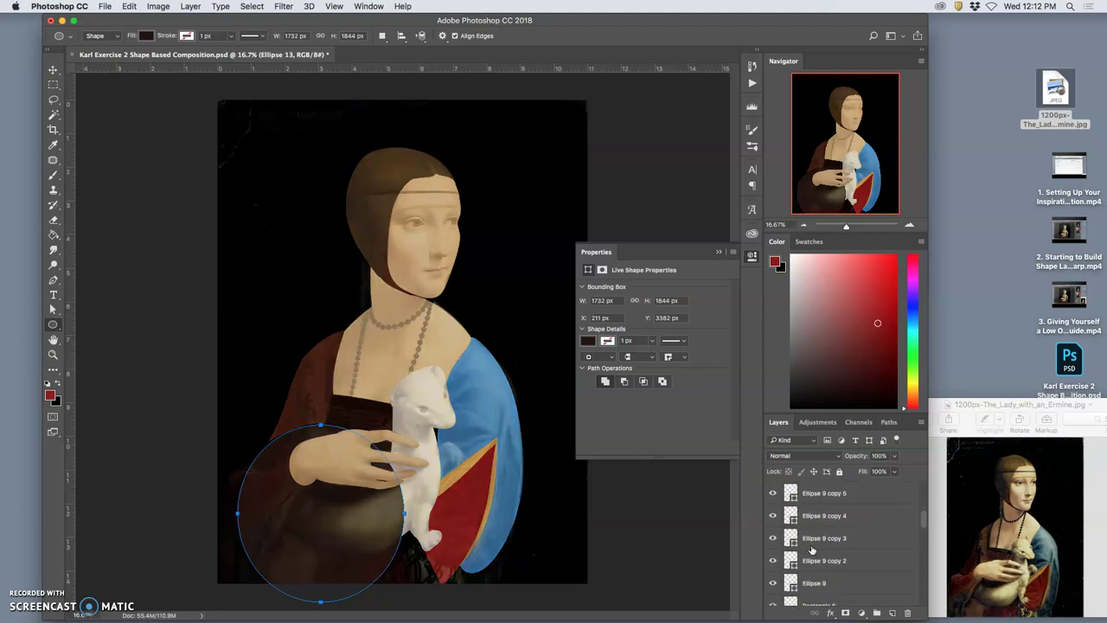
{"action": "scroll", "coordinate": [811, 550], "scroll_direction": "up", "scroll_amount": 6}
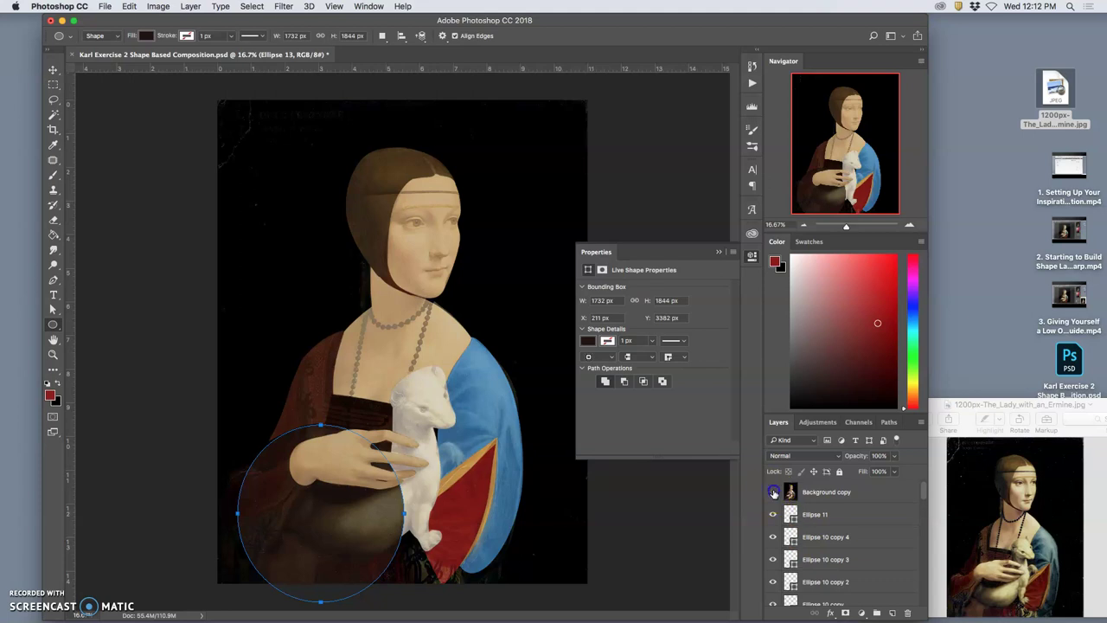
Step: Warp the dark circle into a rounded dress shadow along the ermine and hand
{"action": "left_click", "coordinate": [772, 492]}
{"action": "left_click", "coordinate": [773, 492]}
{"action": "key", "text": "super+t"}
{"action": "right_click", "coordinate": [371, 455]}
{"action": "left_click", "coordinate": [394, 527]}
{"action": "left_click_drag", "start_coordinate": [400, 565], "coordinate": [467, 613]}
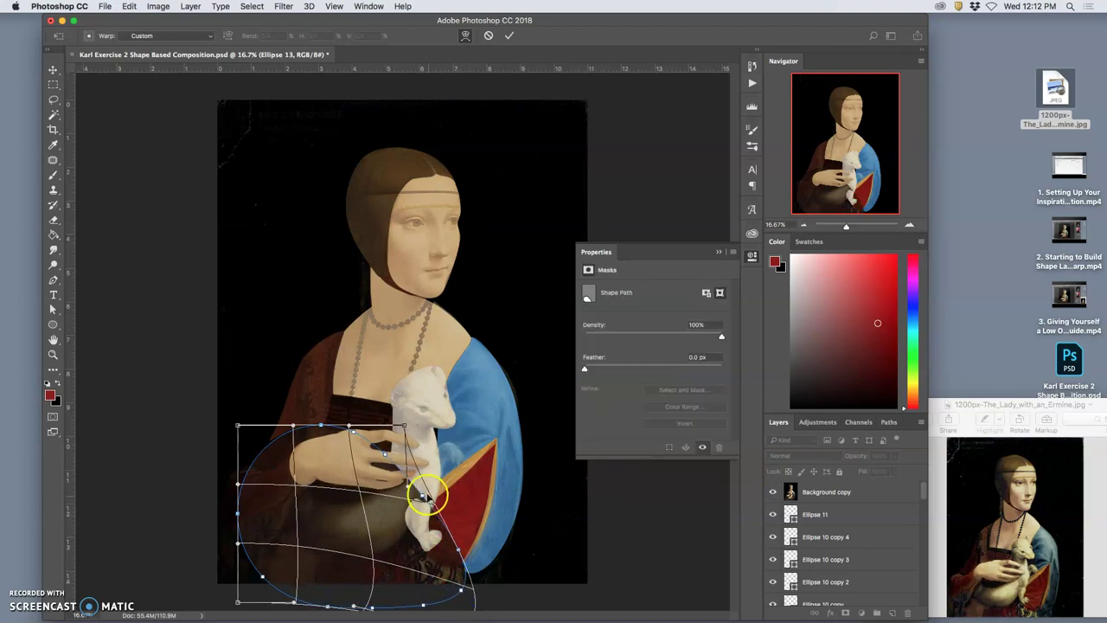
{"action": "mouse_move", "coordinate": [417, 489]}
{"action": "left_mouse_down"}
{"action": "mouse_move", "coordinate": [407, 510]}
{"action": "mouse_move", "coordinate": [424, 517]}
{"action": "mouse_move", "coordinate": [418, 500]}
{"action": "left_mouse_up"}
{"action": "left_click", "coordinate": [323, 439]}
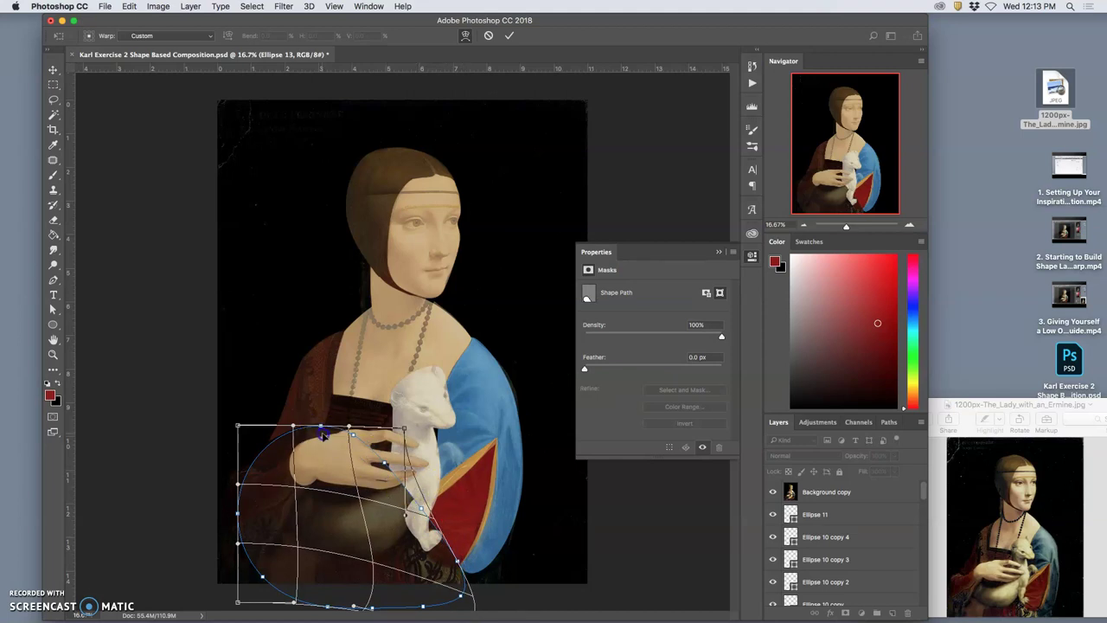
{"action": "left_click_drag", "start_coordinate": [322, 436], "coordinate": [280, 449]}
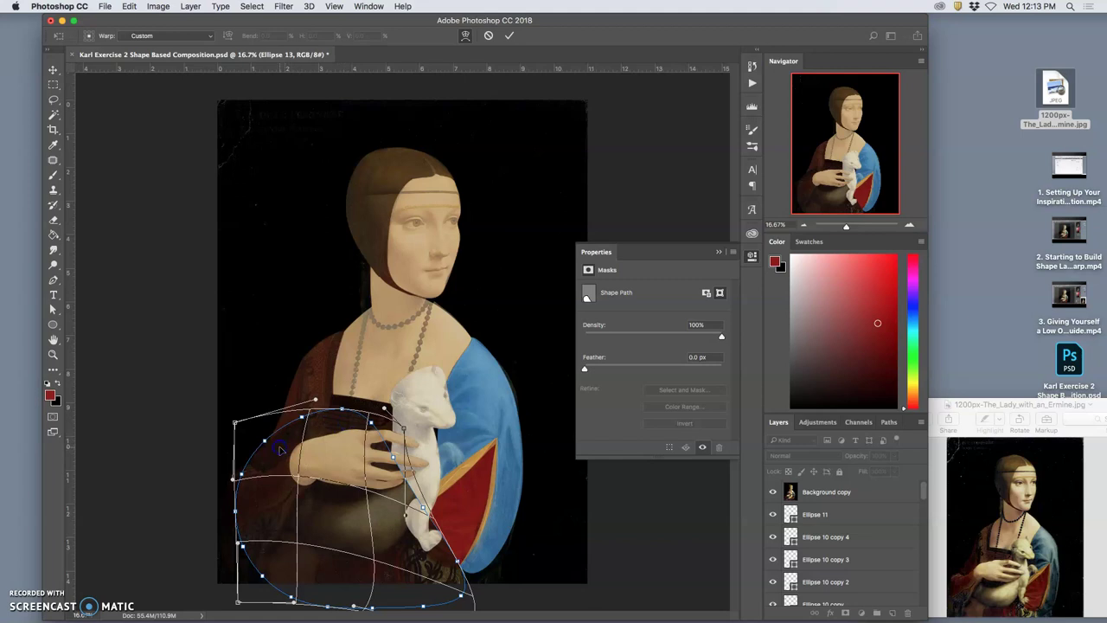
{"action": "left_click_drag", "start_coordinate": [247, 548], "coordinate": [241, 585]}
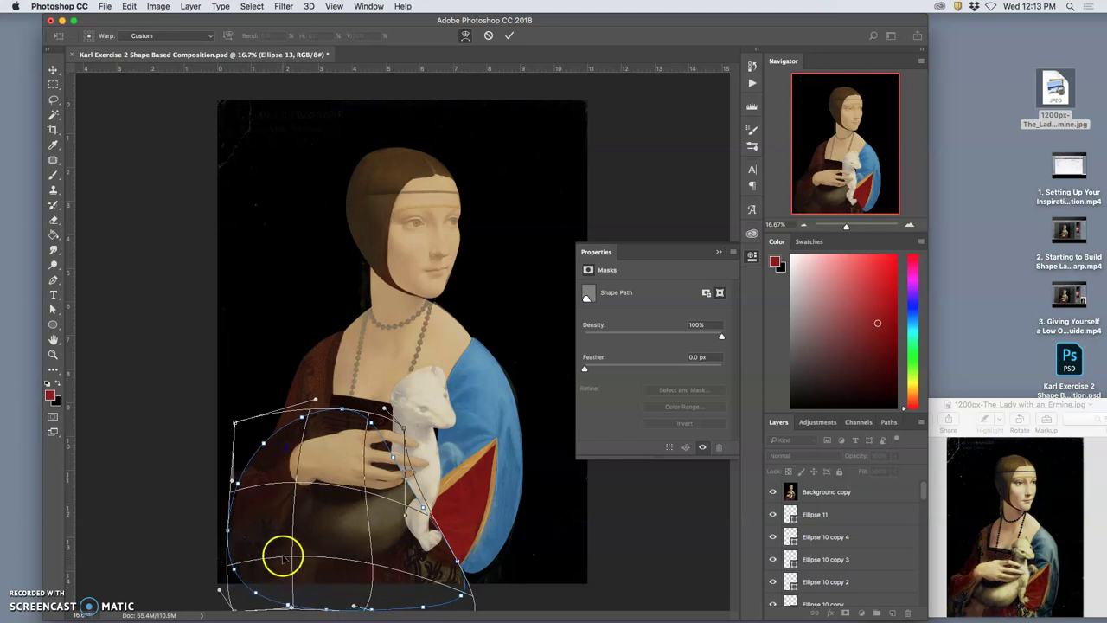
{"action": "key", "text": "Return"}
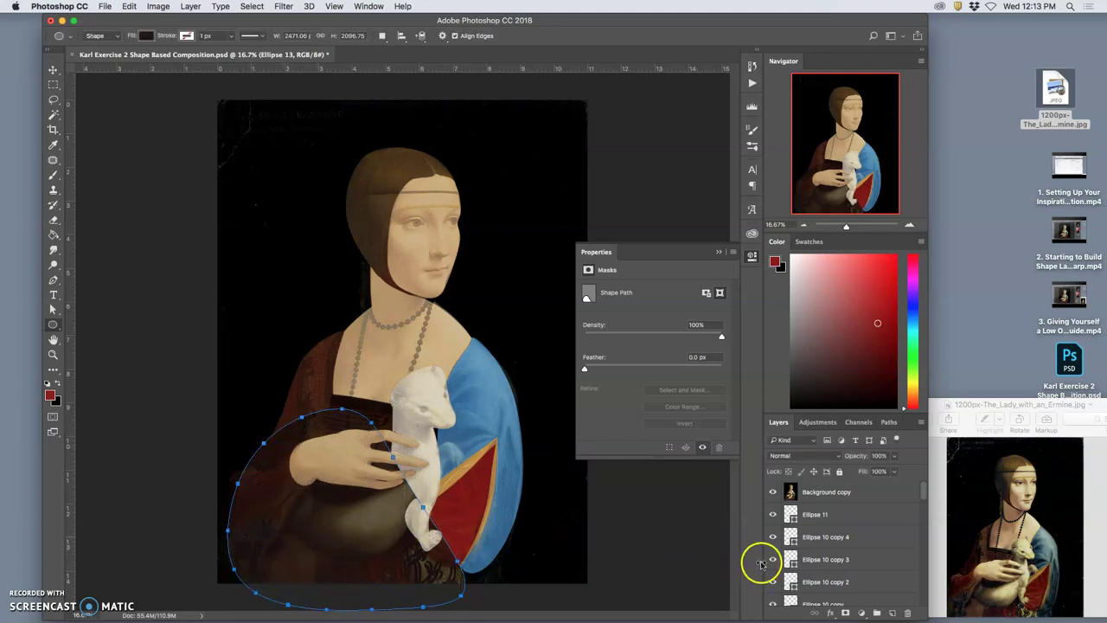
Step: Hide the painting and restack Ellipse 13 just above the black background, behind the ermine
{"action": "left_click", "coordinate": [771, 491]}
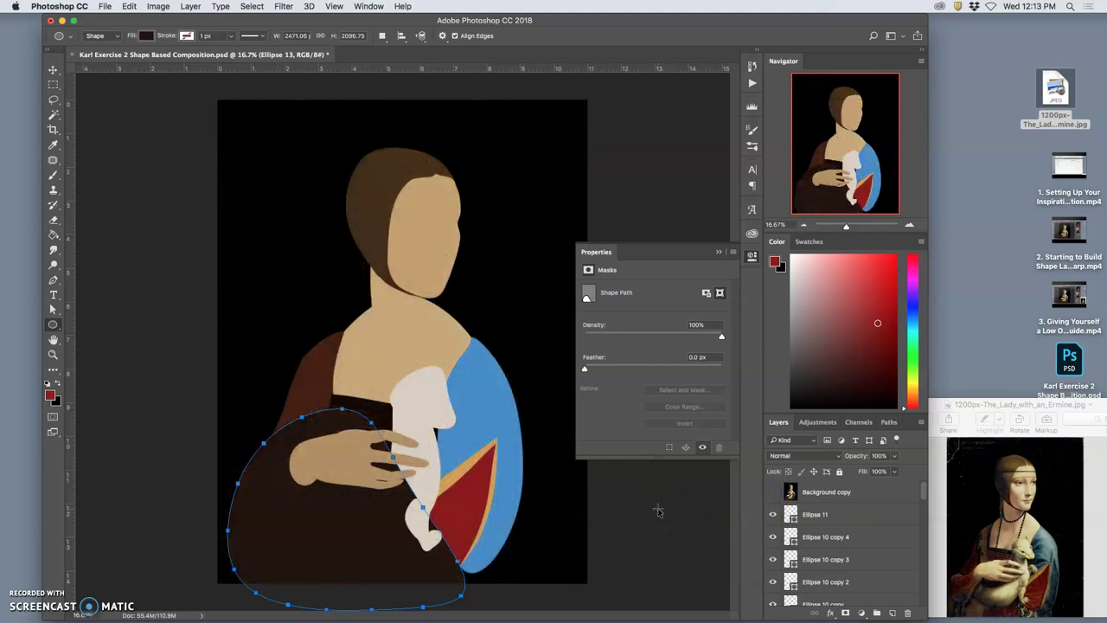
{"action": "key", "text": "super+bracketleft"}
{"action": "key", "text": "super+bracketleft"}
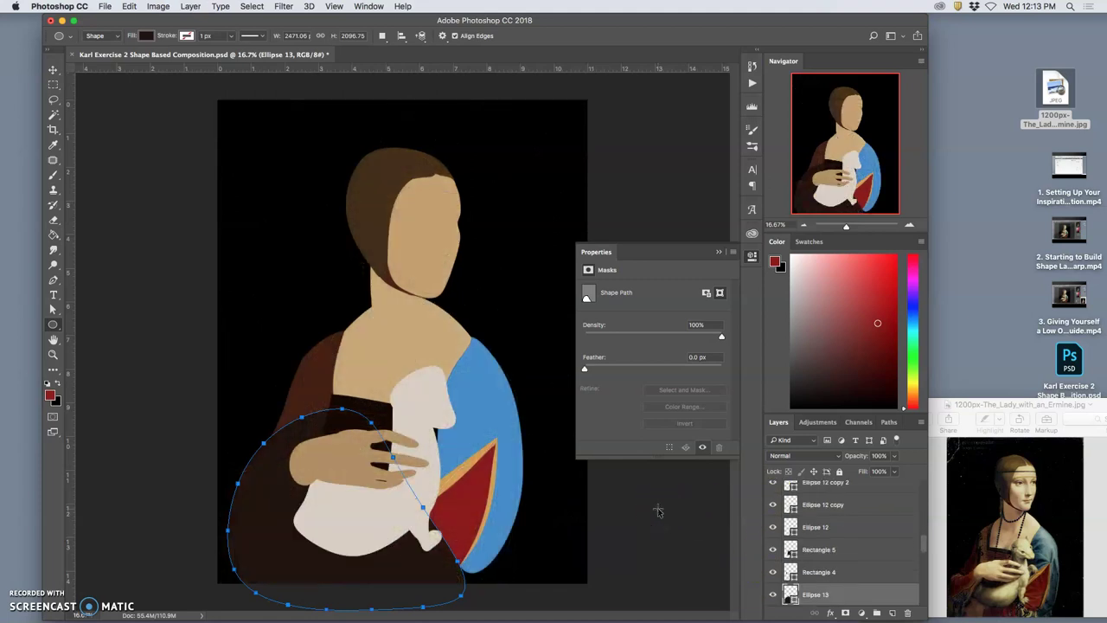
{"action": "key", "text": "super+bracketleft"}
{"action": "key", "text": "super+bracketleft"}
{"action": "key", "text": "super+bracketleft"}
{"action": "key", "text": "super+bracketleft"}
{"action": "key", "text": "super+bracketleft"}
{"action": "key", "text": "super+bracketleft"}
{"action": "key", "text": "super+bracketleft"}
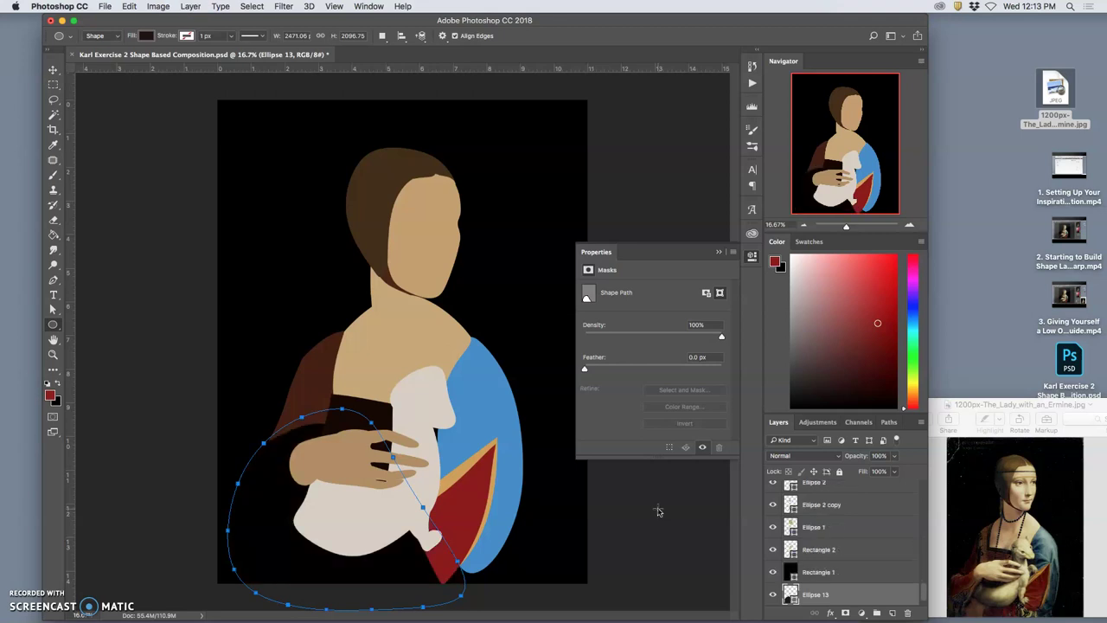
{"action": "key", "text": "super+bracketright"}
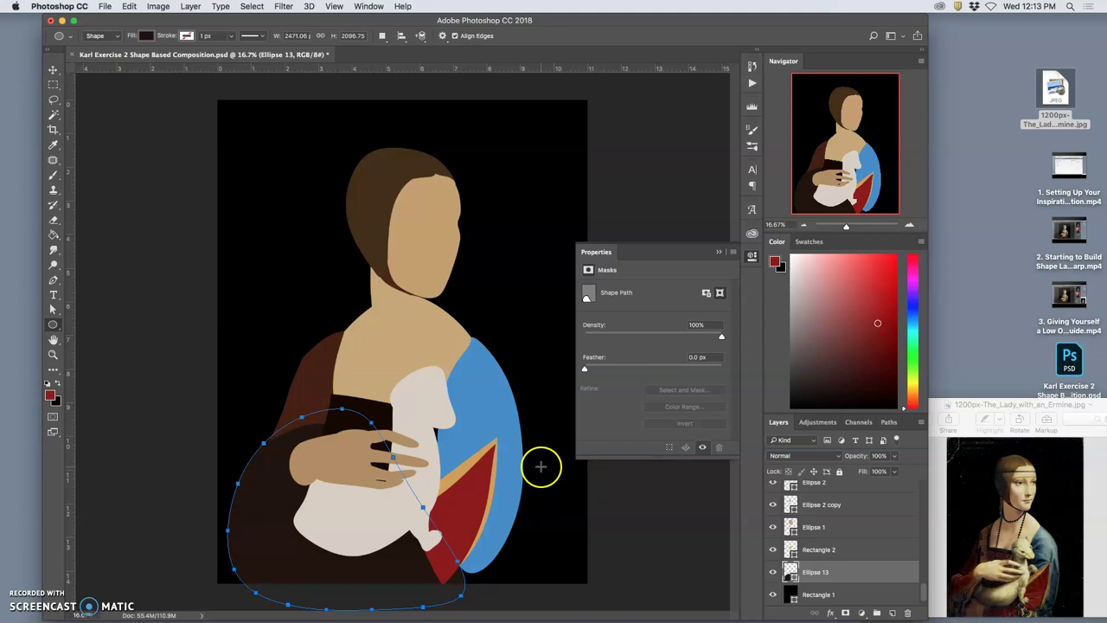
{"action": "scroll", "coordinate": [843, 530], "scroll_direction": "up", "scroll_amount": 10}
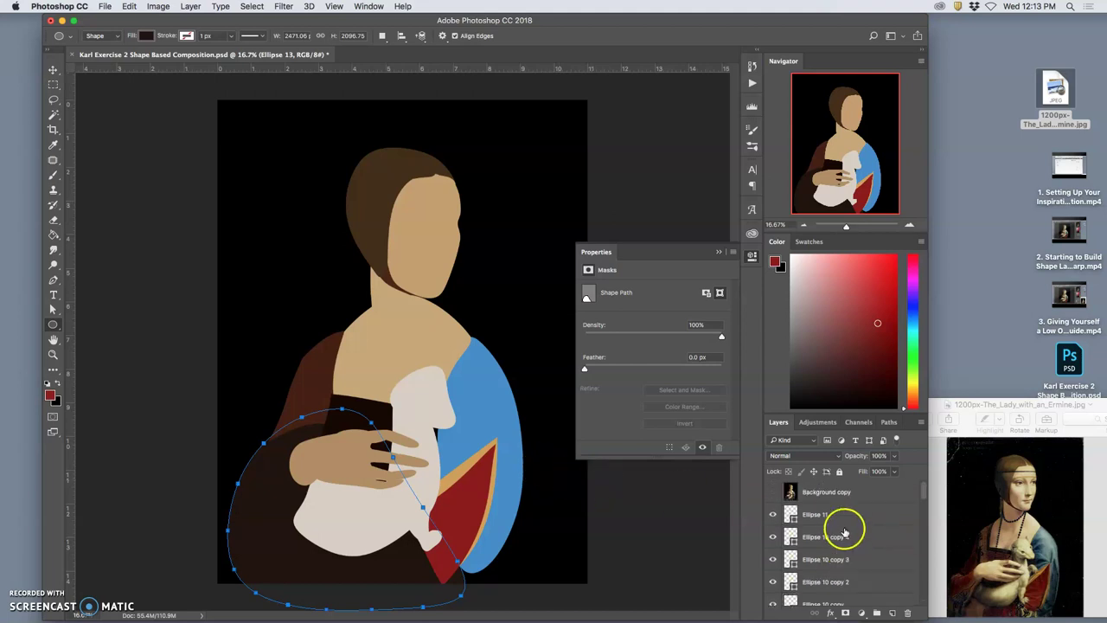
Step: Draw a tall thin rectangle beside the neck filled with dark brown sampled from the painting
{"action": "left_click", "coordinate": [772, 493]}
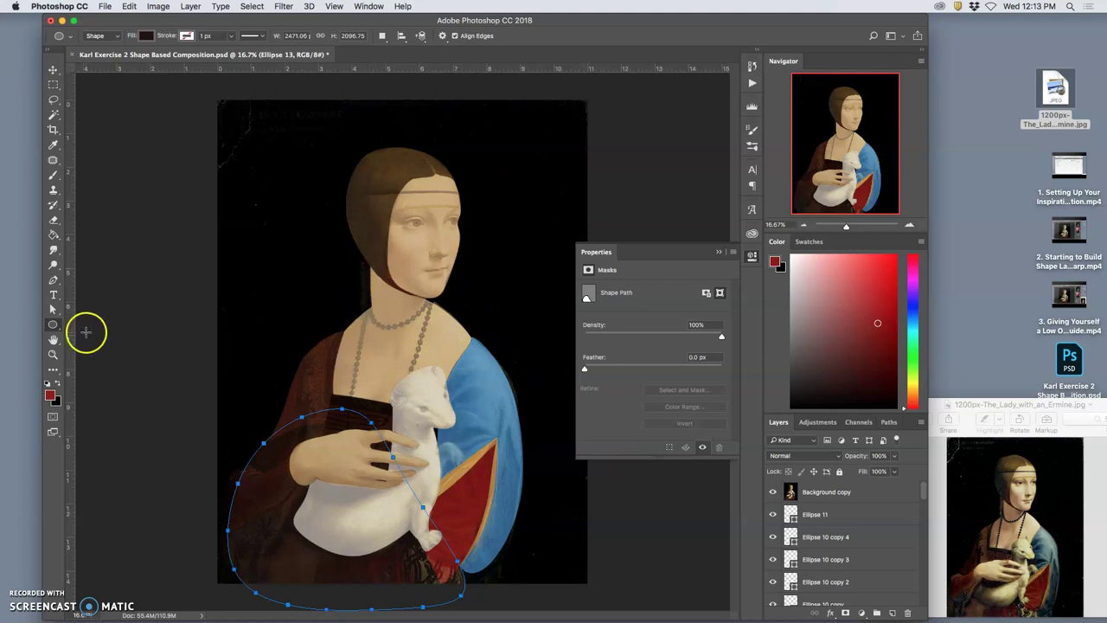
{"action": "left_click", "coordinate": [818, 514]}
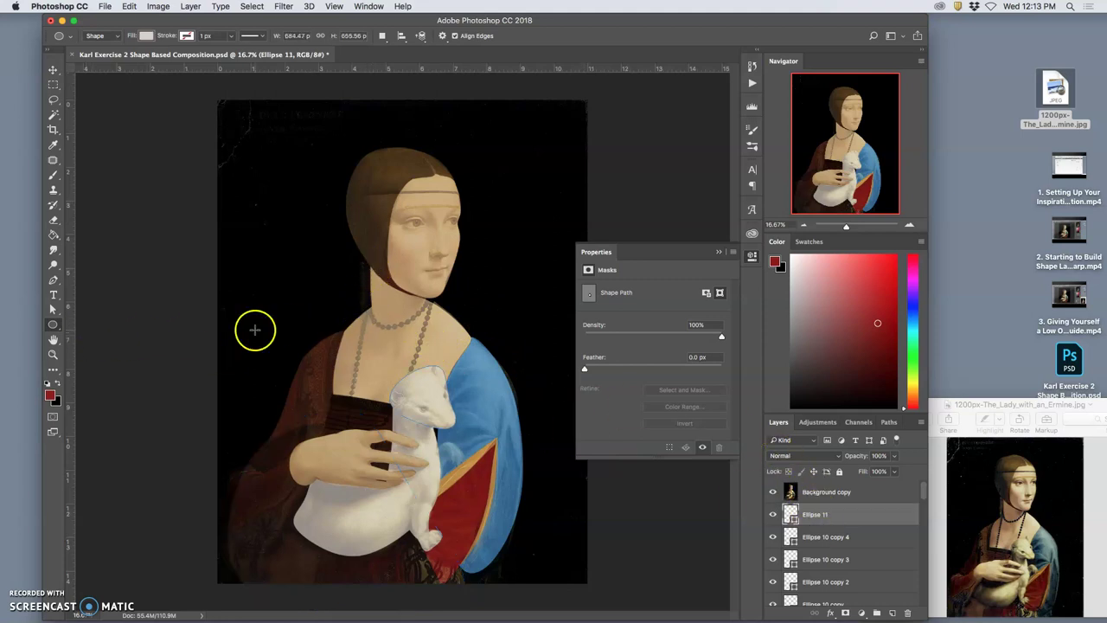
{"action": "left_click_drag", "start_coordinate": [52, 327], "coordinate": [82, 326]}
{"action": "left_click_drag", "start_coordinate": [361, 248], "coordinate": [378, 317]}
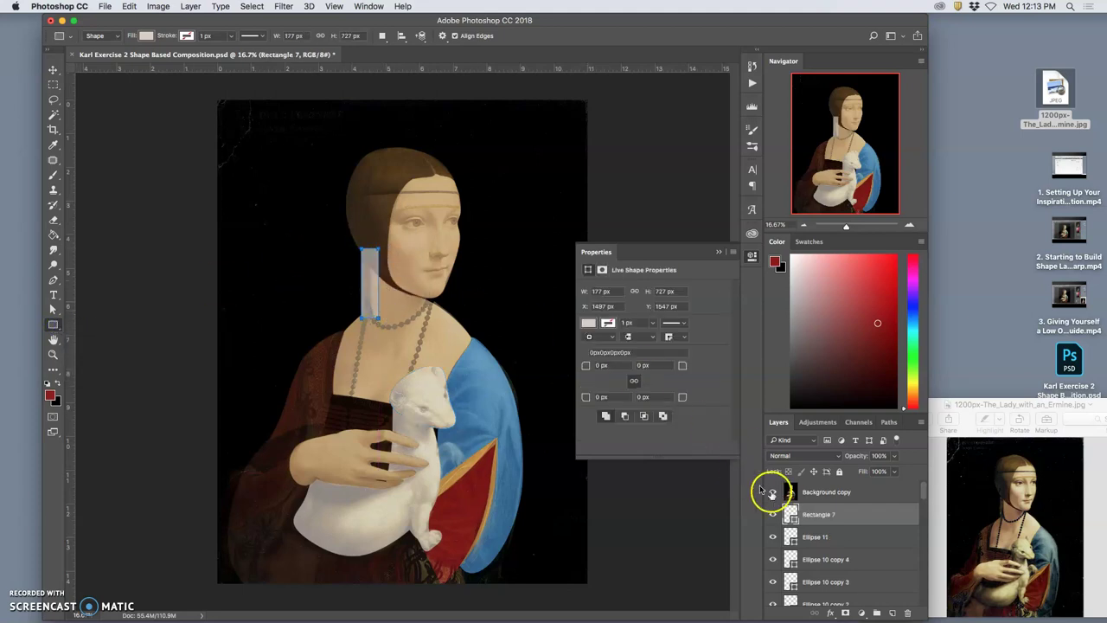
{"action": "double_click", "coordinate": [789, 512]}
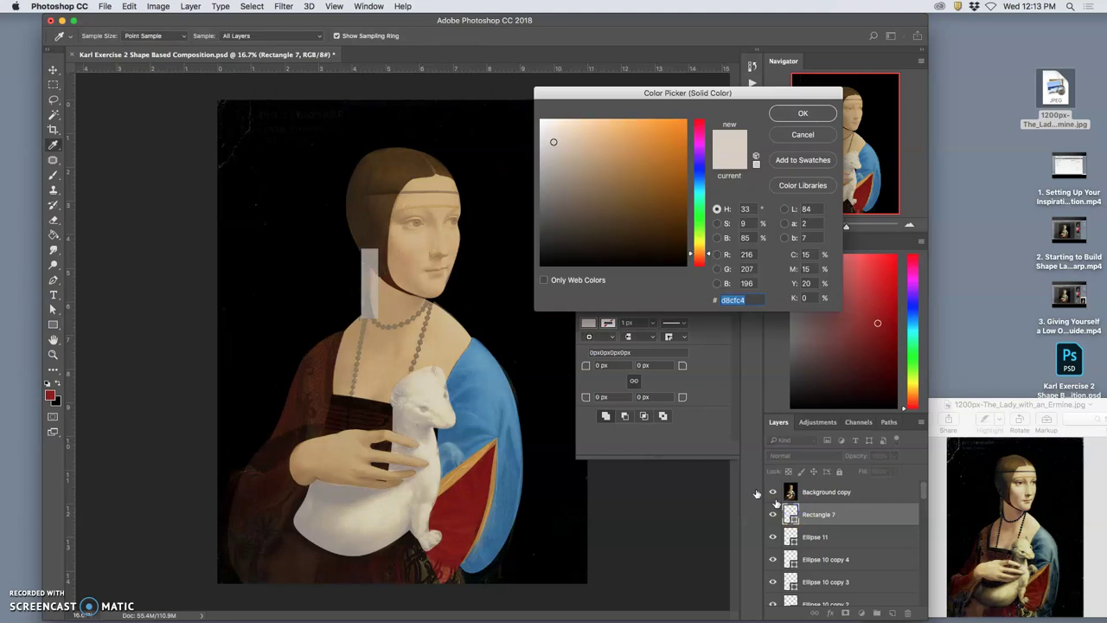
{"action": "left_click", "coordinate": [311, 435]}
{"action": "left_click", "coordinate": [785, 126]}
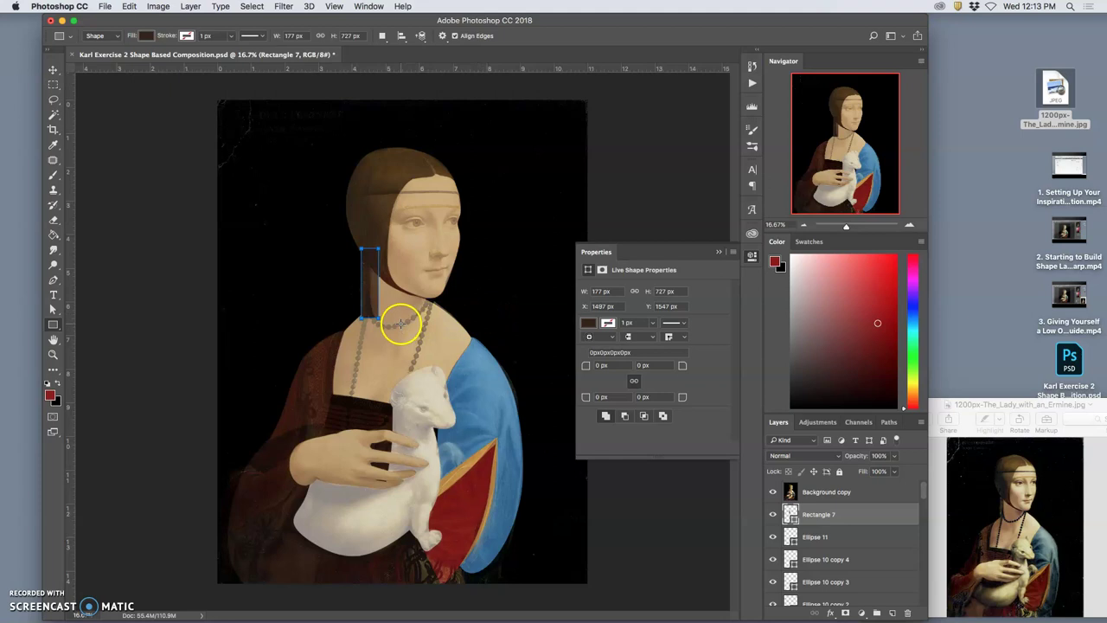
Step: Warp the hair strip, bending its left edge outward to follow the hair
{"action": "key", "text": "super+t"}
{"action": "right_click", "coordinate": [371, 296]}
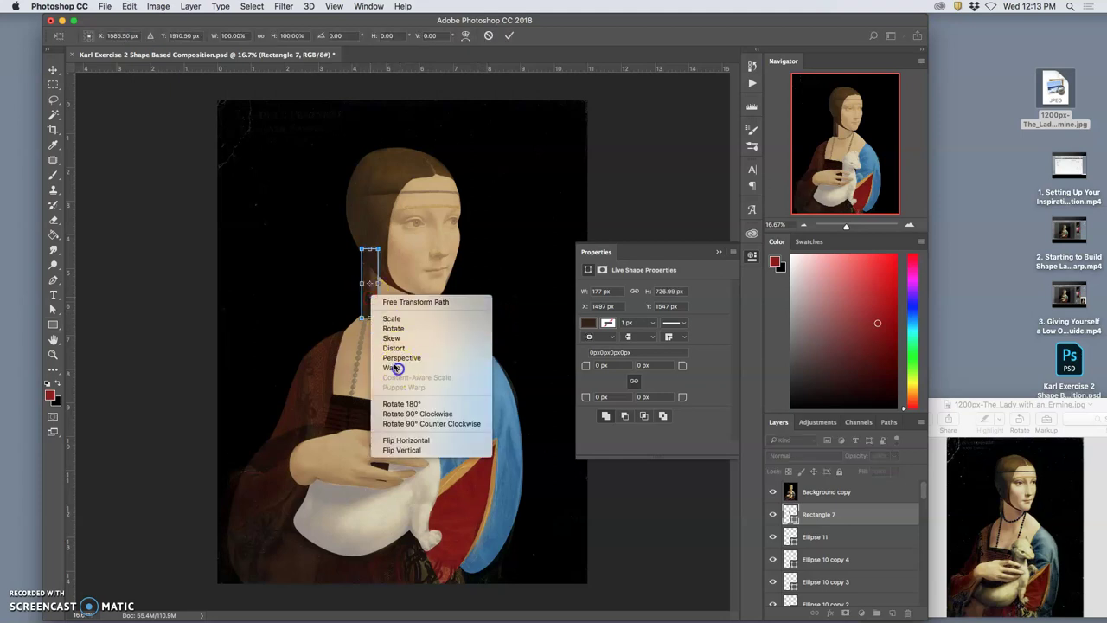
{"action": "left_click", "coordinate": [392, 368]}
{"action": "scroll", "coordinate": [365, 286], "scroll_direction": "up", "scroll_amount": 4}
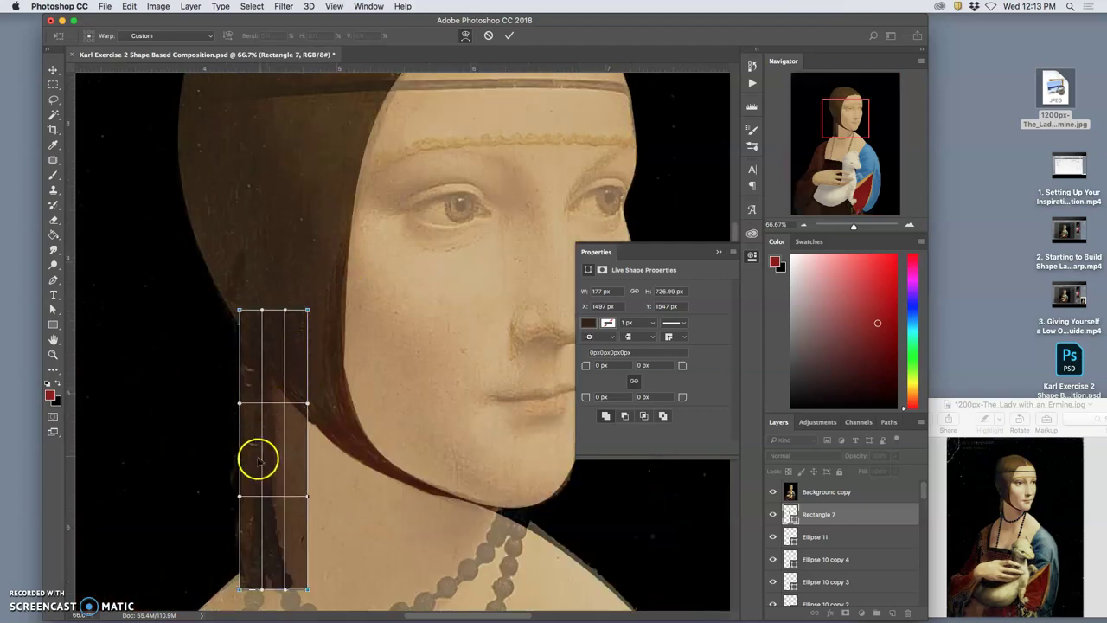
{"action": "left_click_drag", "start_coordinate": [257, 460], "coordinate": [244, 470]}
{"action": "left_click", "coordinate": [257, 370]}
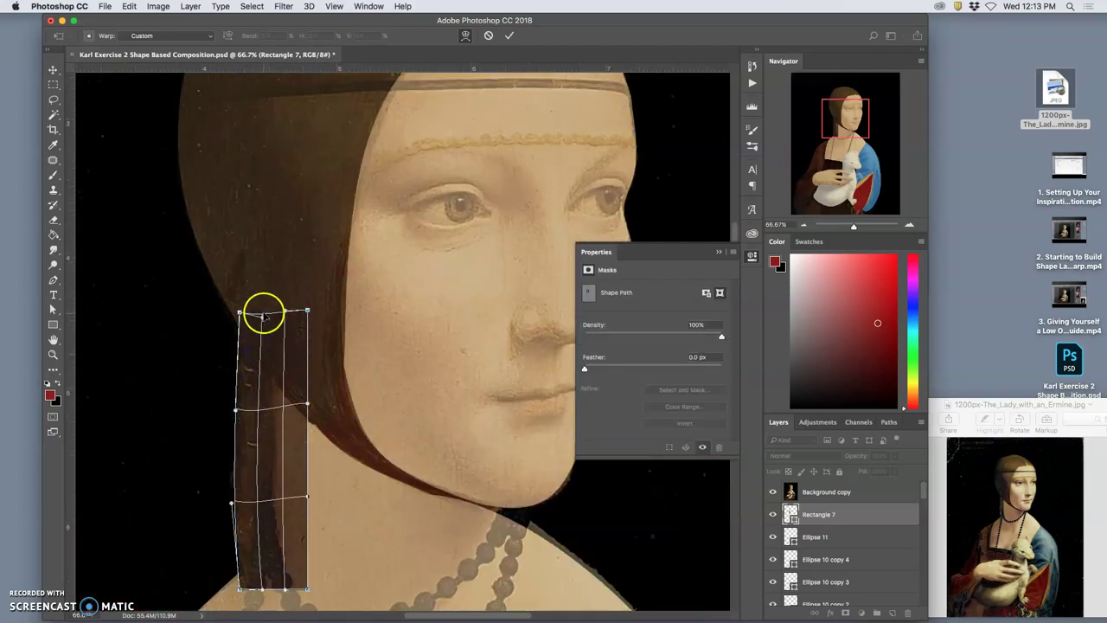
{"action": "key", "text": "Return"}
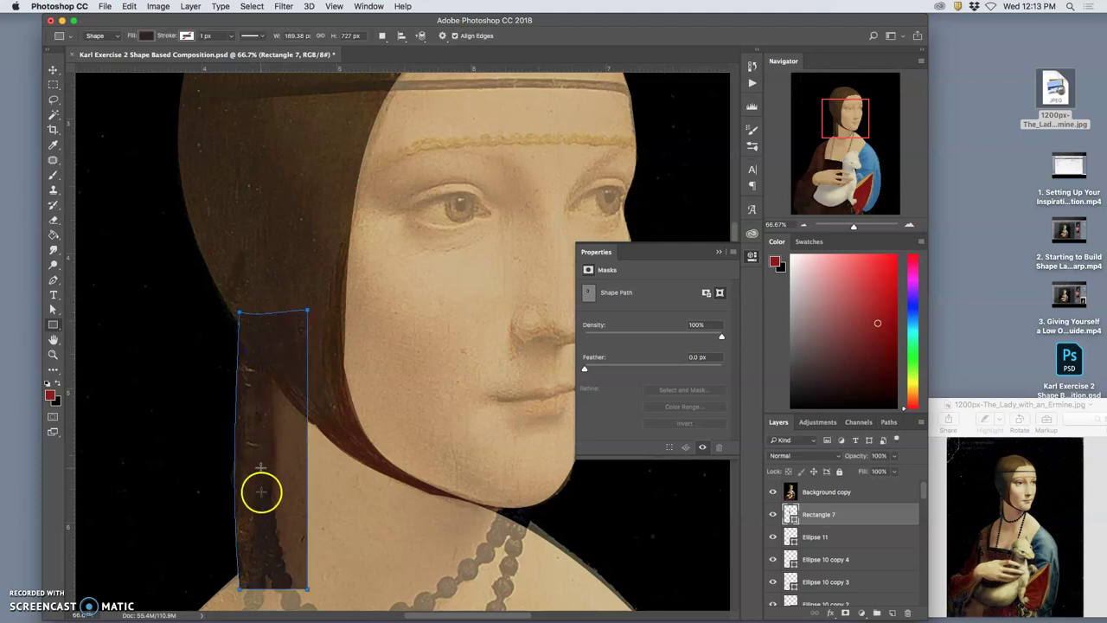
{"action": "scroll", "coordinate": [321, 472], "scroll_direction": "down", "scroll_amount": 3}
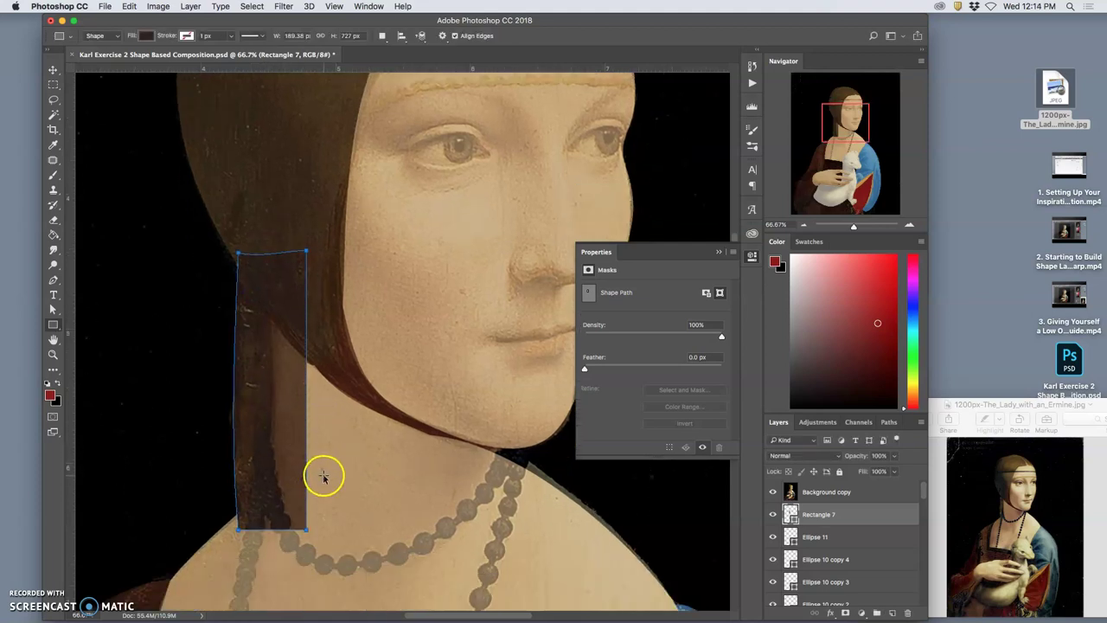